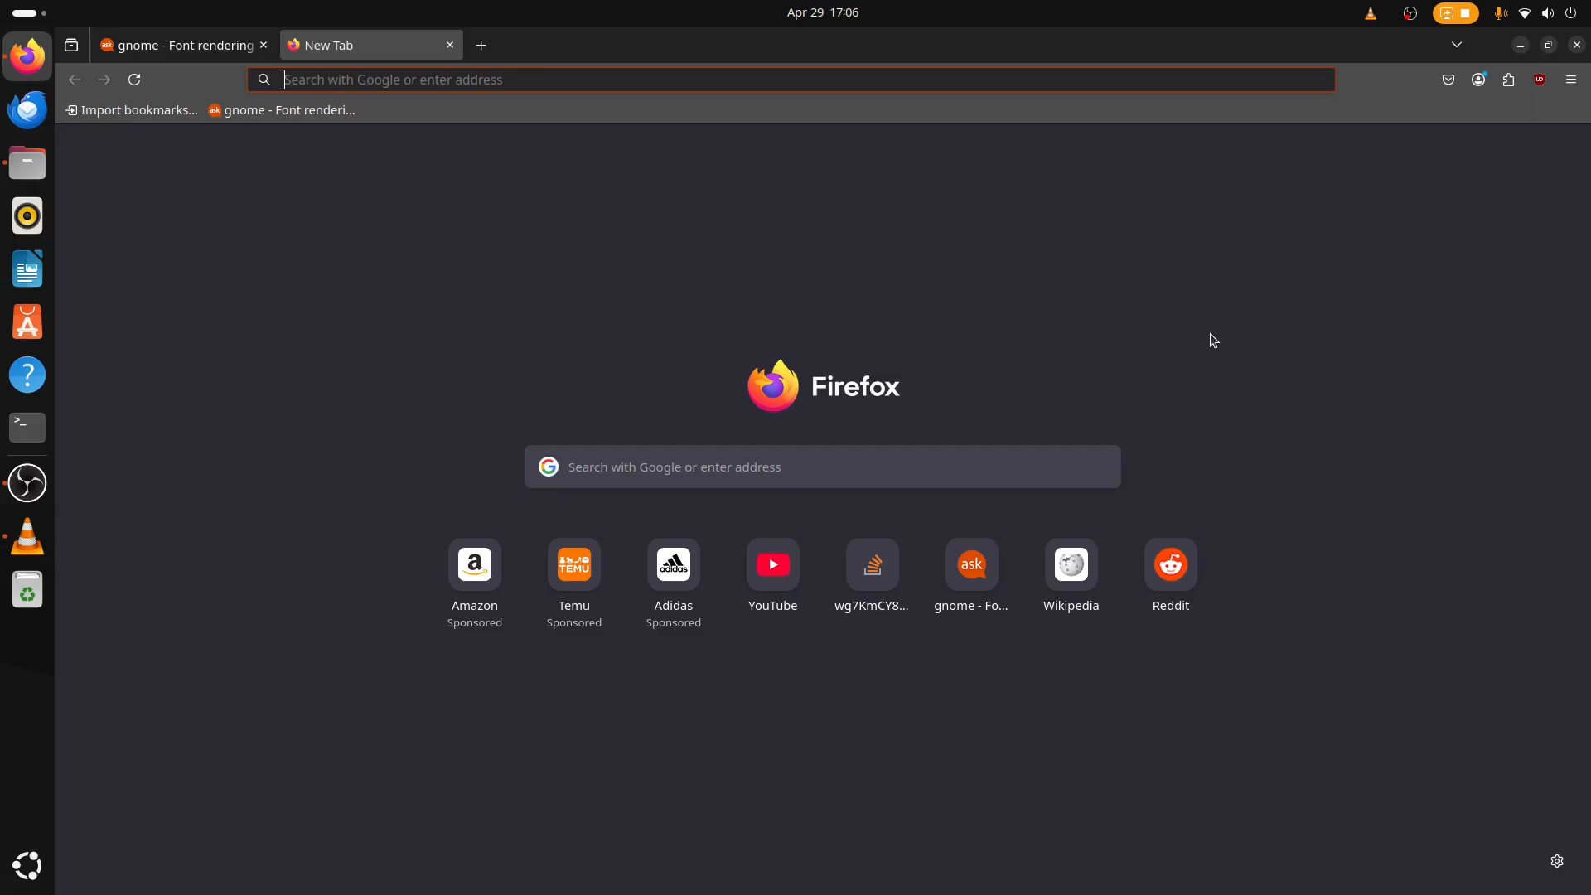
Search the web for "flathub setup".
type("fl")
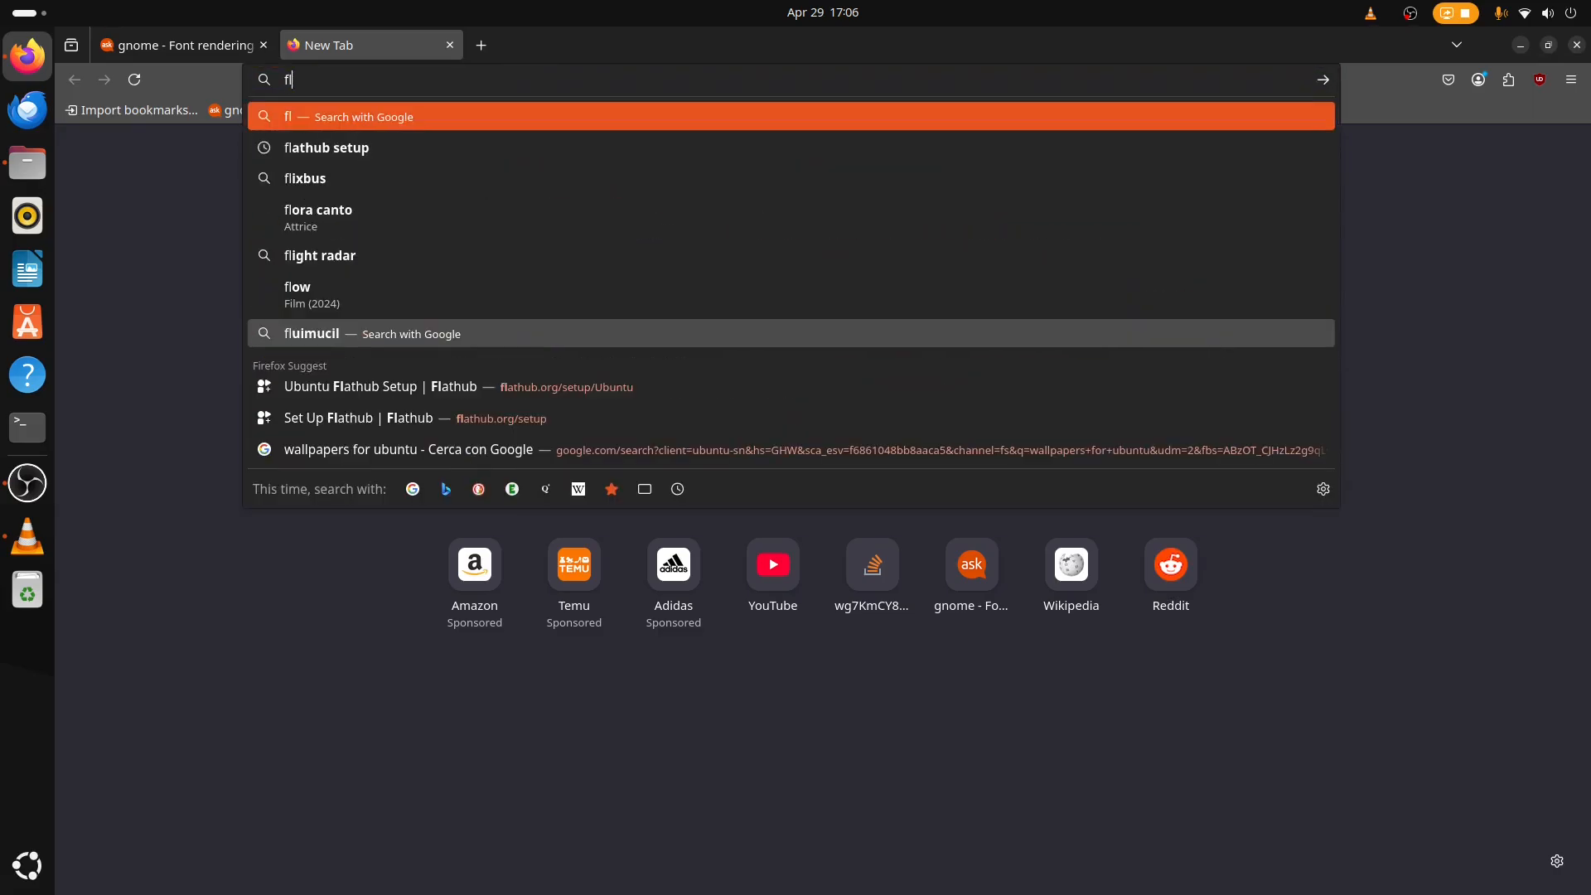
type("athub ")
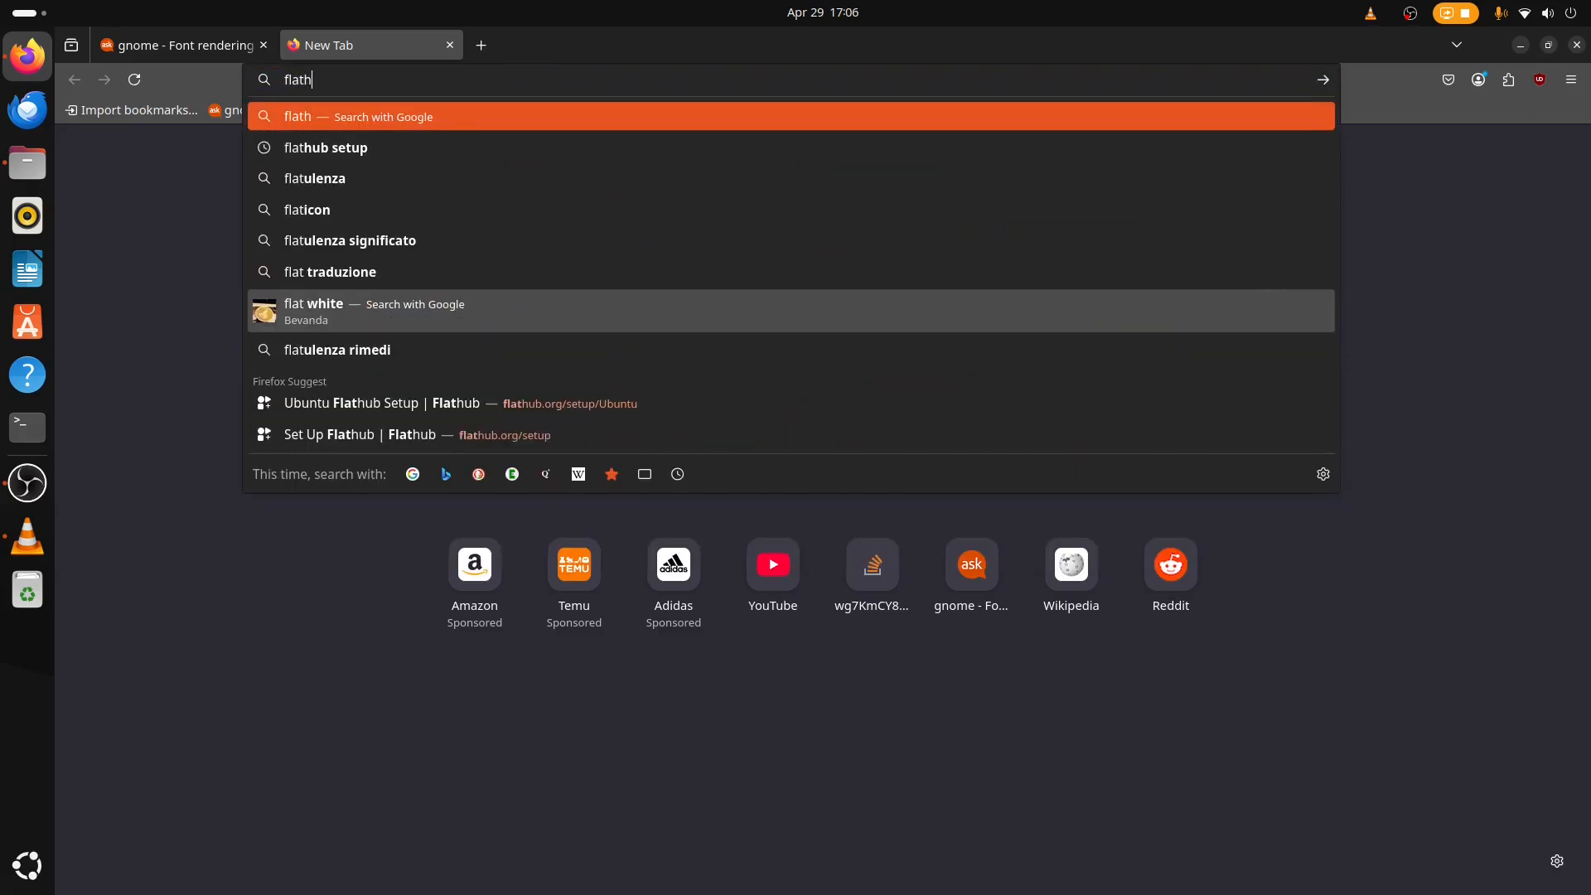
type("setup")
key("Return")
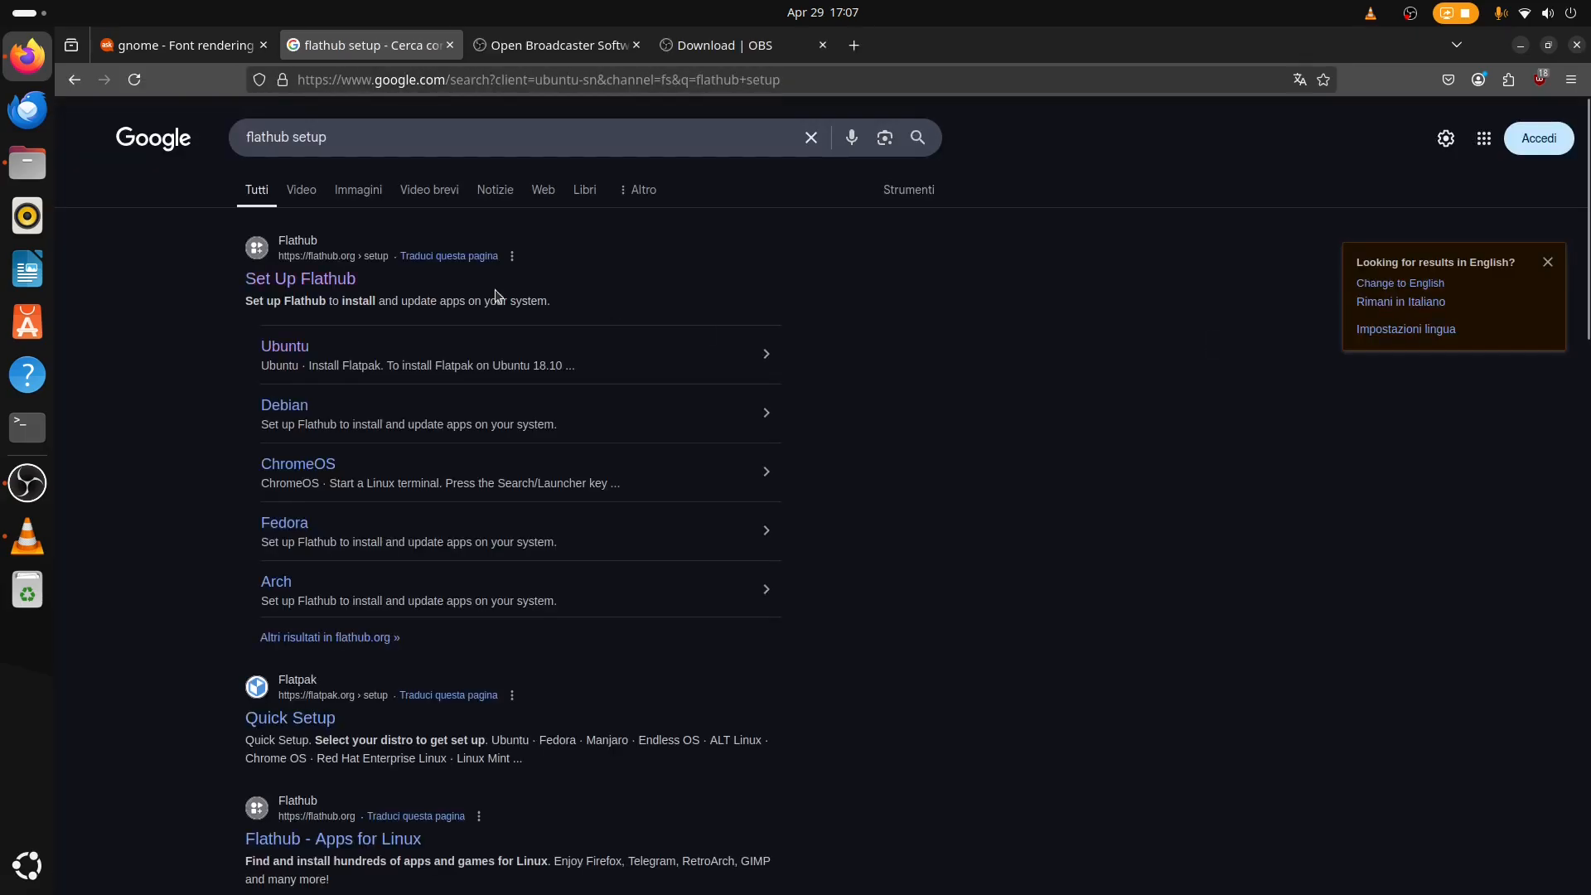
Open Flathub's setup instructions for Ubuntu and scroll through them.
left_click(339, 286)
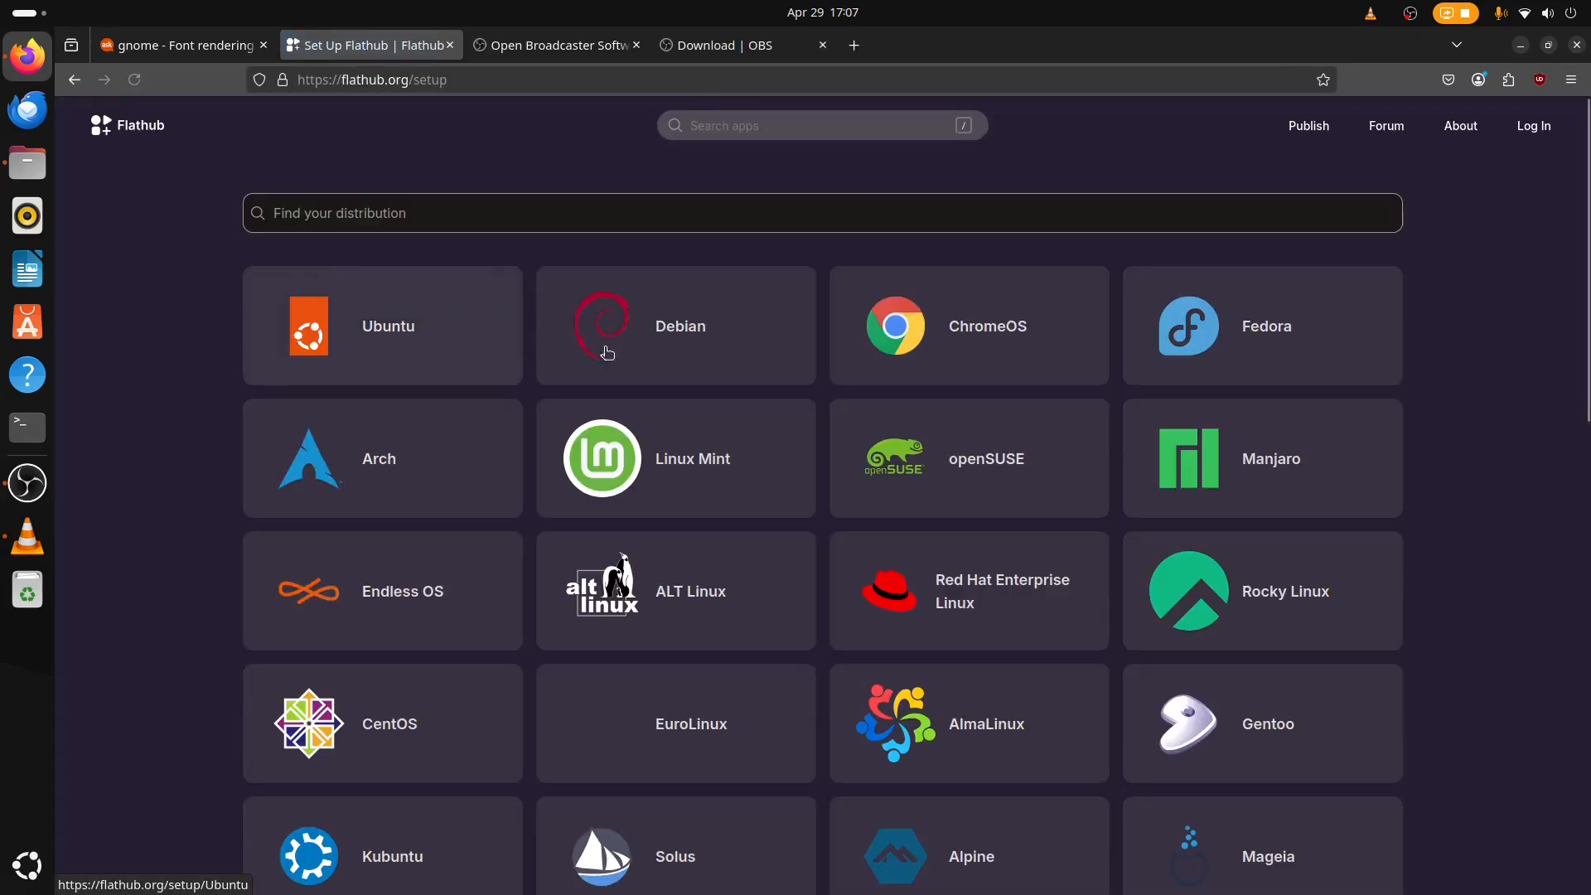
left_click(370, 334)
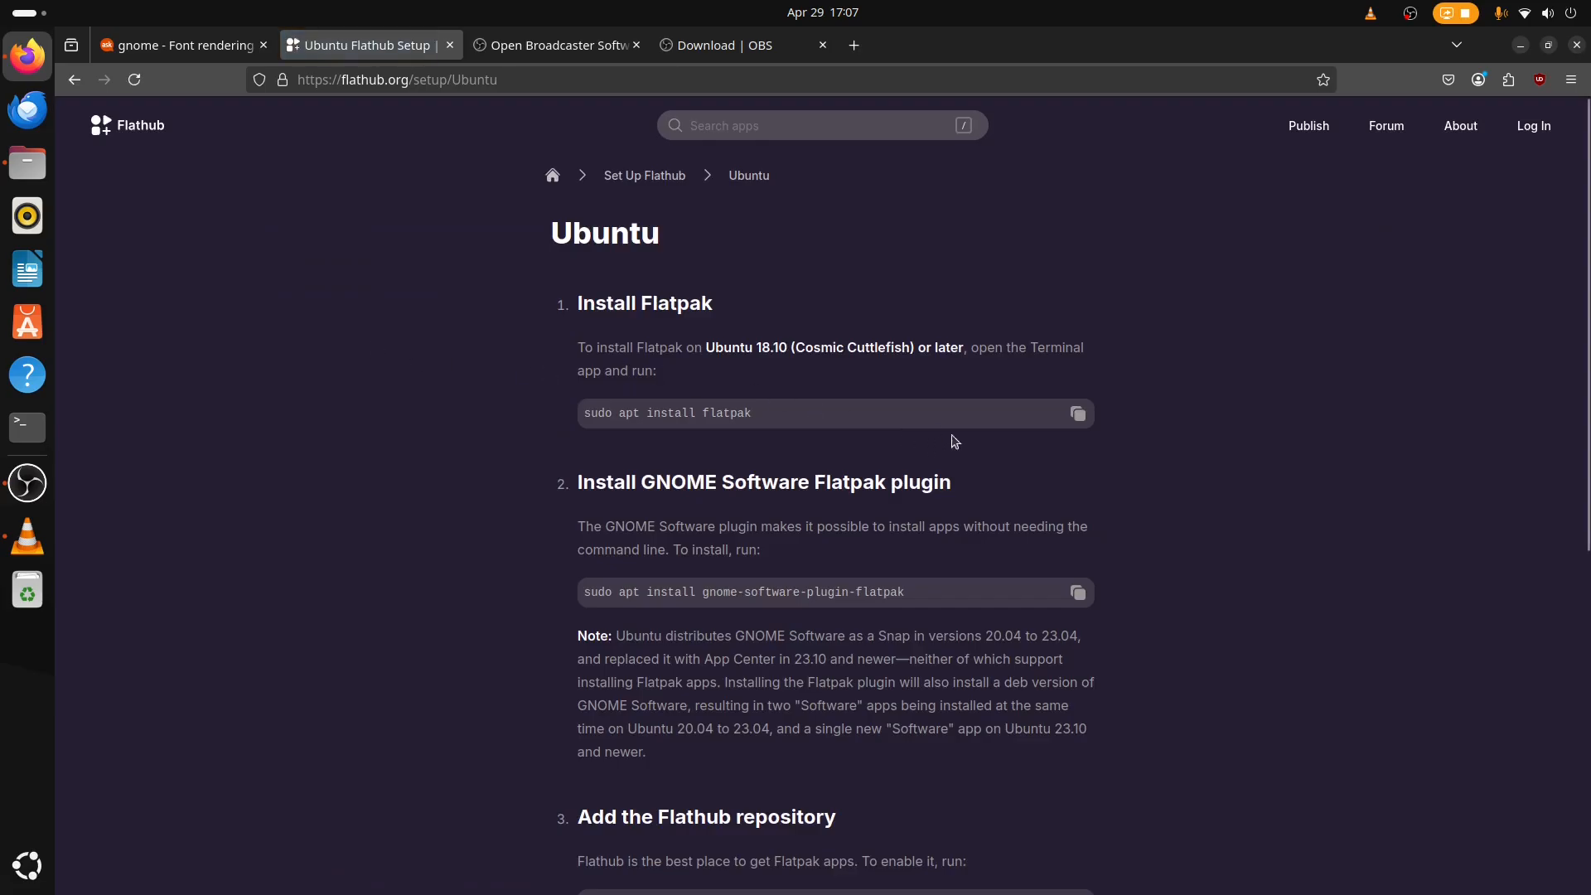
scroll(821, 514, "down", 10)
scroll(633, 576, "up", 7)
scroll(923, 514, "down", 10)
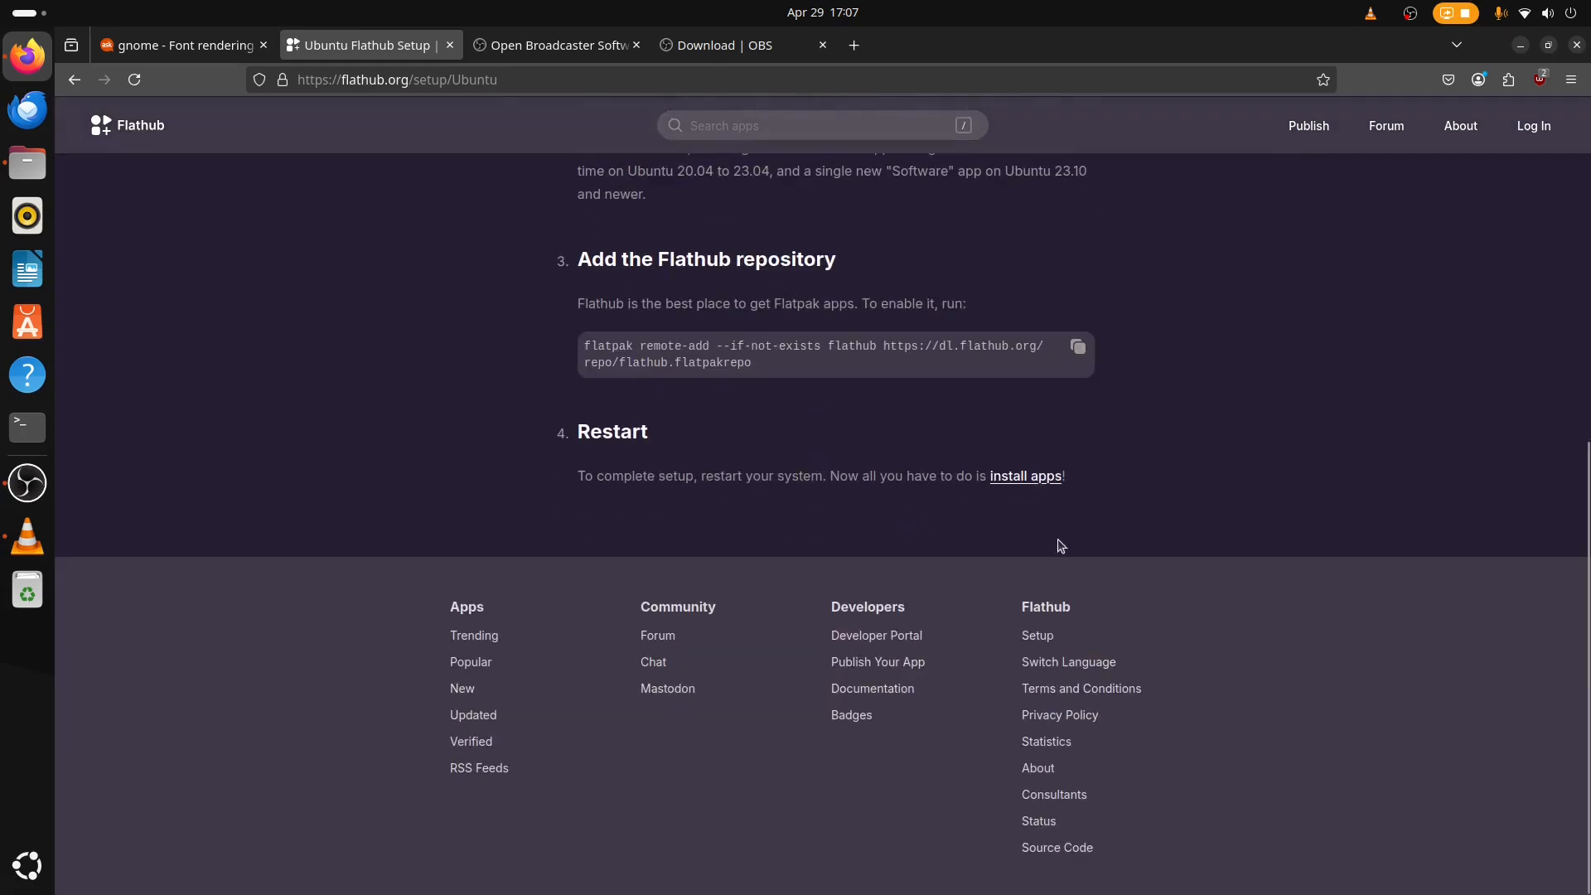
scroll(1083, 514, "up", 3)
scroll(1017, 517, "up", 5)
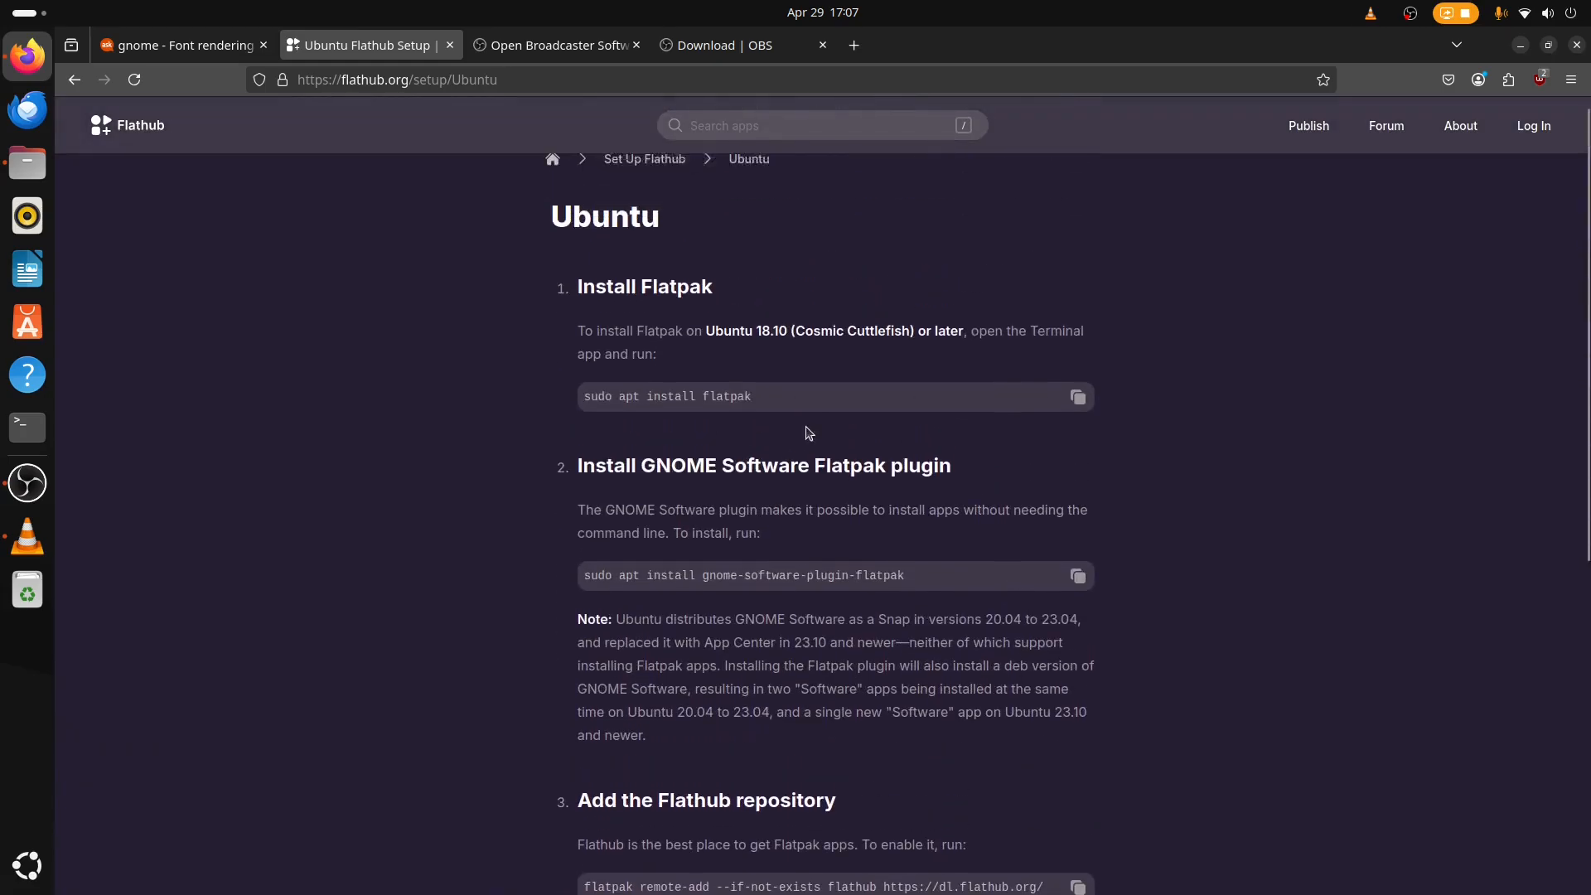
Examine the Install Flatpak and Install GNOME Software Flatpak plugin instructions on the page.
left_click_drag(561, 302, 1409, 763)
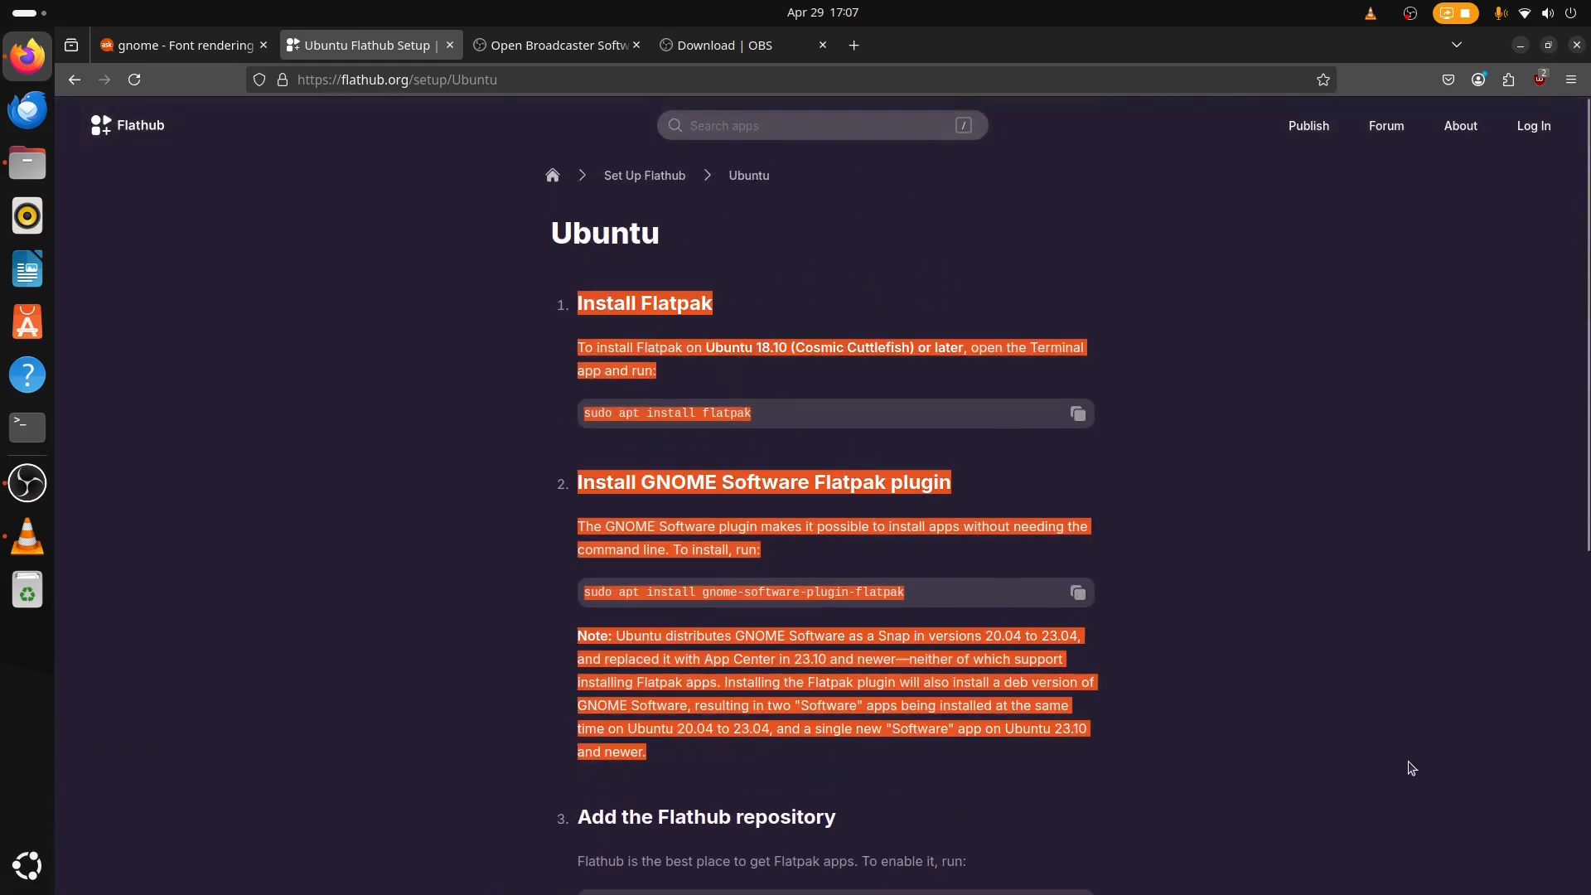
left_click(1410, 763)
left_click_drag(493, 302, 1245, 449)
left_click(1309, 467)
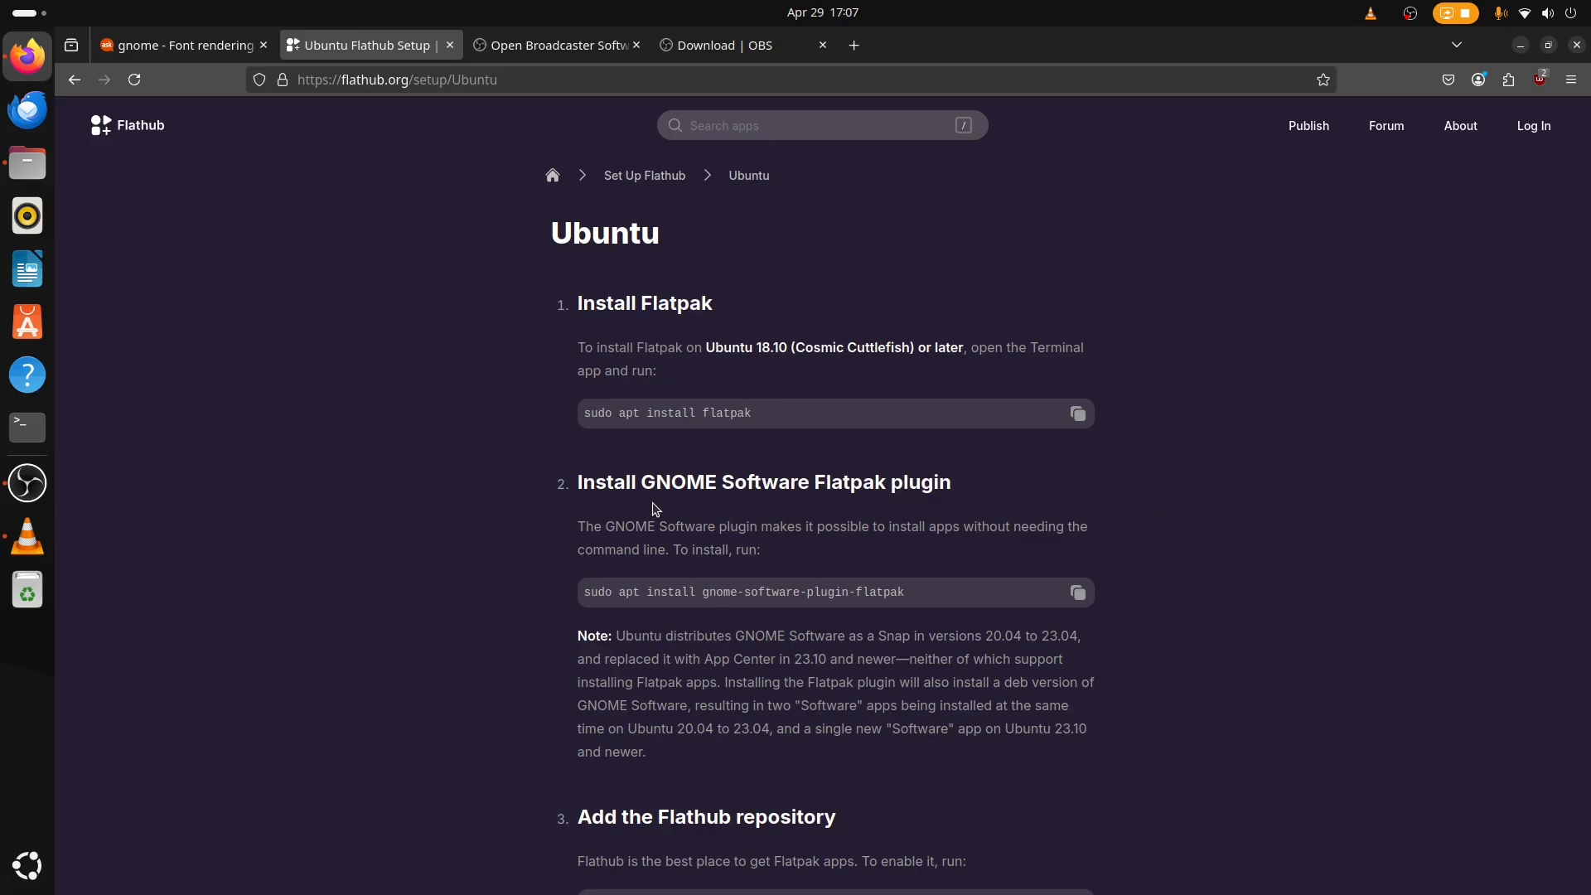
left_click_drag(567, 300, 1222, 459)
left_click(1222, 458)
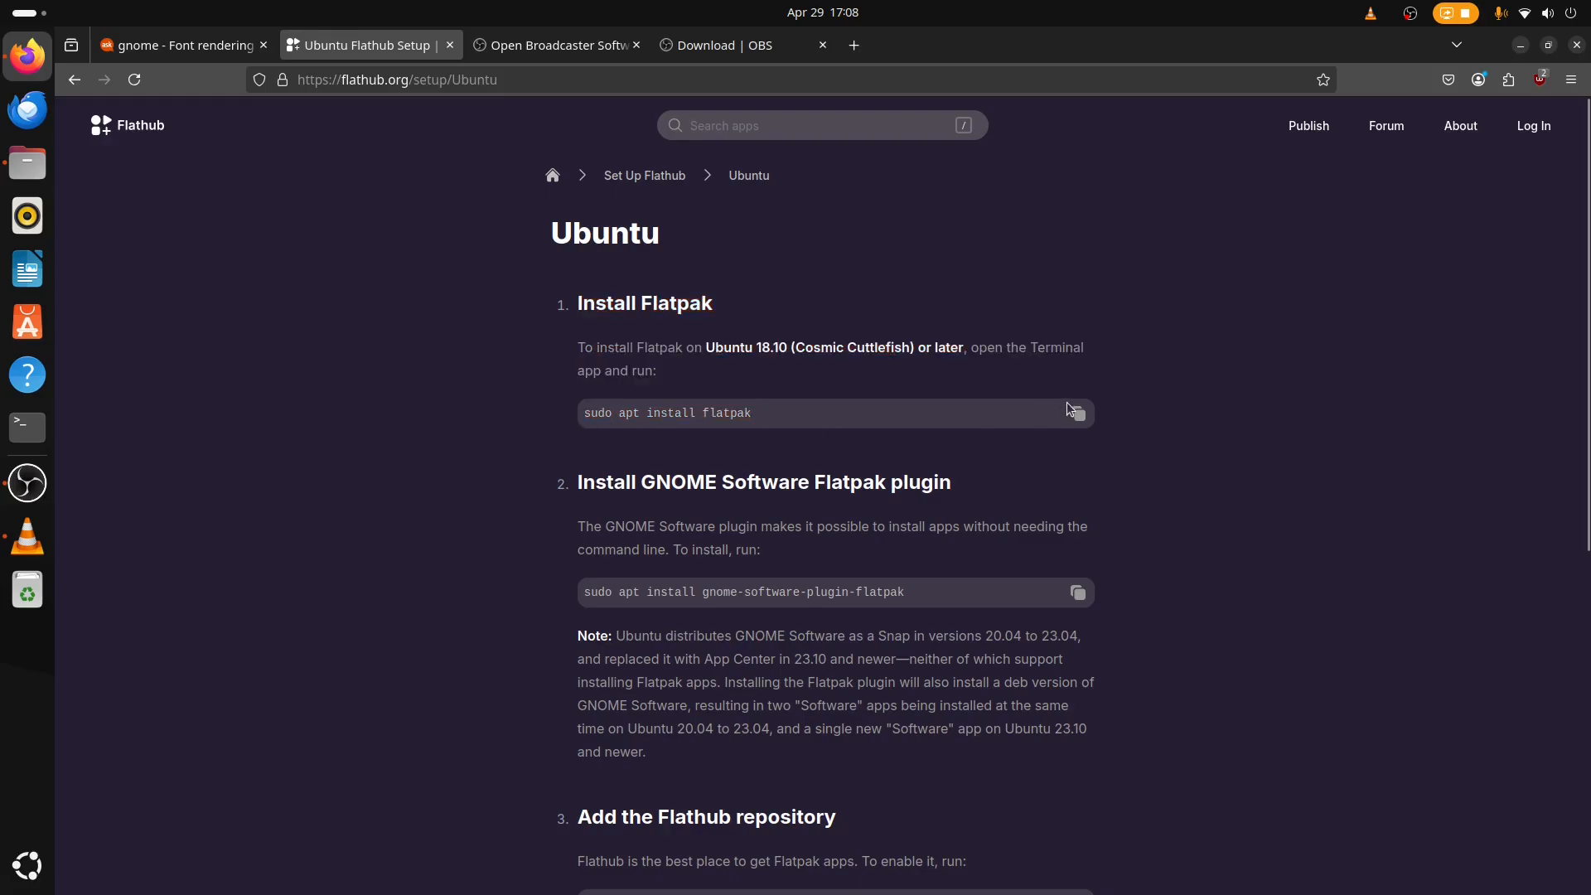
In a terminal, paste and run "sudo apt install flatpak", entering the sudo password when asked.
left_click(28, 427)
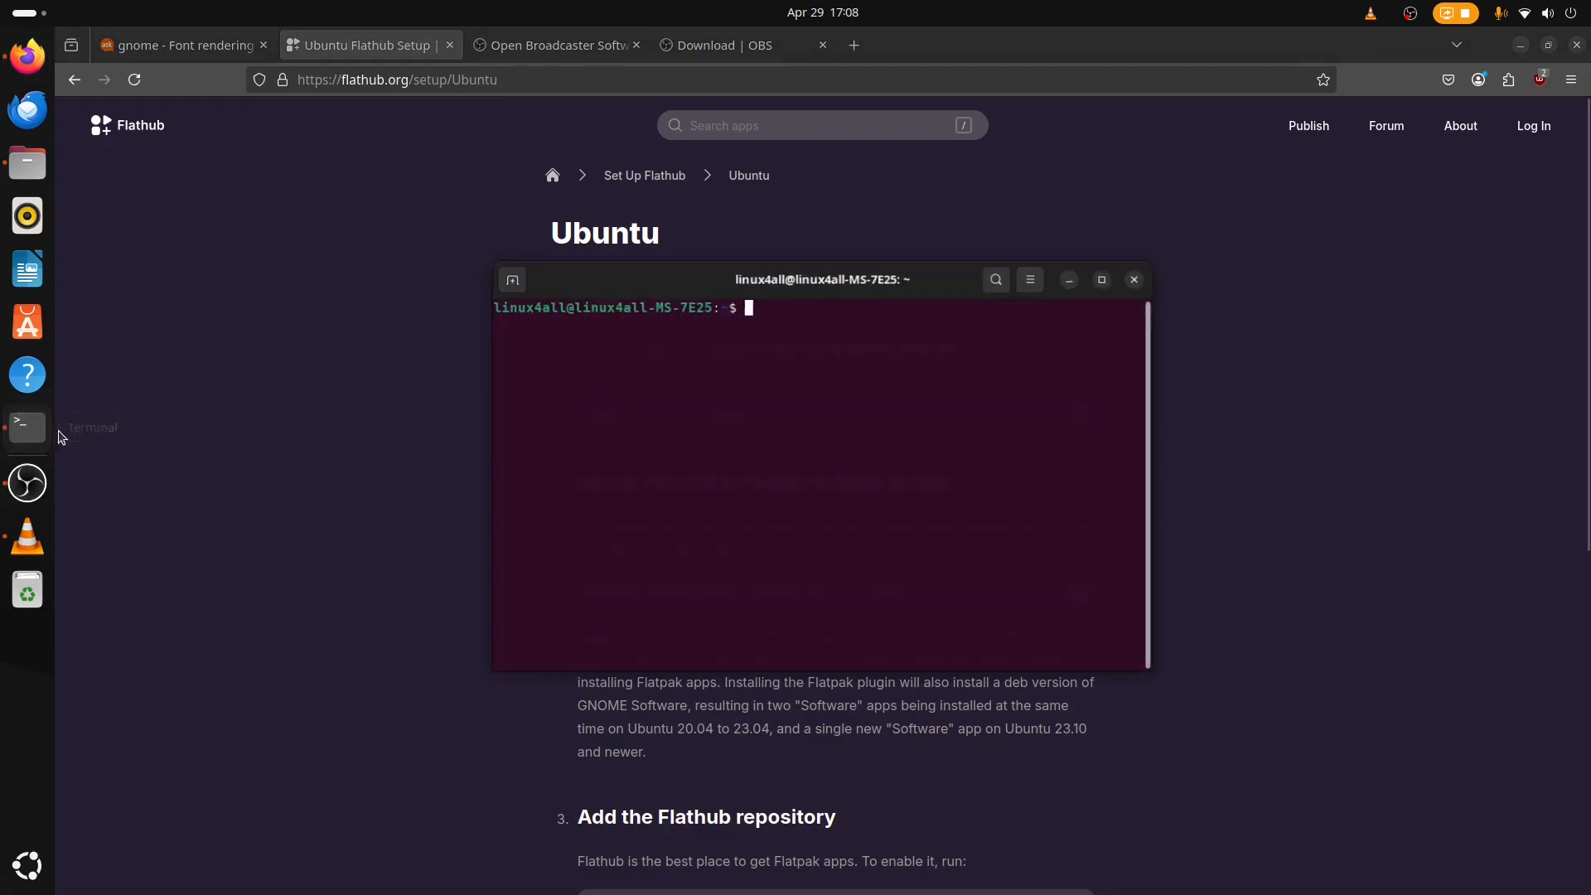
right_click(815, 361)
left_click(860, 426)
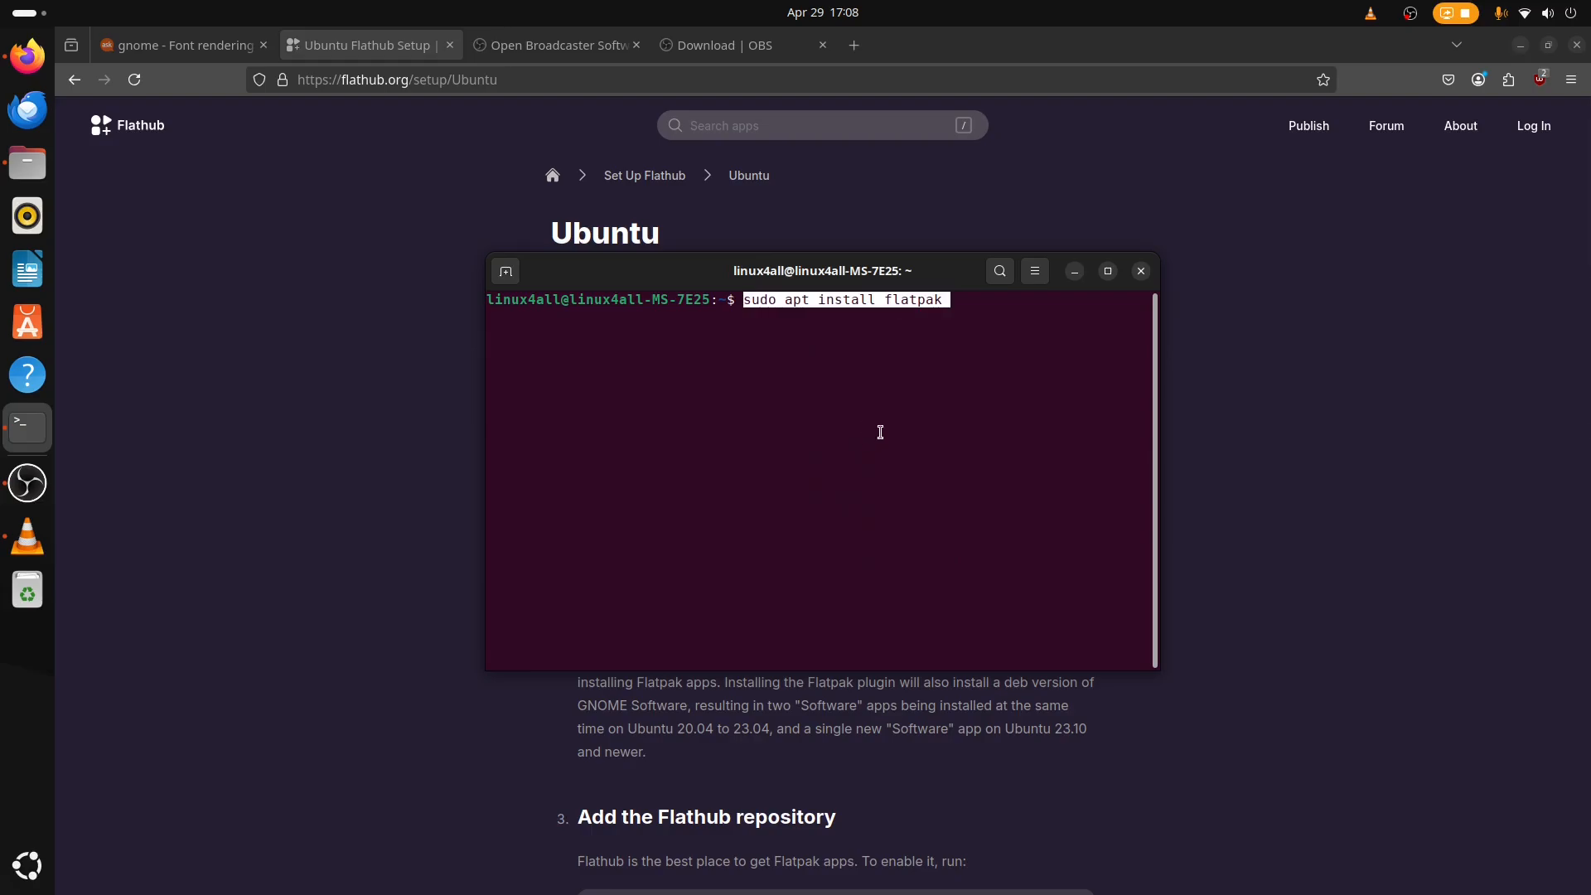
key("Return")
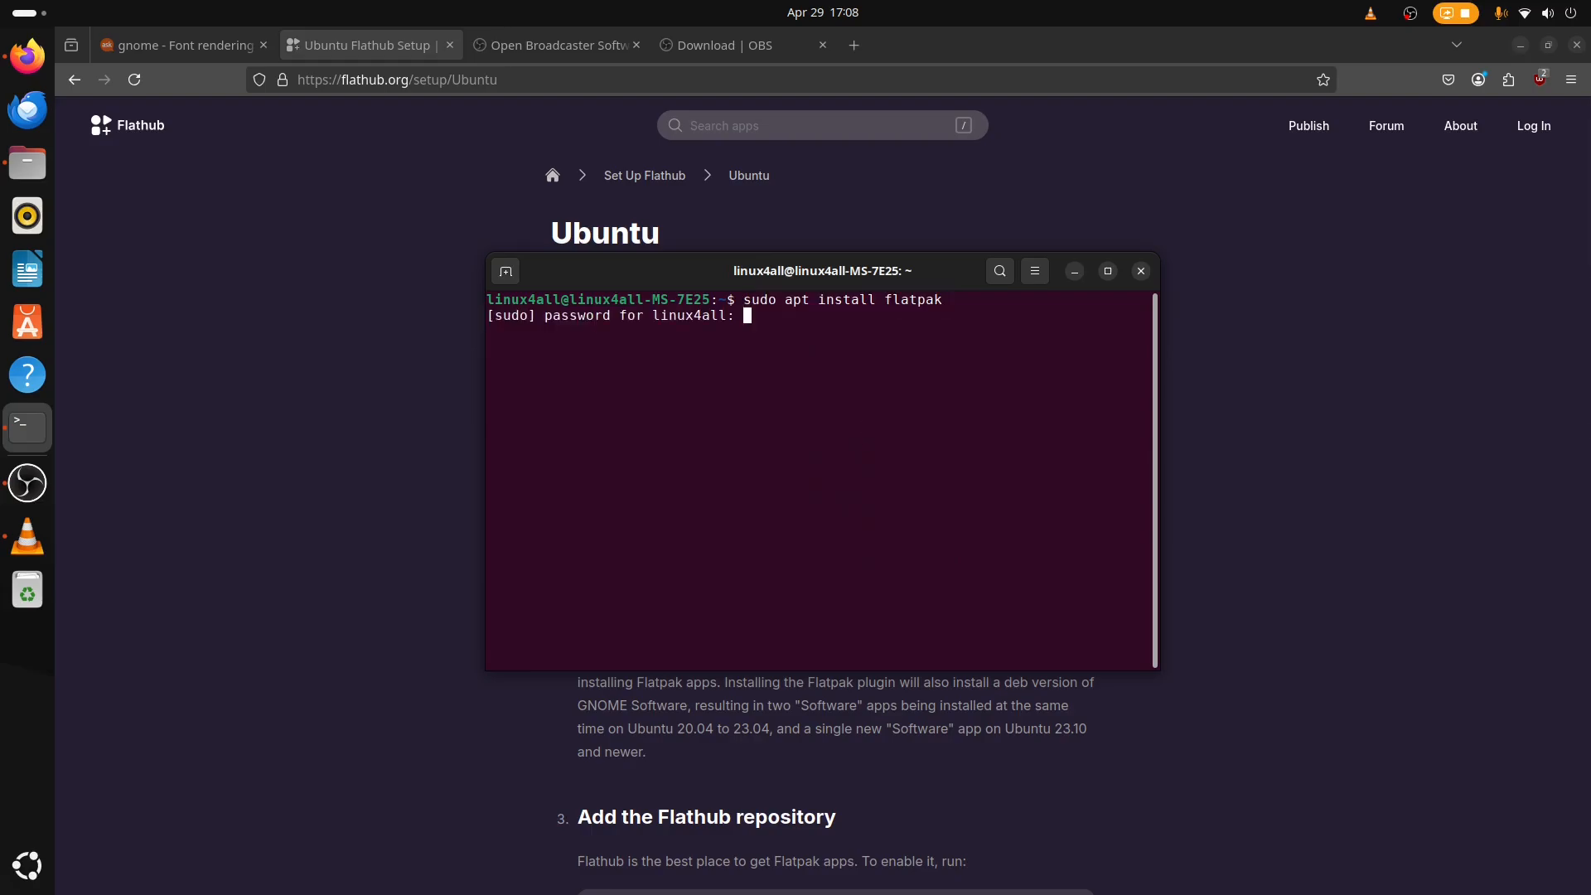
key("Return")
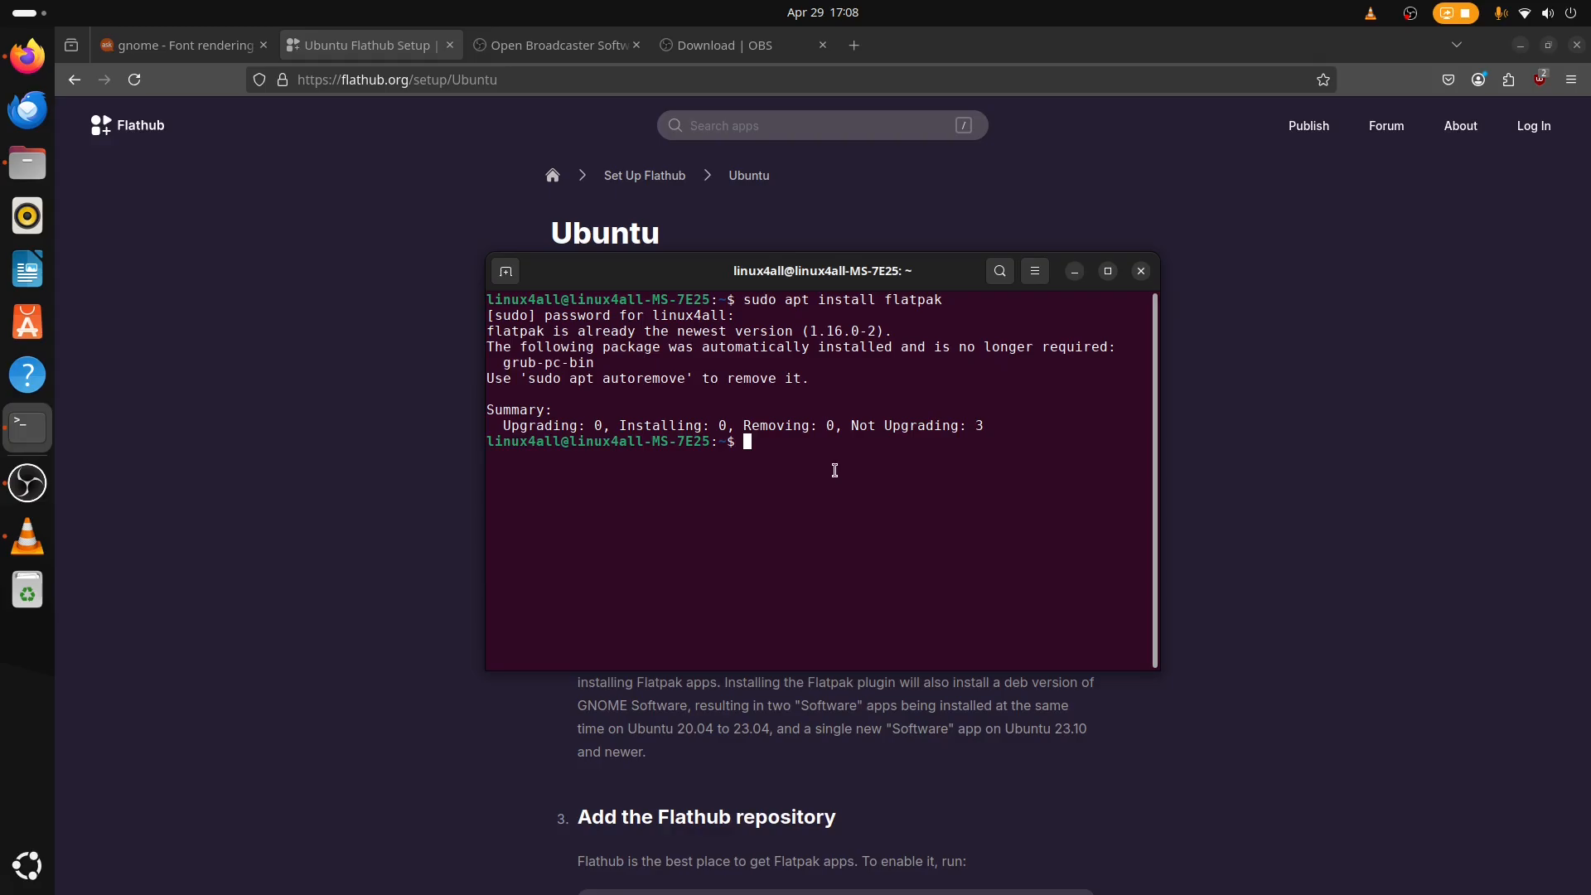
Enter y at the terminal prompt and return to the setup page.
type("y")
key("Return")
left_click(1260, 370)
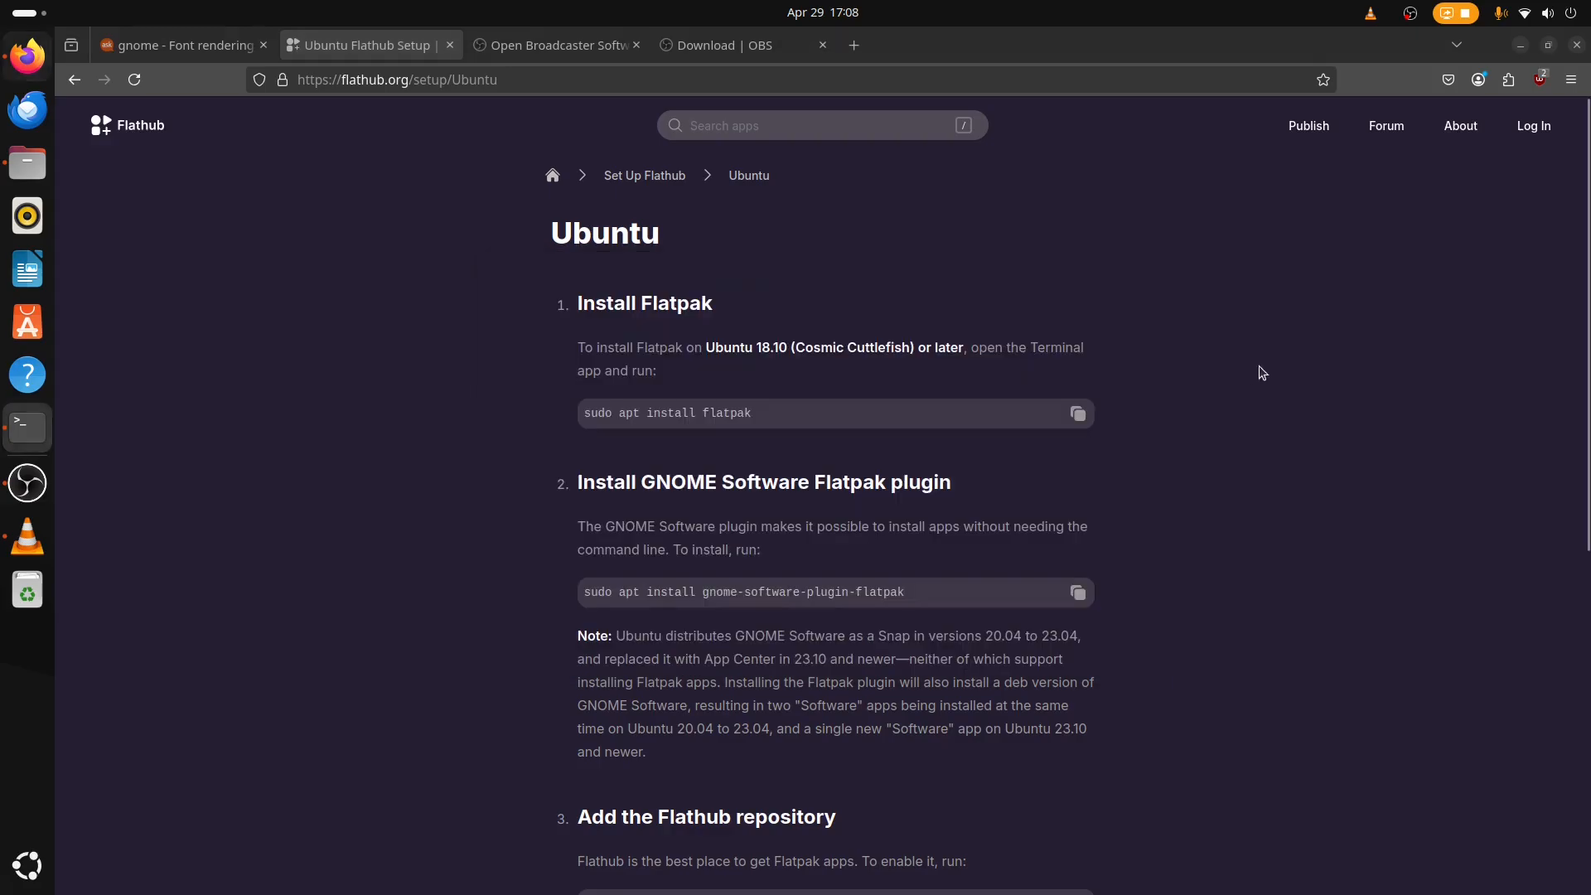
Examine the GNOME Software Flatpak plugin instructions and the note about App Center.
scroll(916, 583, "down", 3)
left_click_drag(542, 247, 1268, 510)
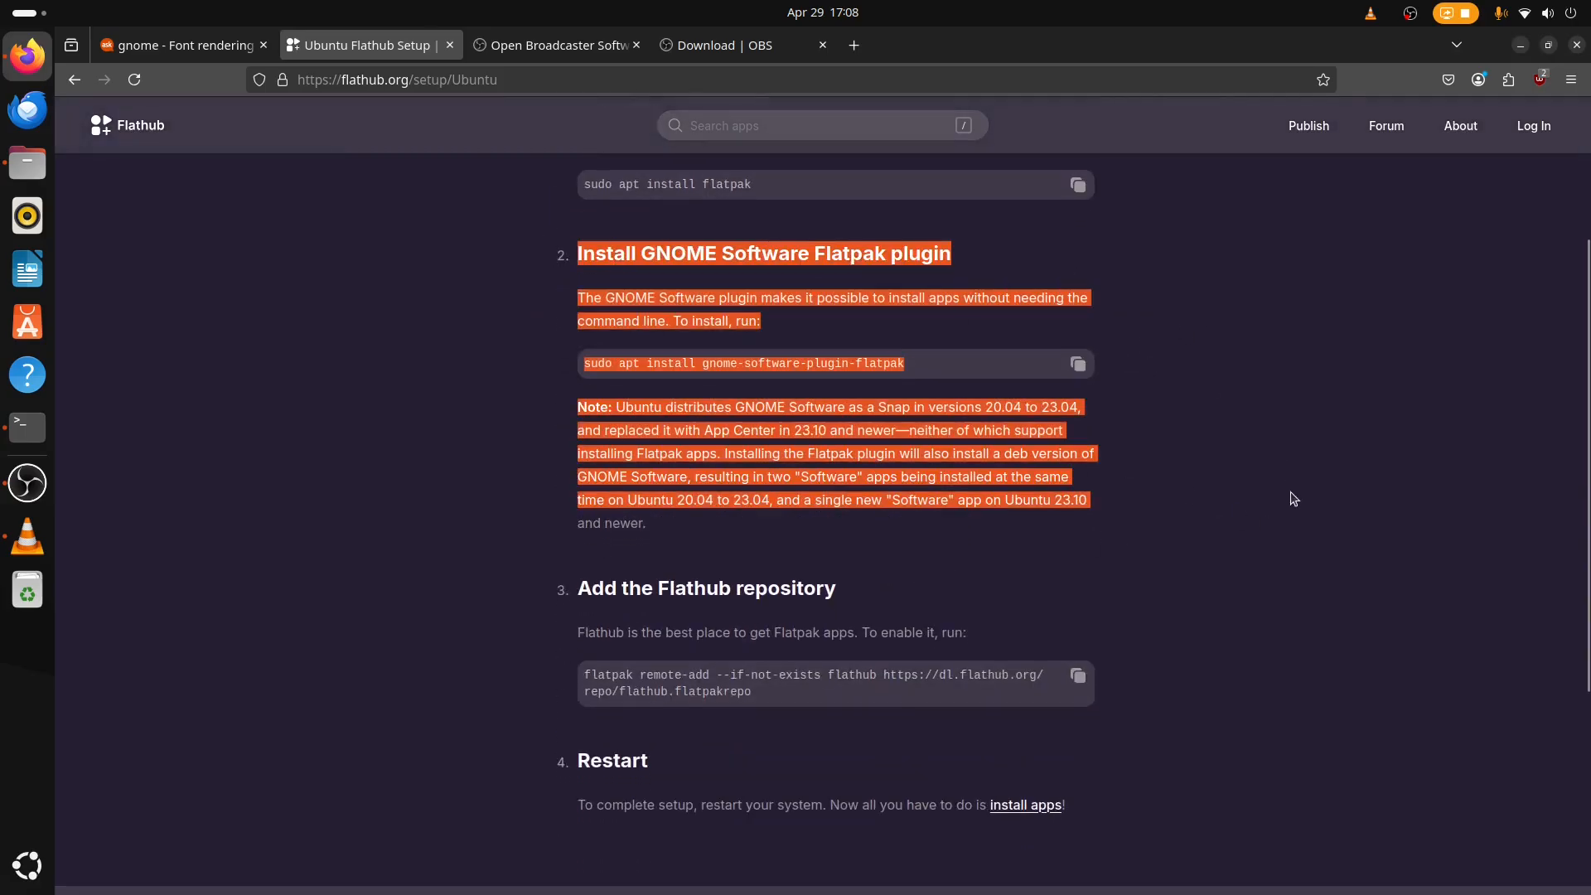
left_click(1197, 532)
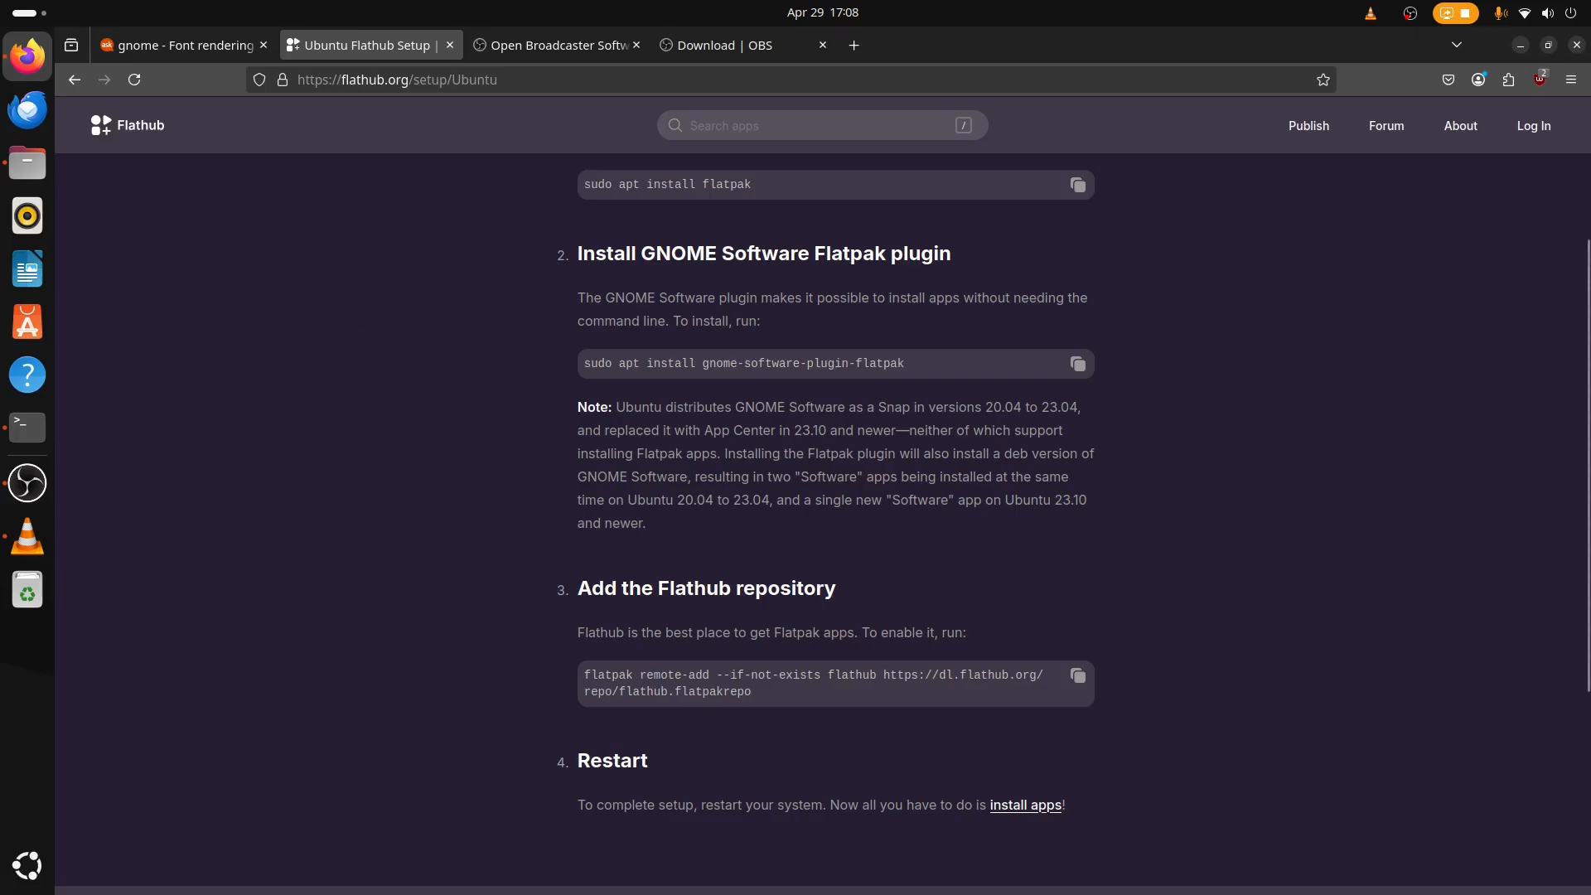
Open App Center, close it, and unpin App Center from the dash.
left_click(48, 329)
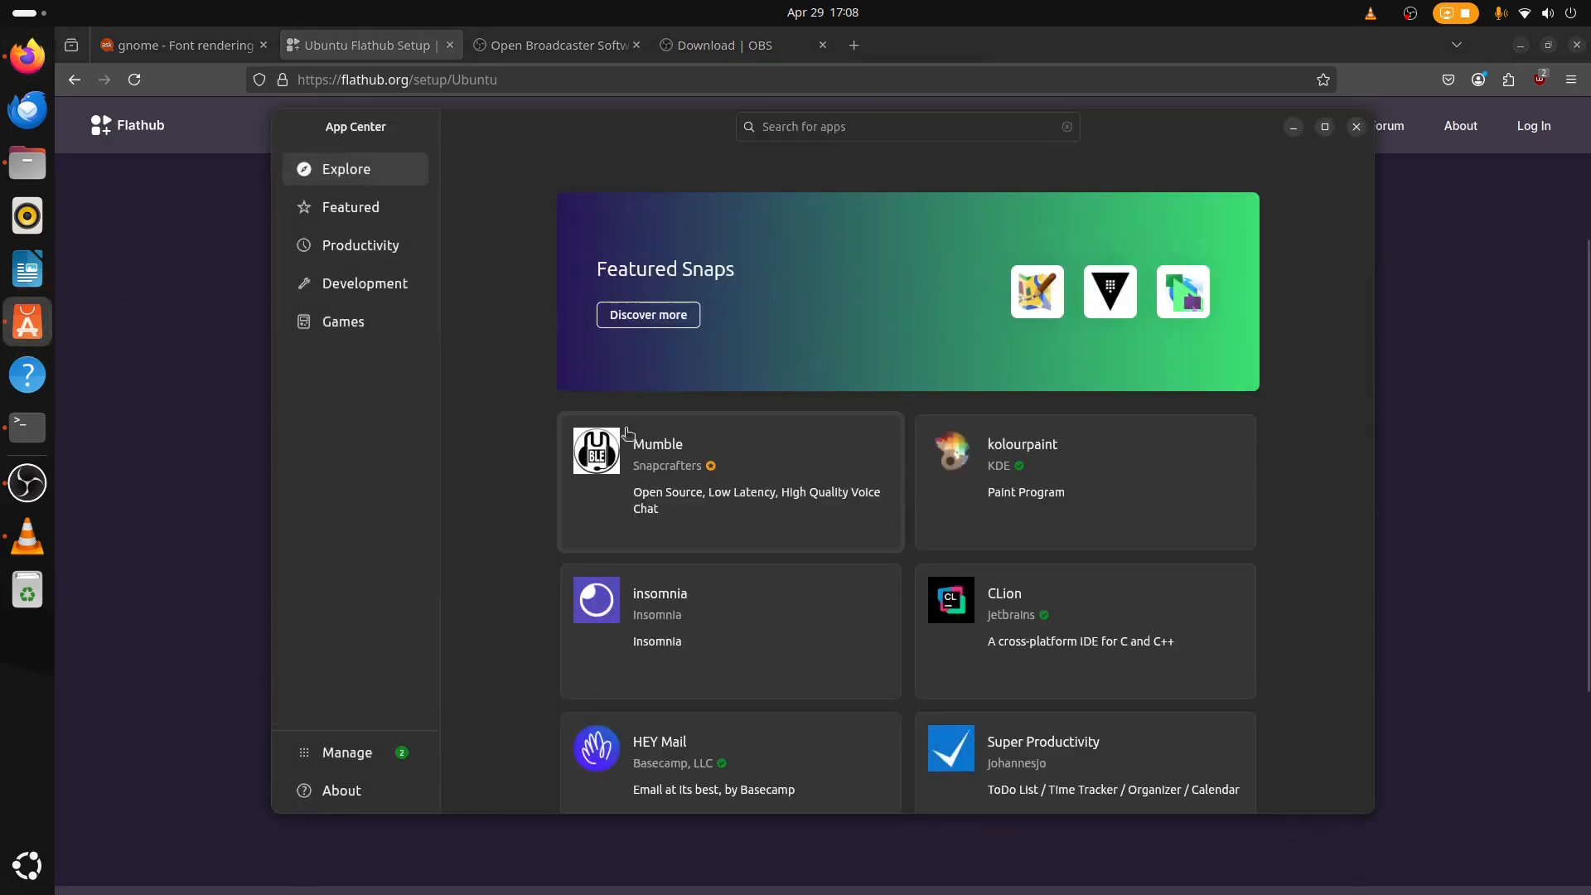
left_click(798, 125)
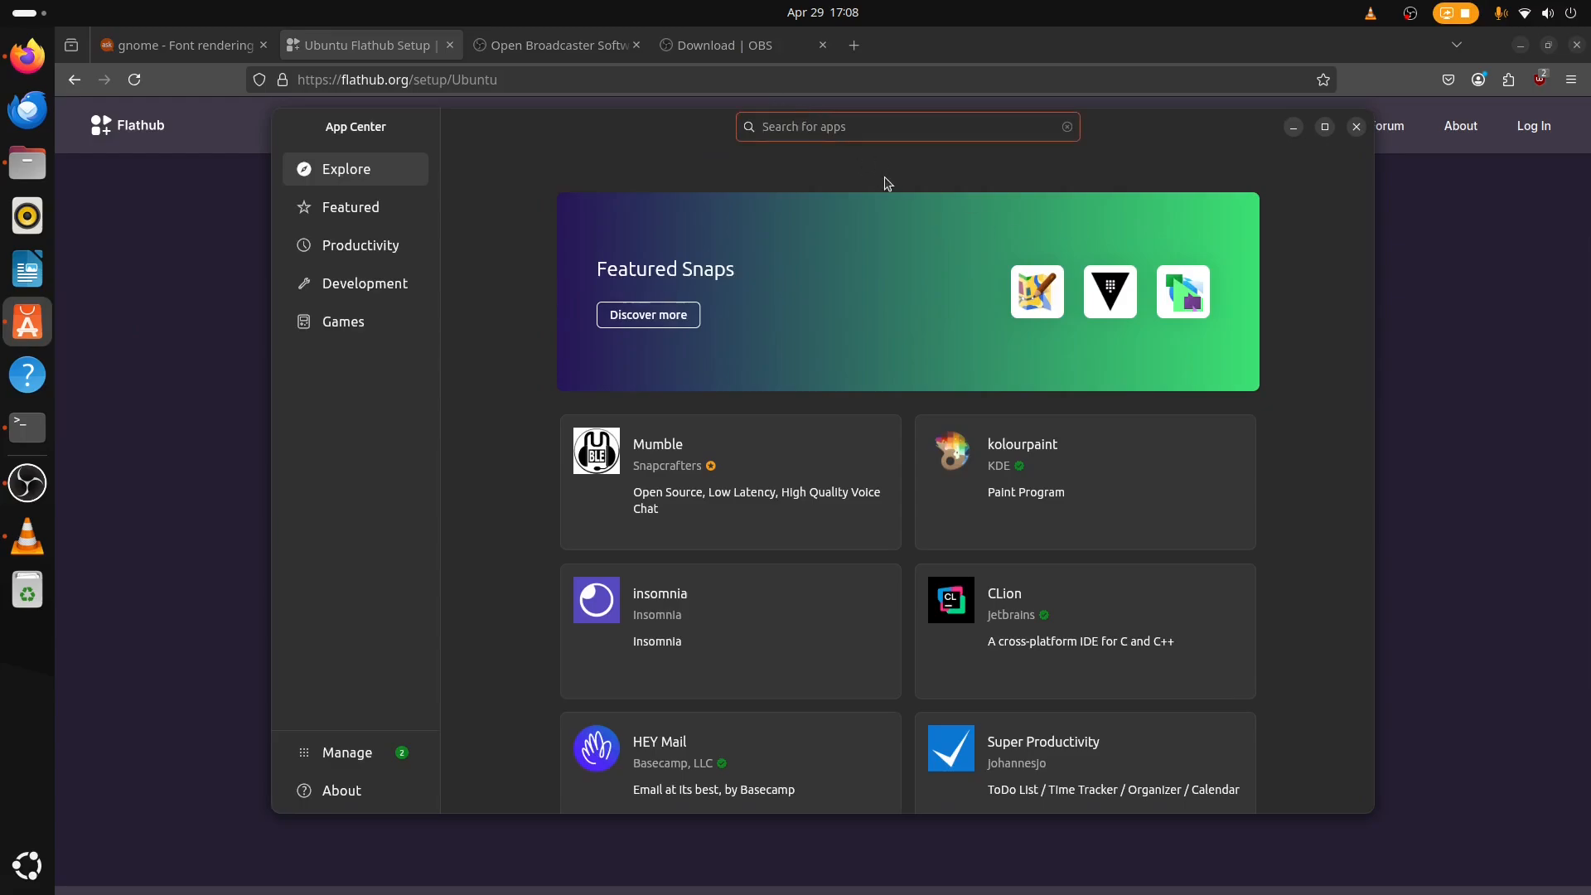
left_click(1356, 125)
right_click(28, 322)
left_click(104, 336)
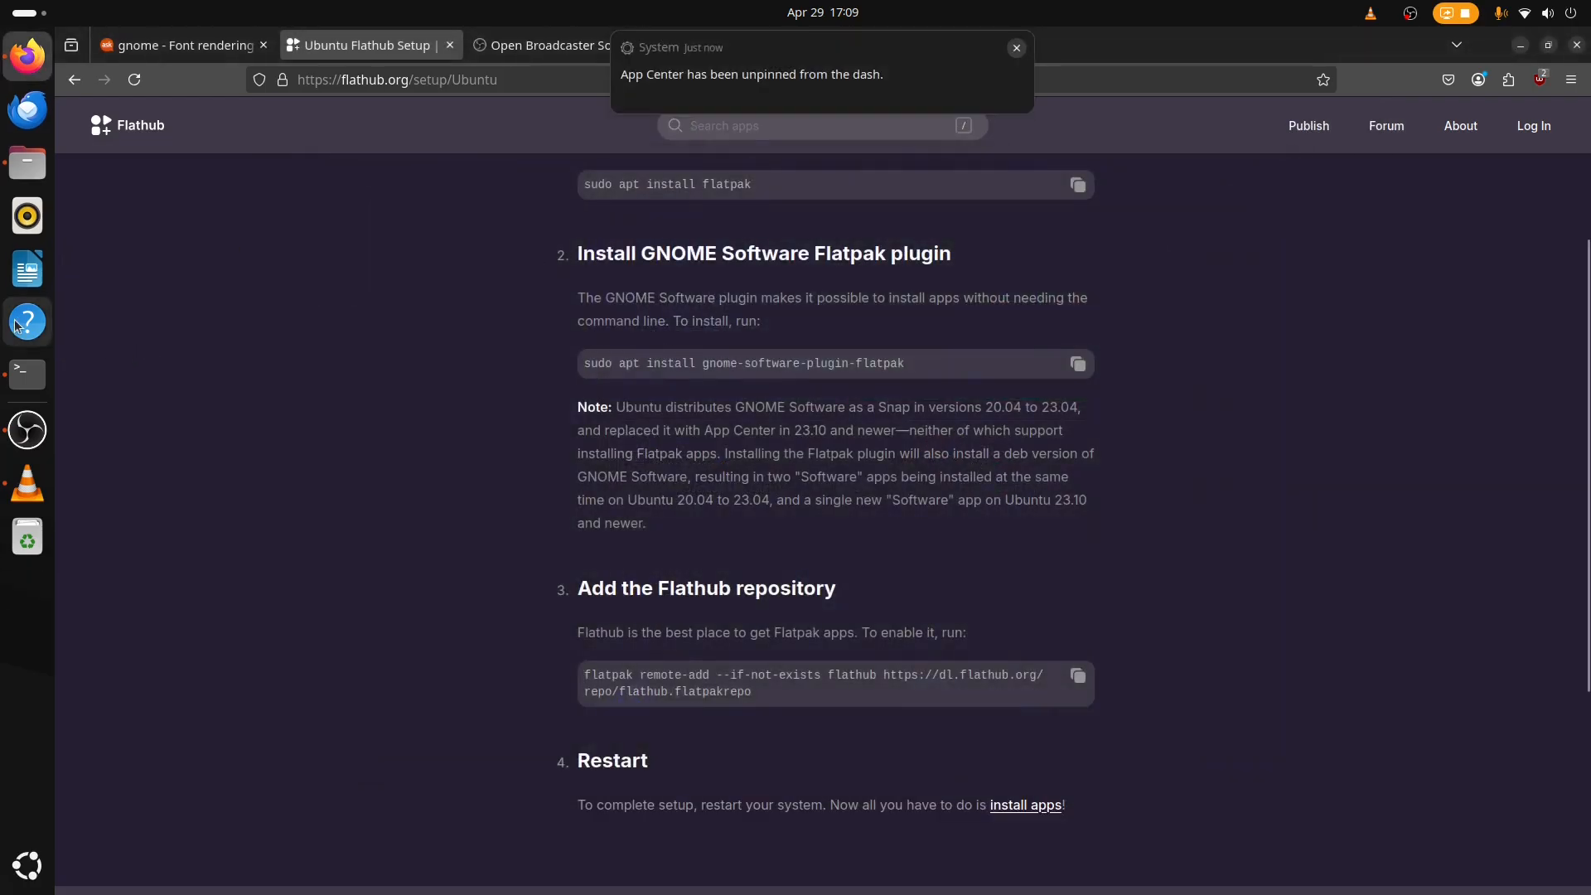
Copy the "sudo apt install gnome-software-plugin-flatpak" command and run it in the terminal.
left_click(1077, 364)
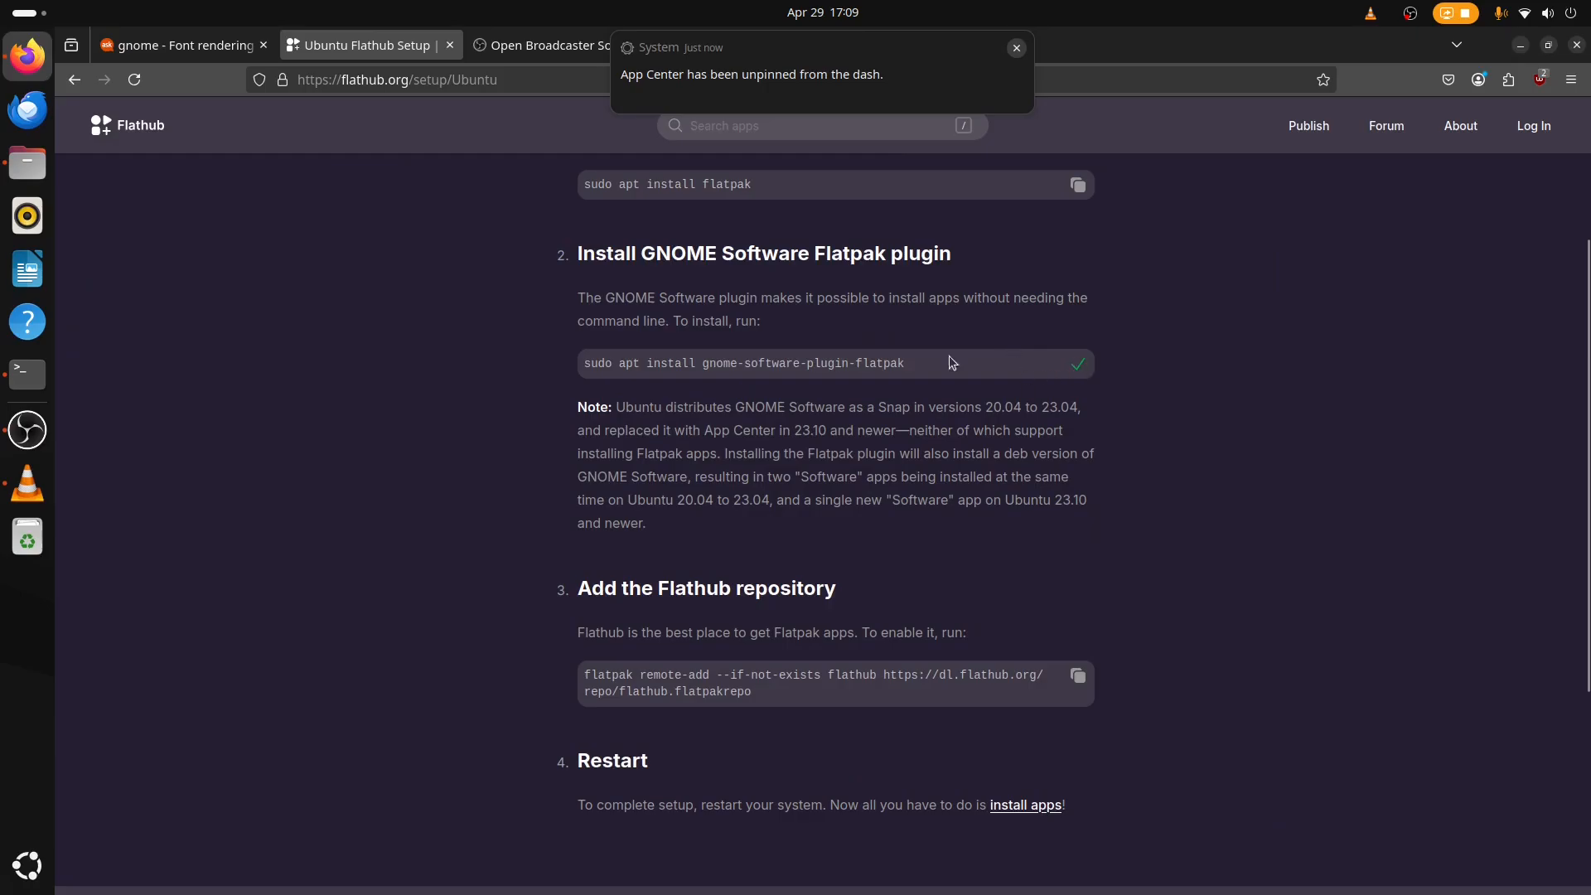
left_click_drag(540, 246, 1349, 507)
left_click(1350, 506)
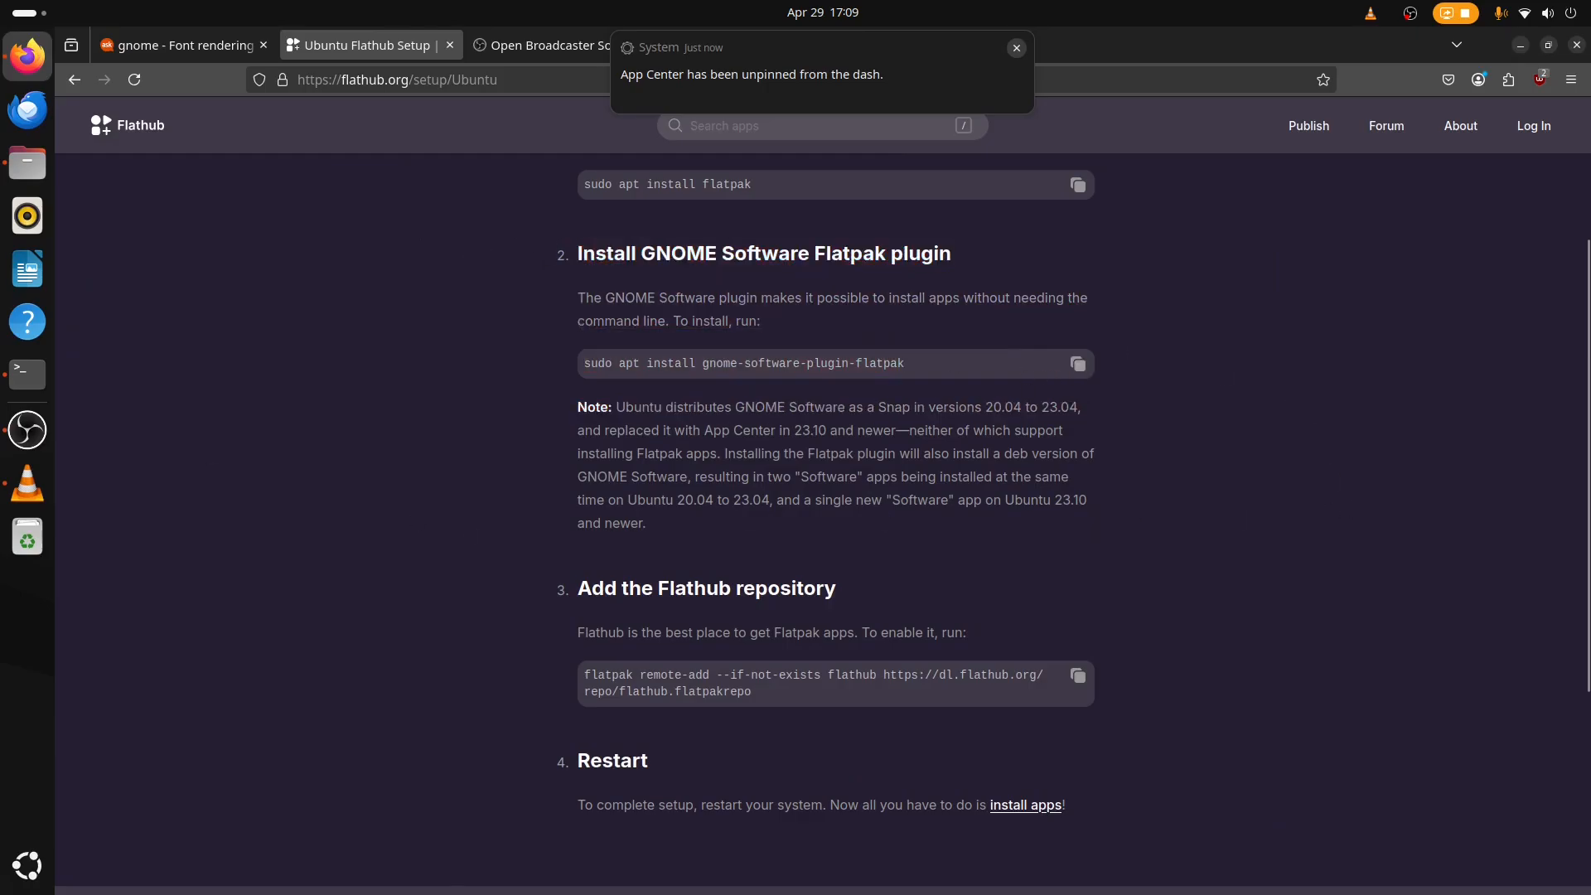
left_click(44, 374)
right_click(894, 580)
left_click(980, 636)
key("Return")
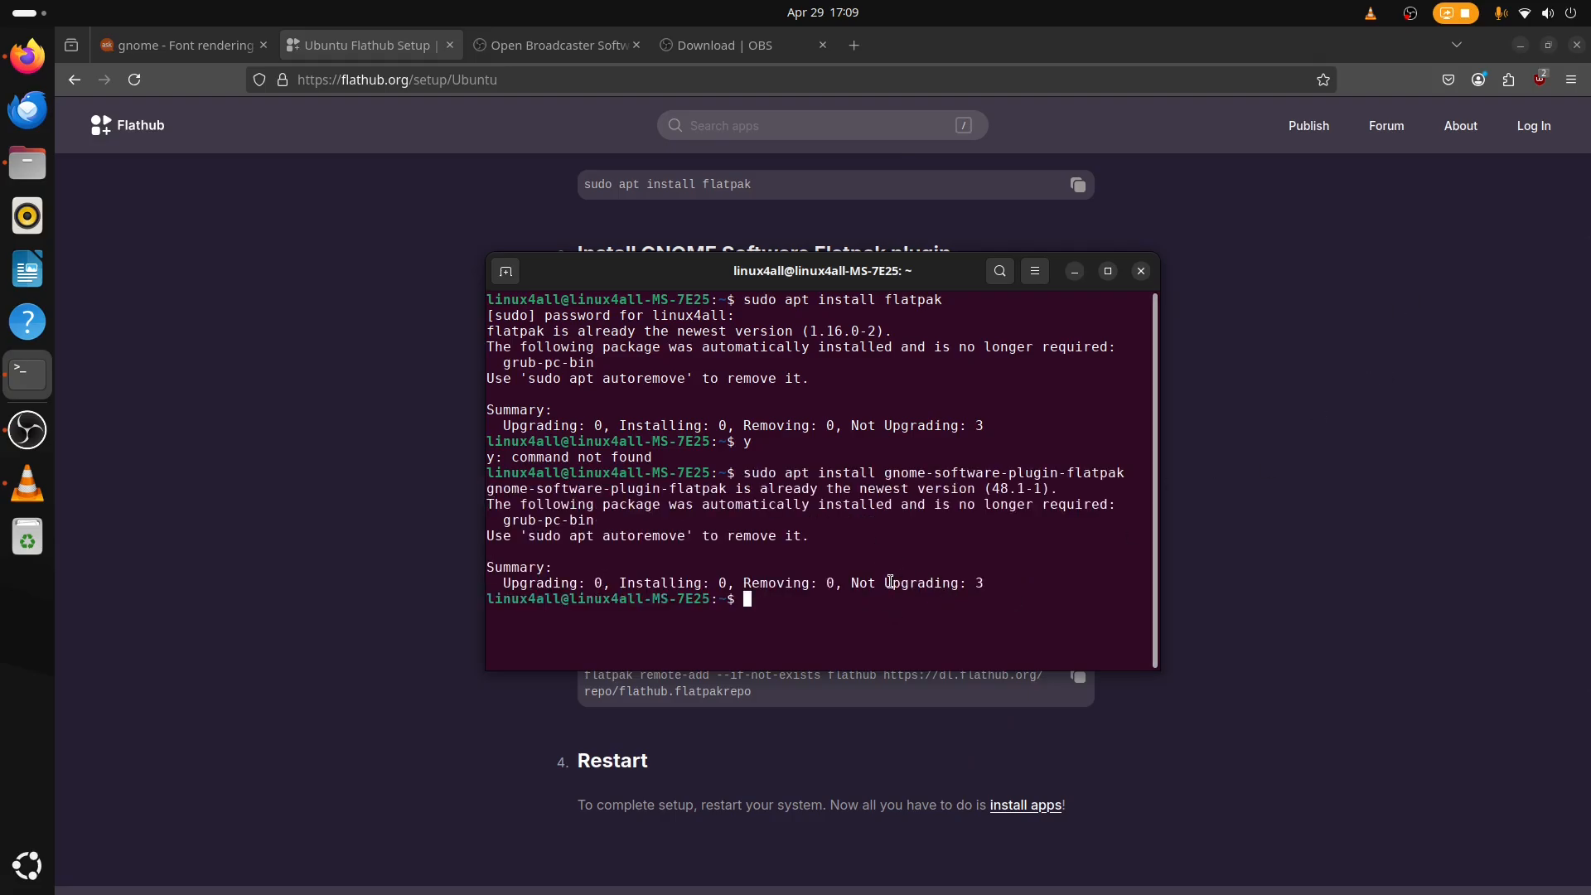
Enter y at the terminal prompt again and switch back to the browser.
type("y")
key("Return")
left_click(1228, 356)
Copy the flatpak remote-add command for the Flathub repository, run it in the terminal, and close the terminal.
scroll(1368, 459, "down", 1)
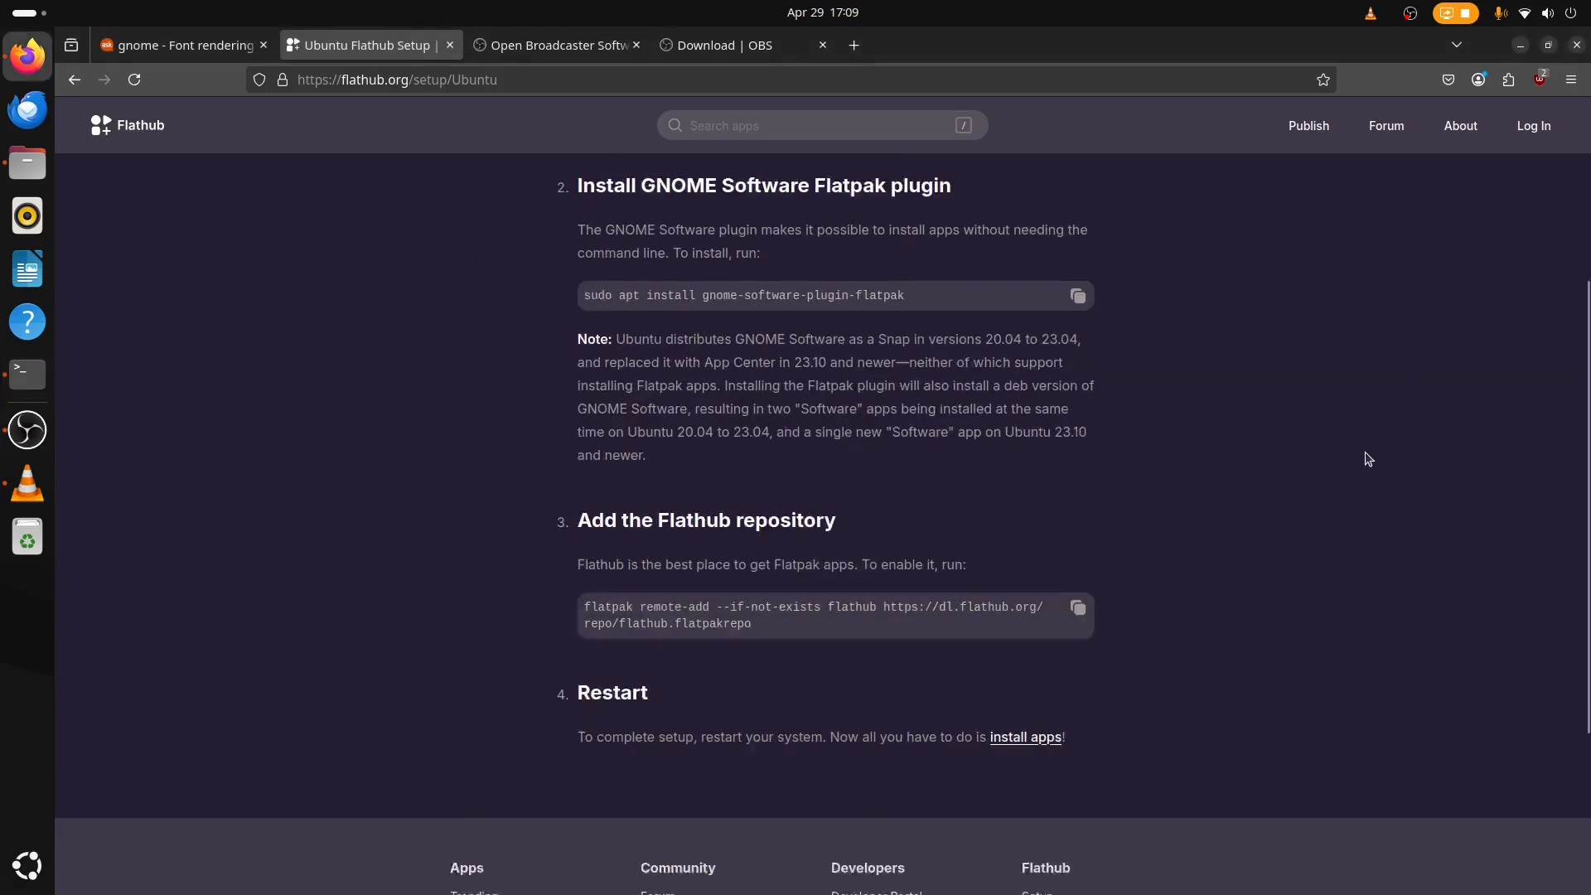
scroll(1367, 459, "down", 3)
scroll(1182, 540, "up", 2)
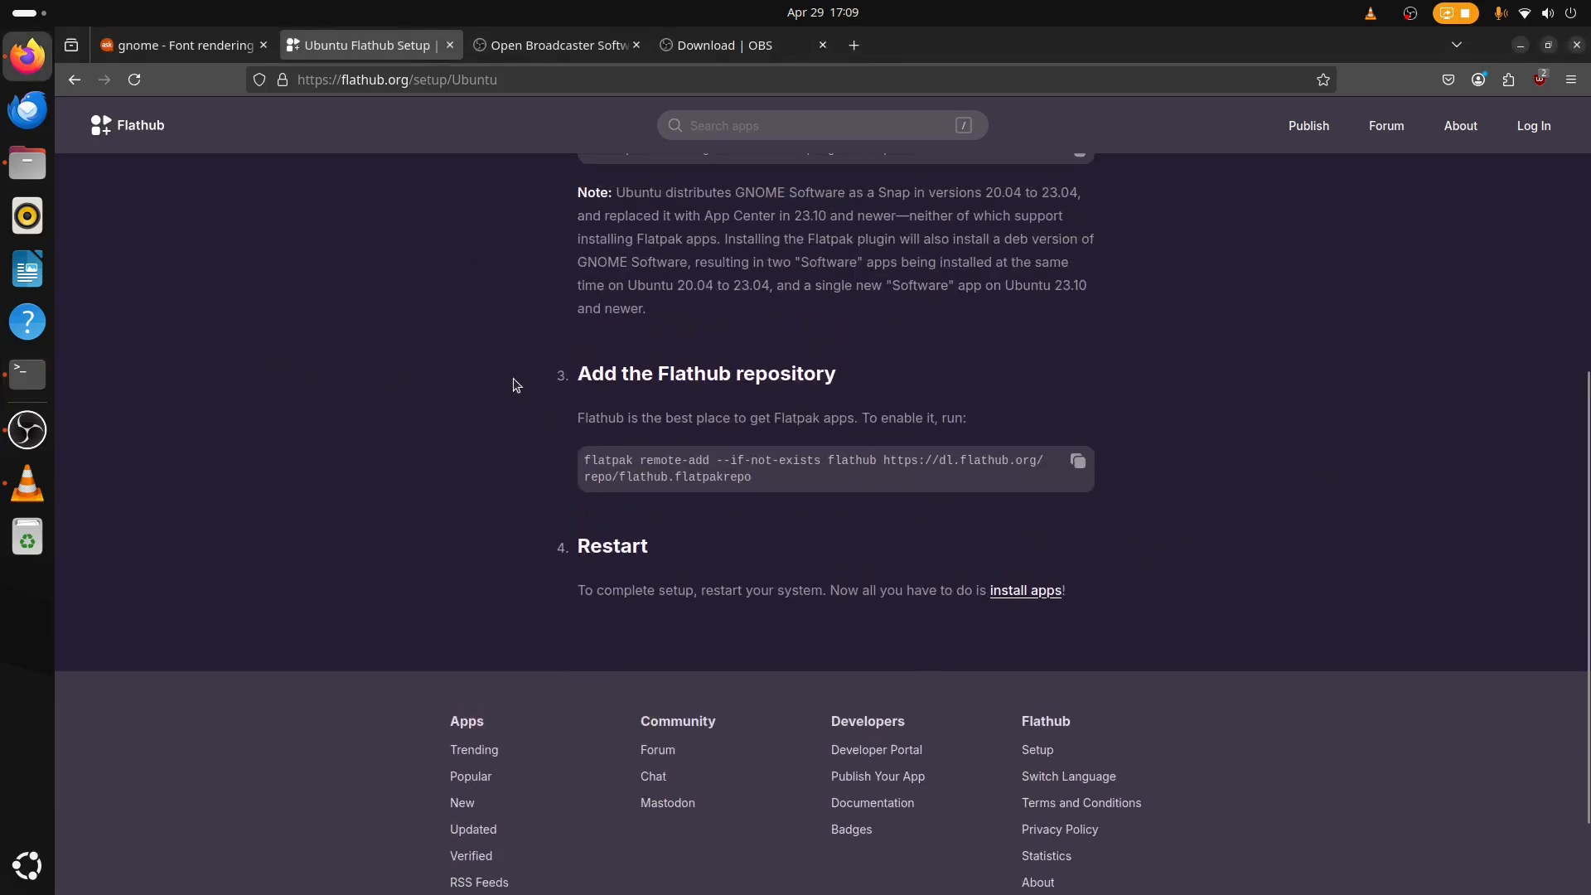
left_click(1073, 469)
left_click(27, 374)
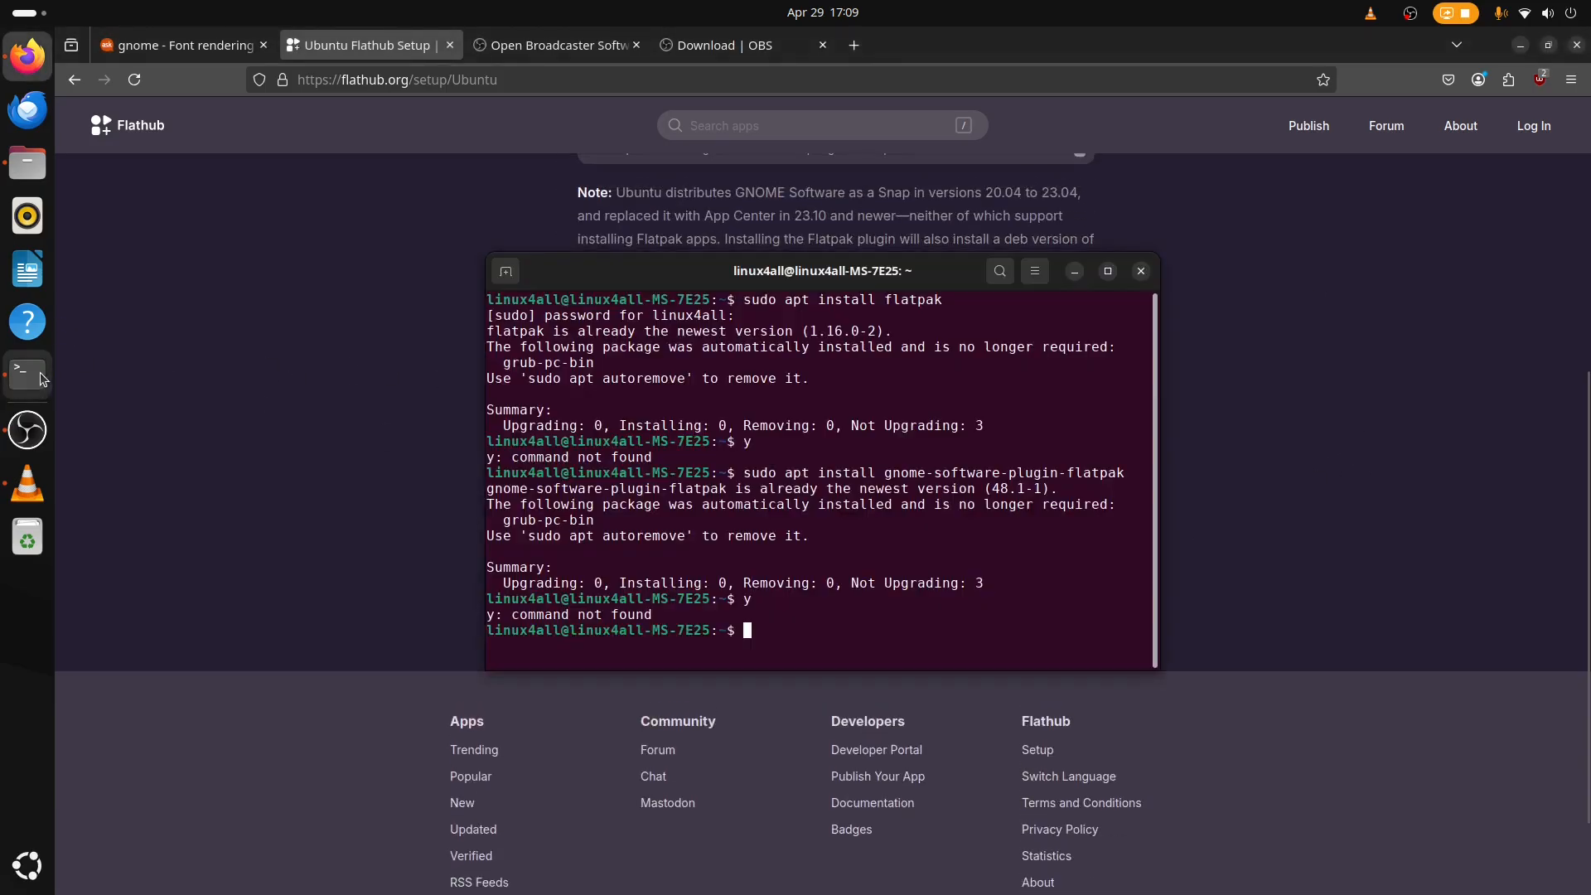
right_click(874, 618)
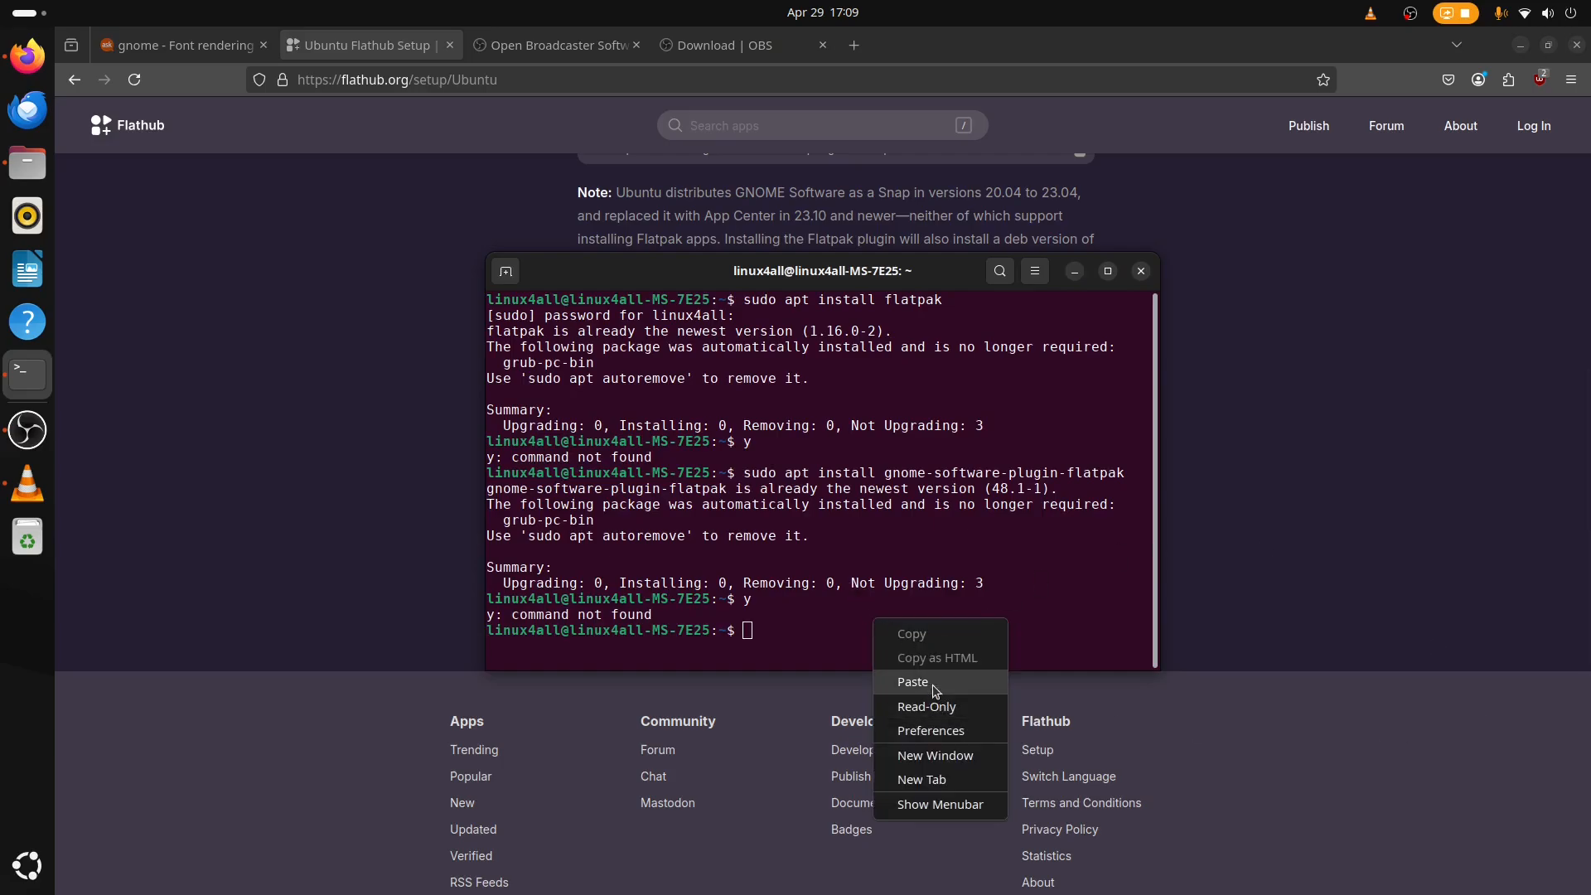
left_click(959, 690)
key("Return")
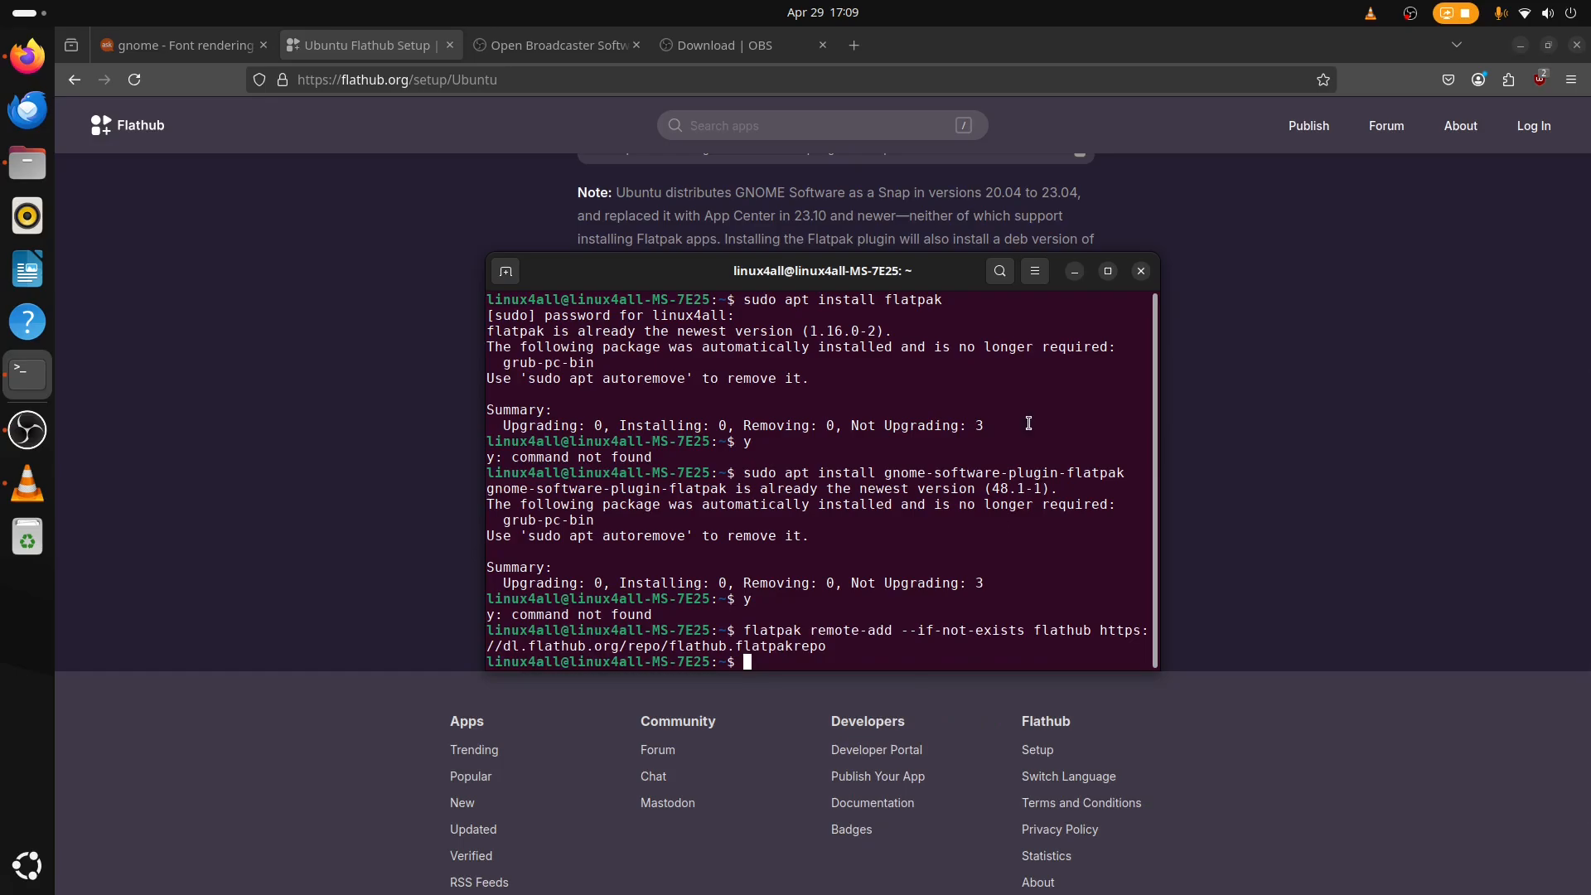
left_click(1140, 274)
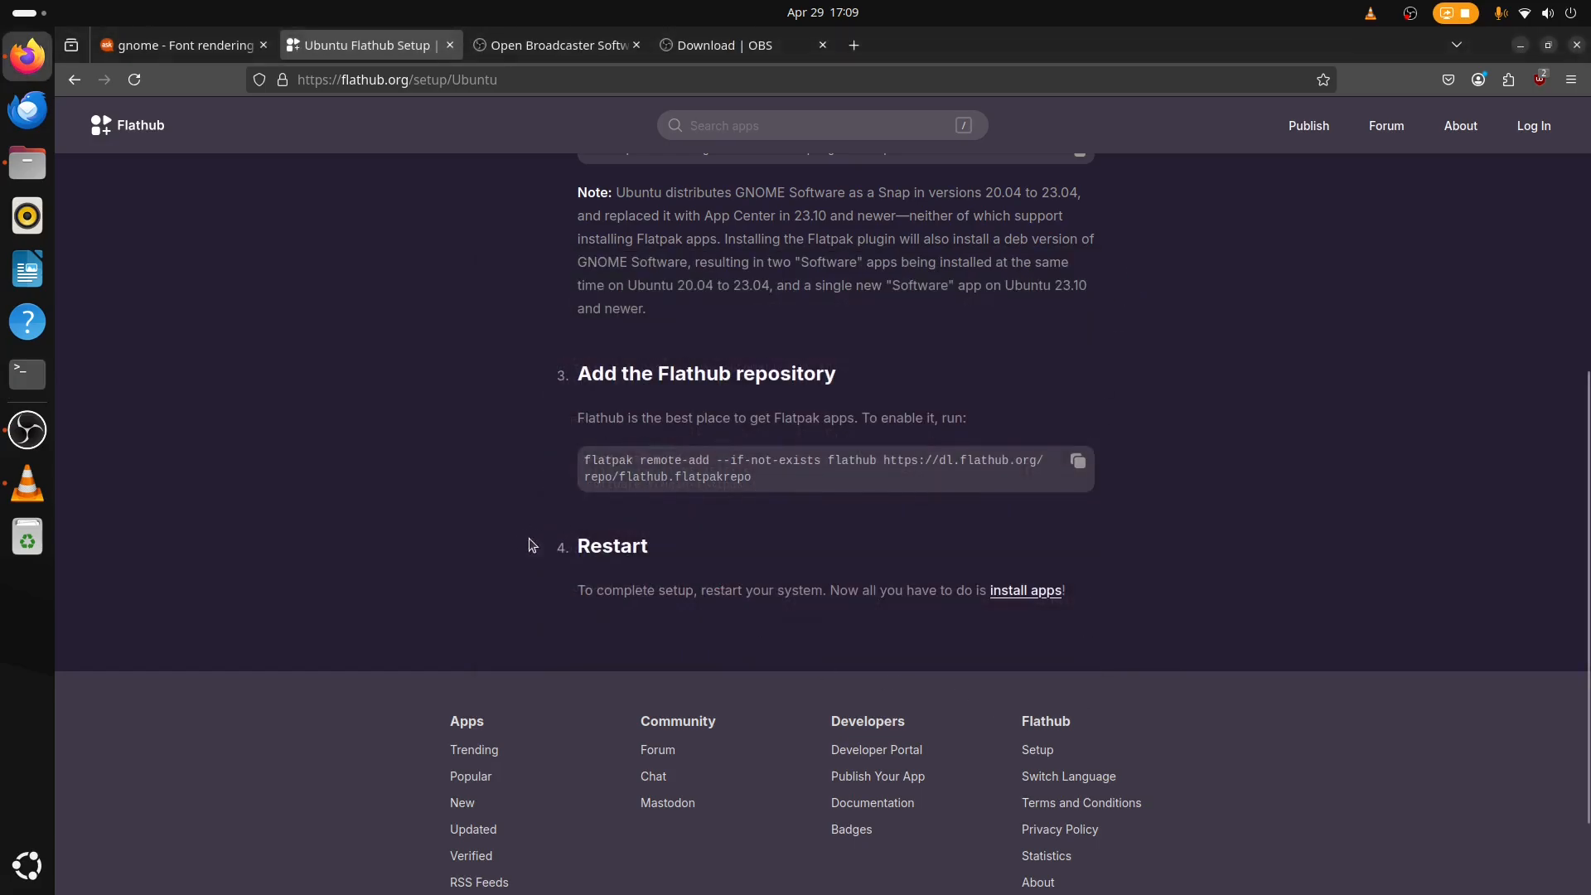
Examine the Restart instruction, then open the application overview.
left_click_drag(533, 539, 810, 590)
left_click(1152, 630)
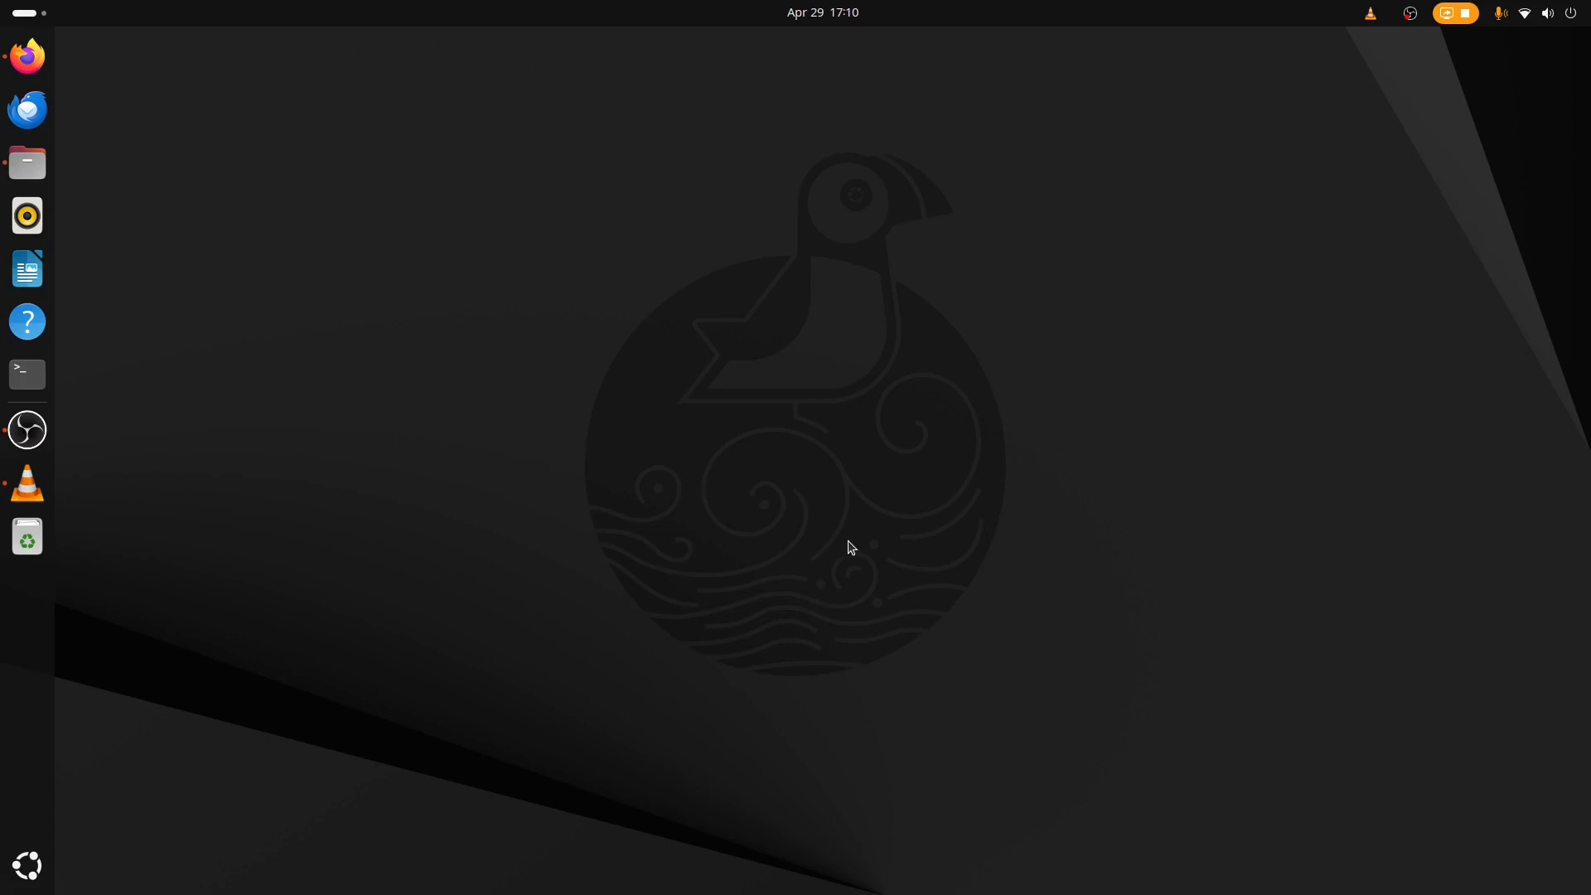
left_click(33, 864)
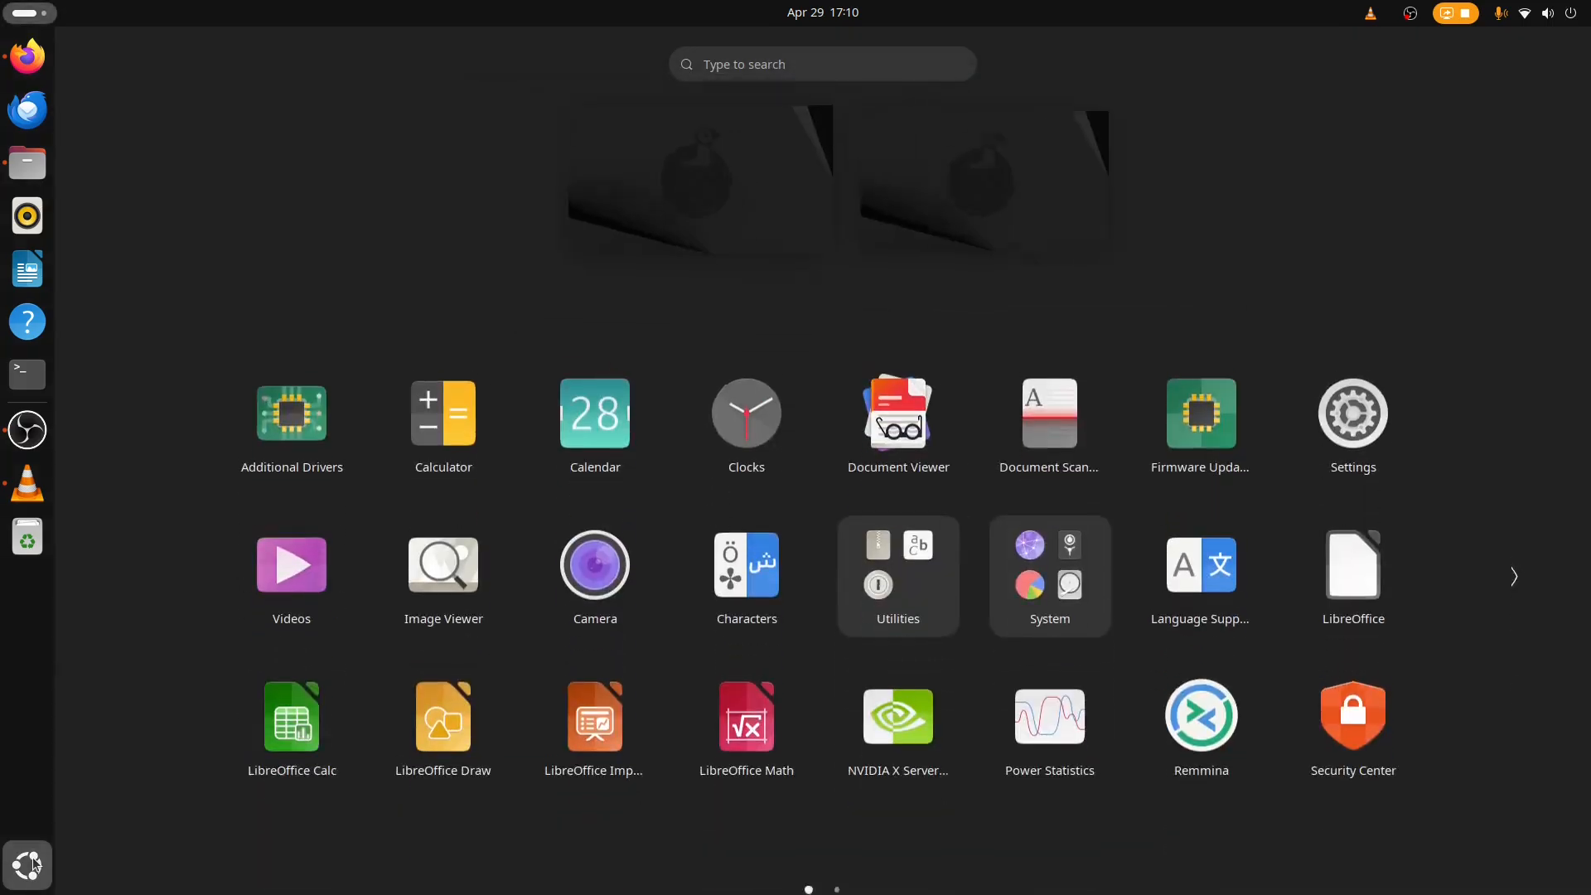
left_click(33, 864)
left_click(33, 864)
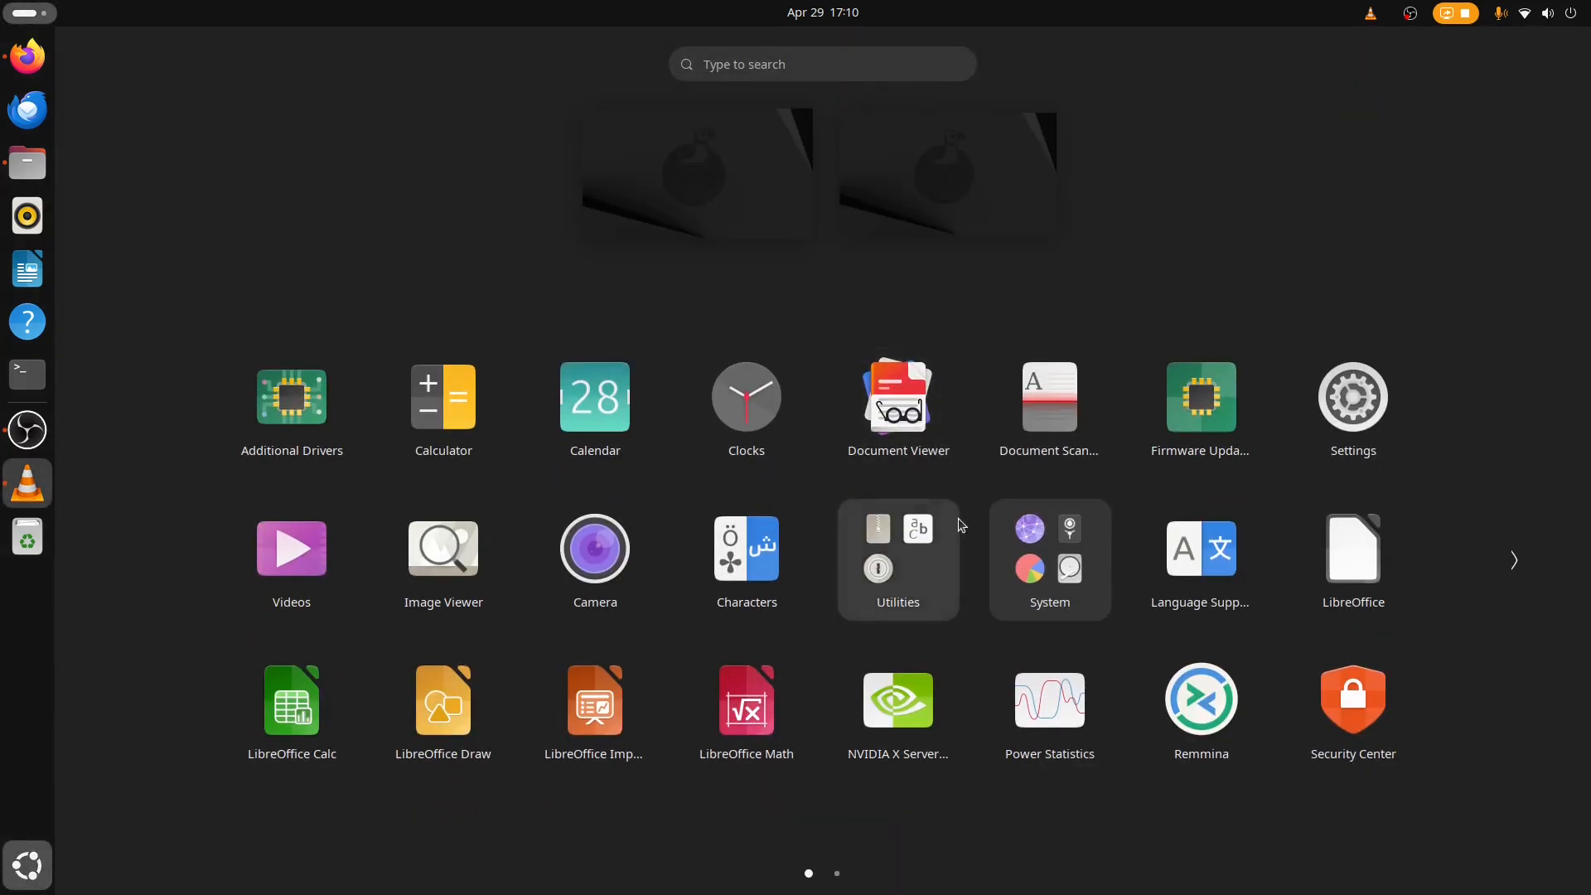
Search for GNOME Software, pin the Software app to the dash, and move its icon just below Writer.
type("gnome sof")
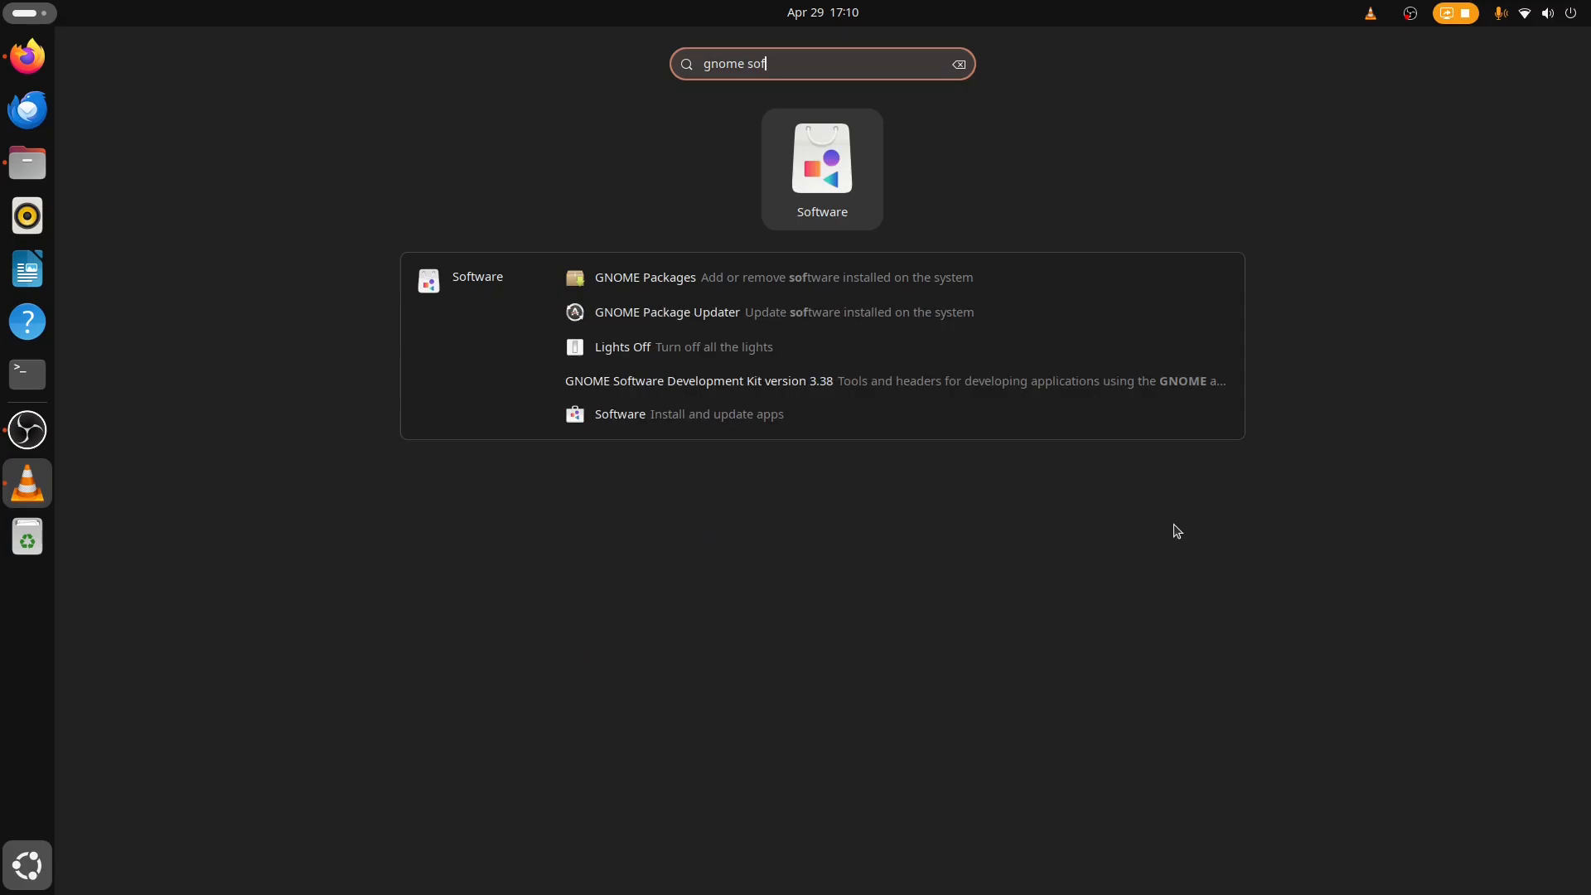
right_click(828, 170)
left_click(971, 170)
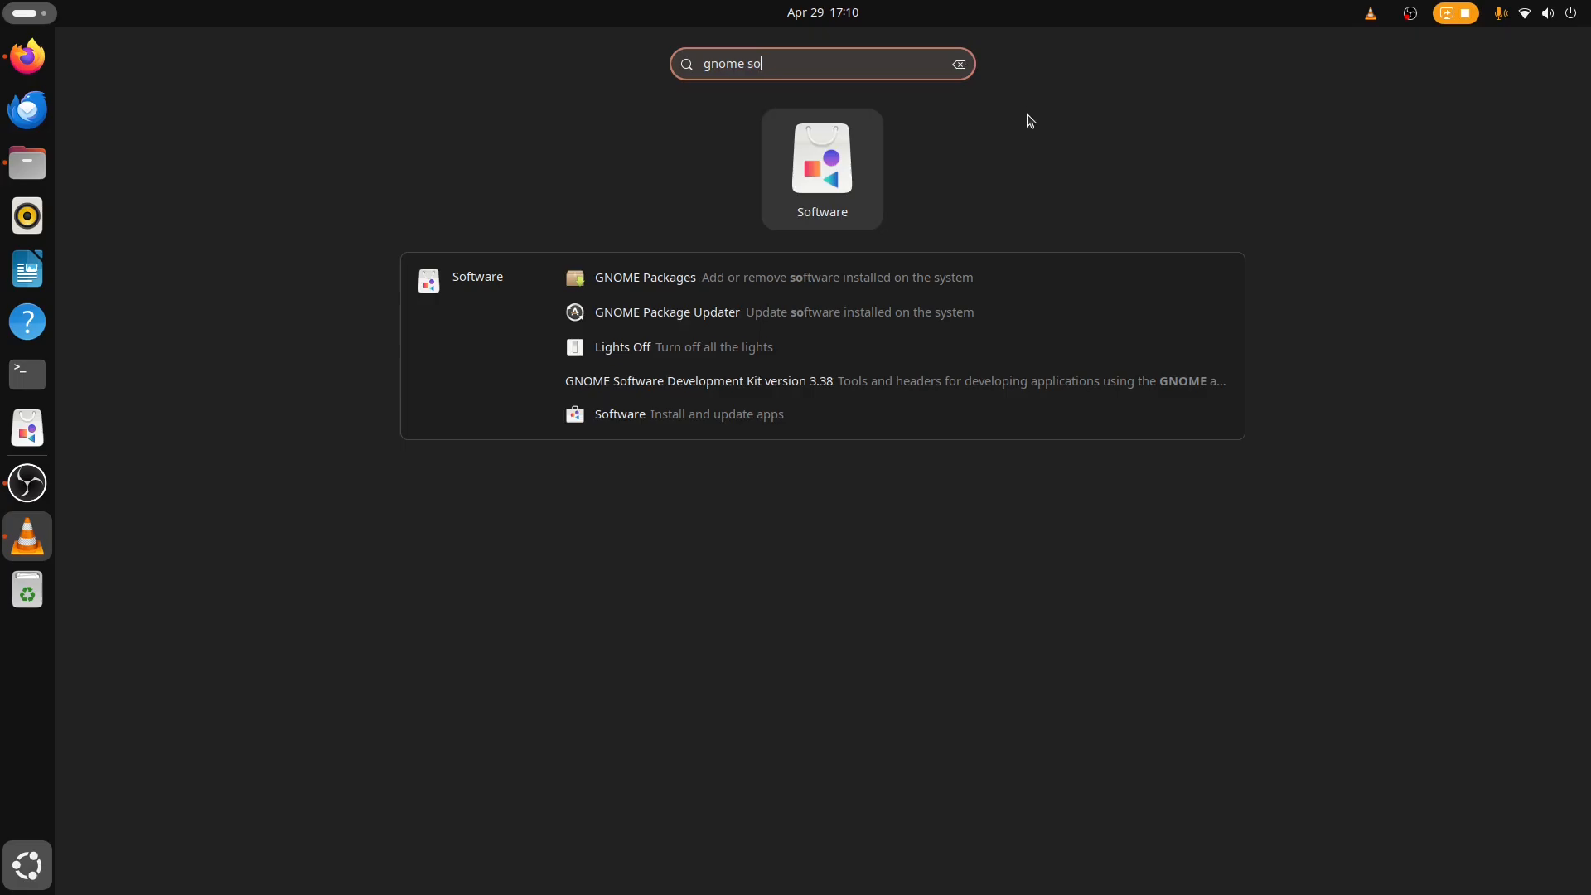
key("BackSpace")
key("BackSpace")
key("BackSpace")
key("BackSpace")
key("BackSpace")
key("BackSpace")
key("BackSpace")
key("BackSpace")
key("BackSpace")
left_click_drag(21, 430, 31, 319)
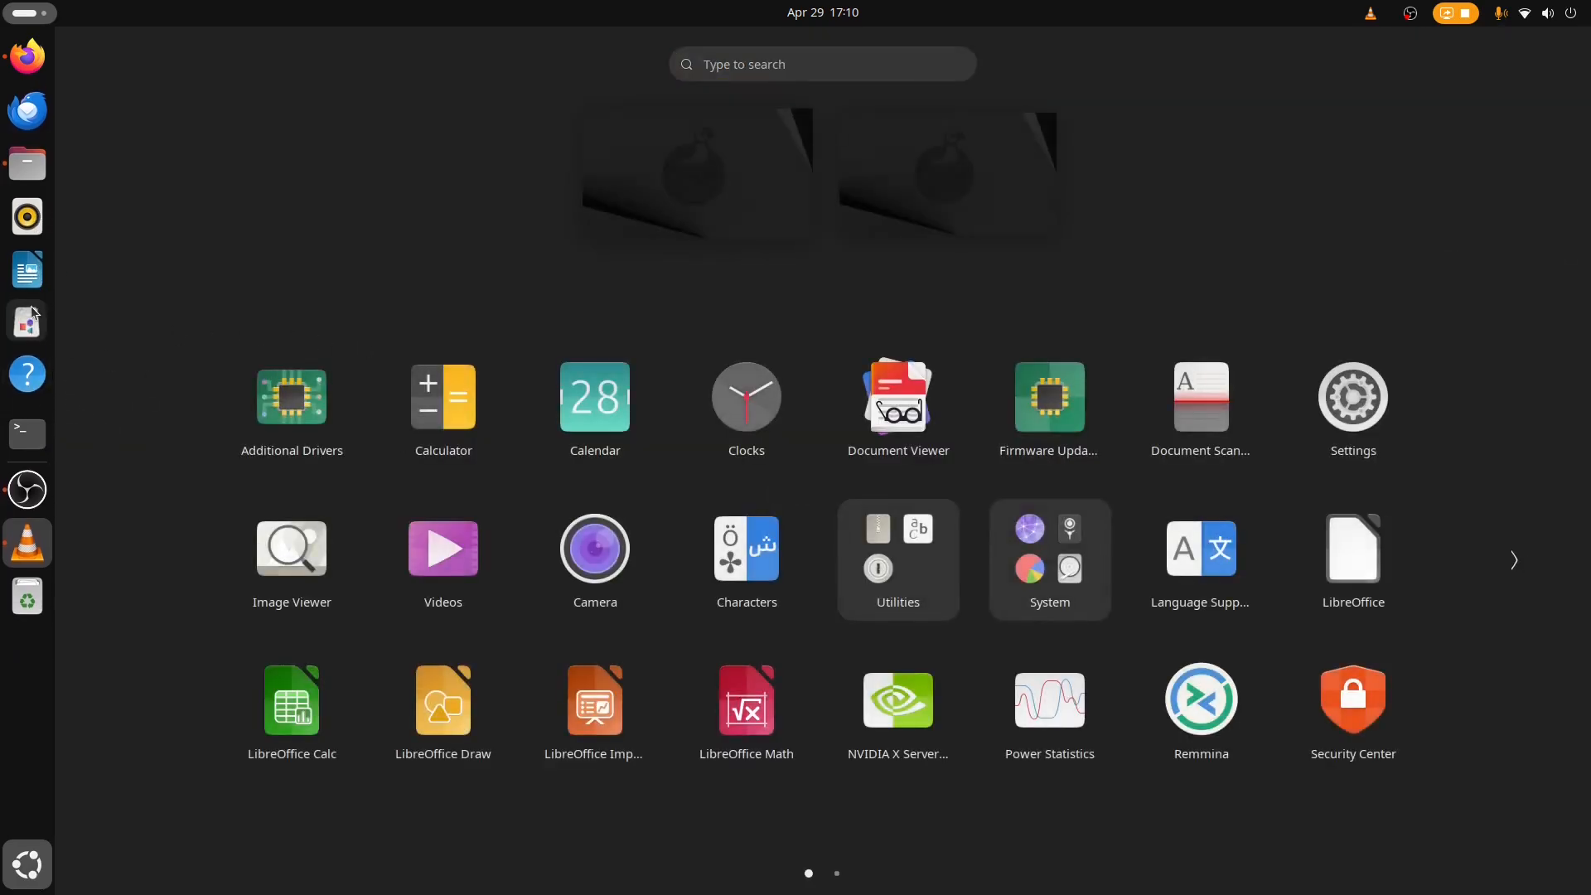
Open the Software app and browse its Explore and Updates pages, including the System Updates details.
left_click(27, 321)
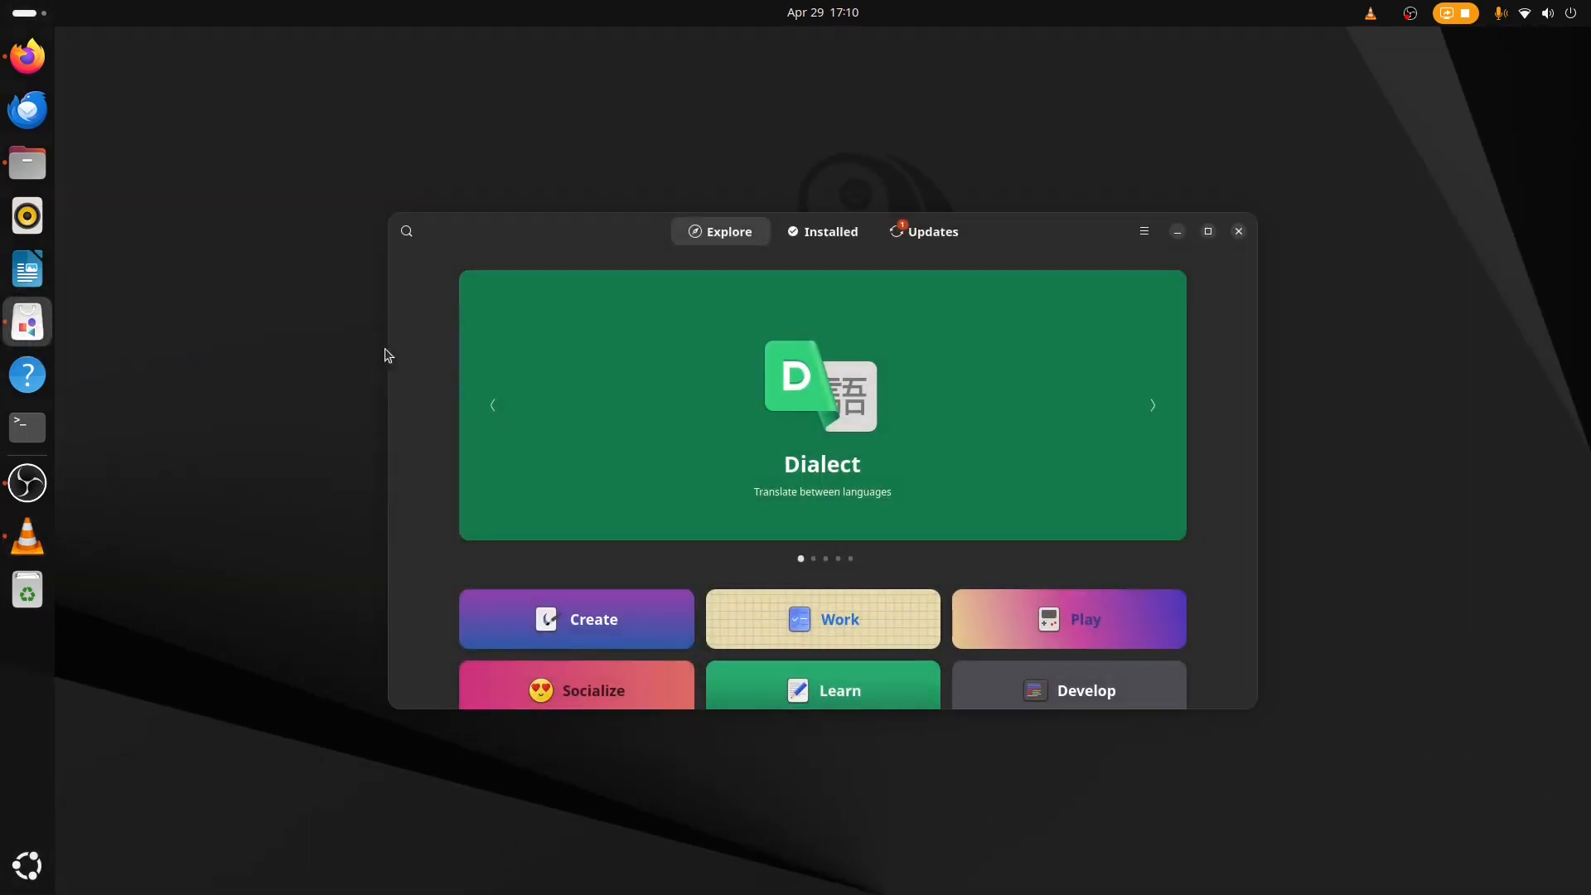
scroll(1028, 431, "down", 5)
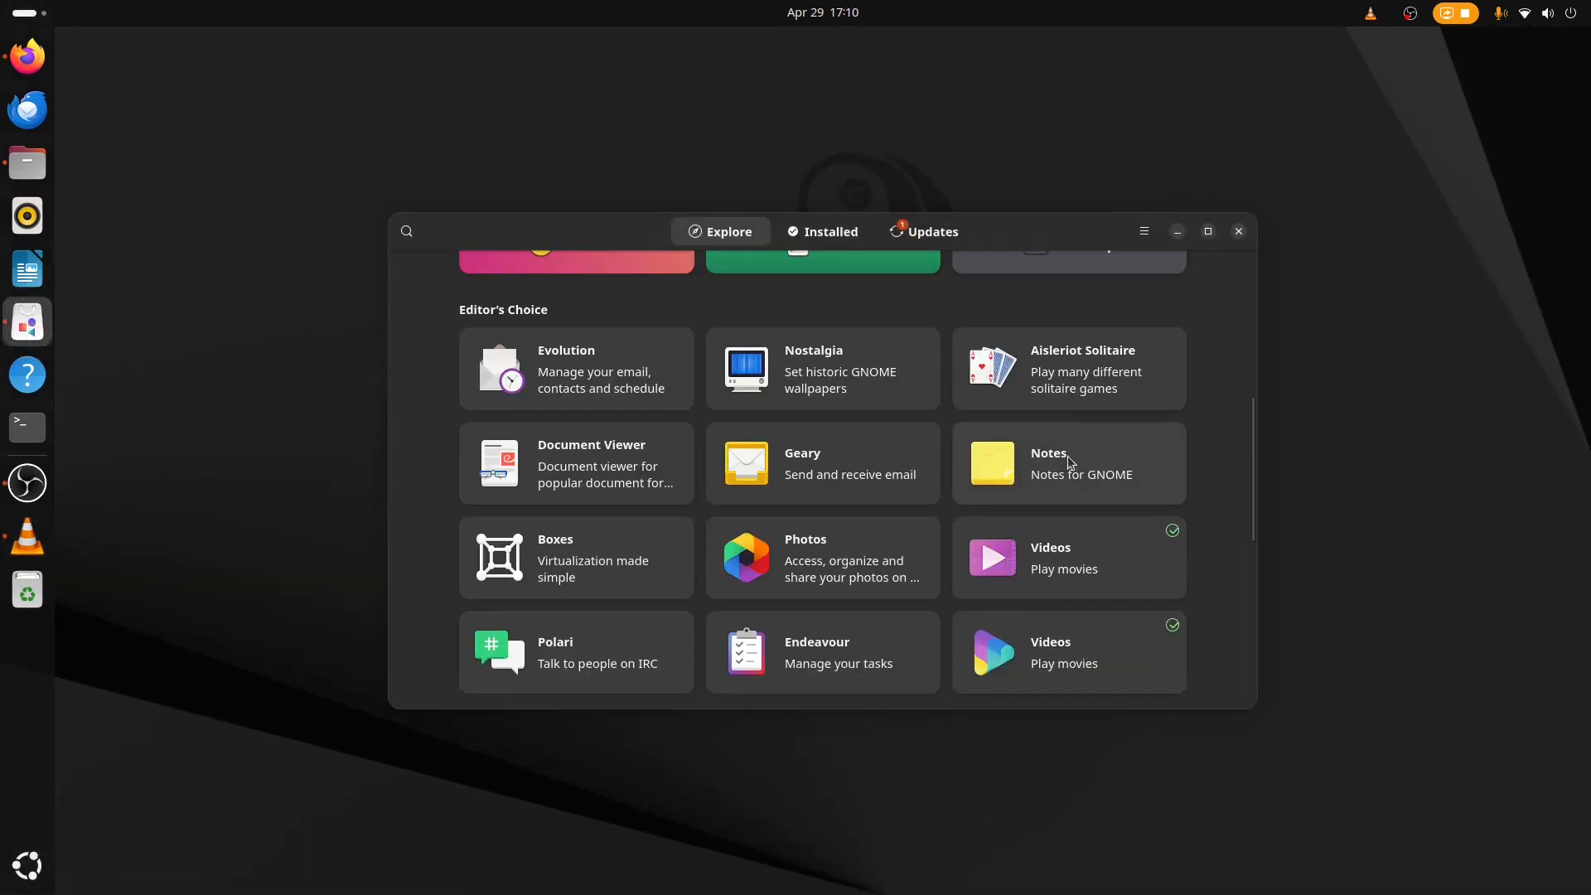
scroll(1011, 472, "up", 6)
left_click(926, 236)
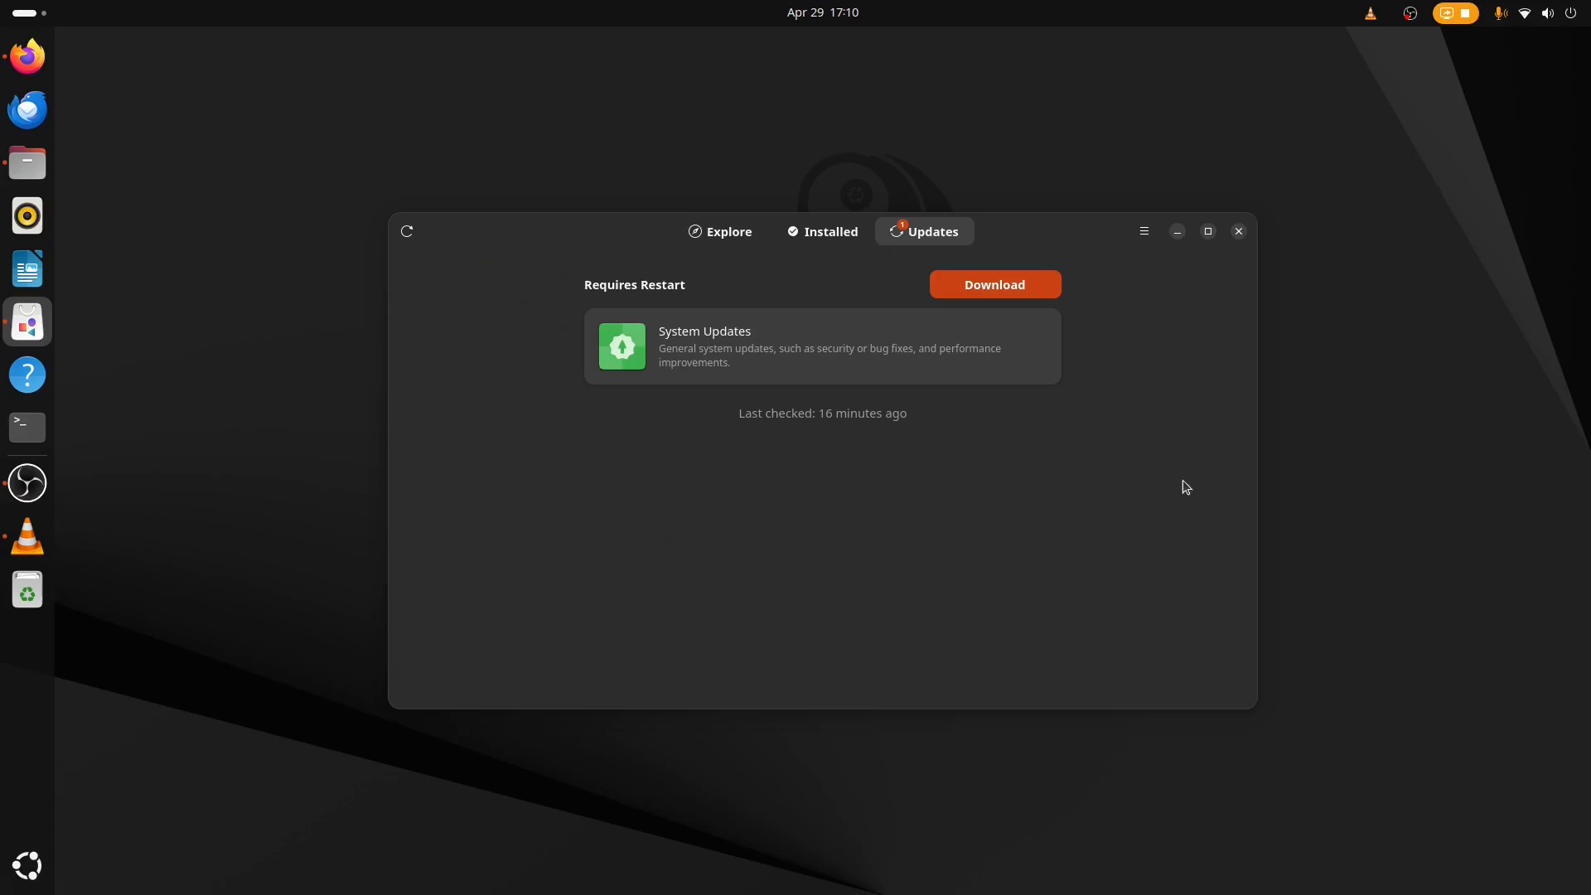
left_click(721, 235)
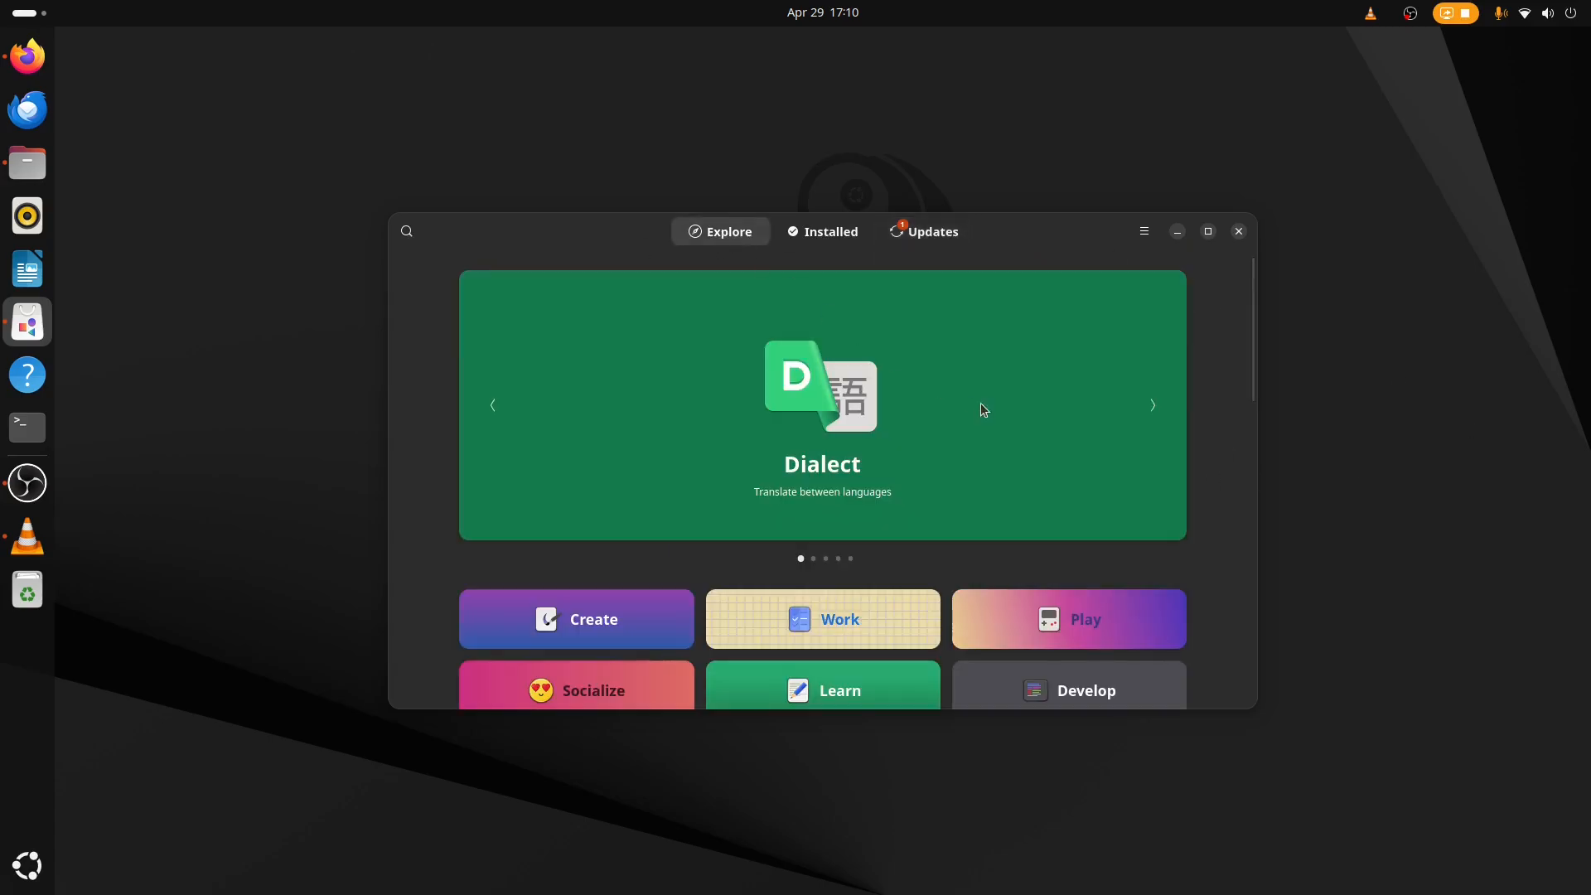
left_click(924, 233)
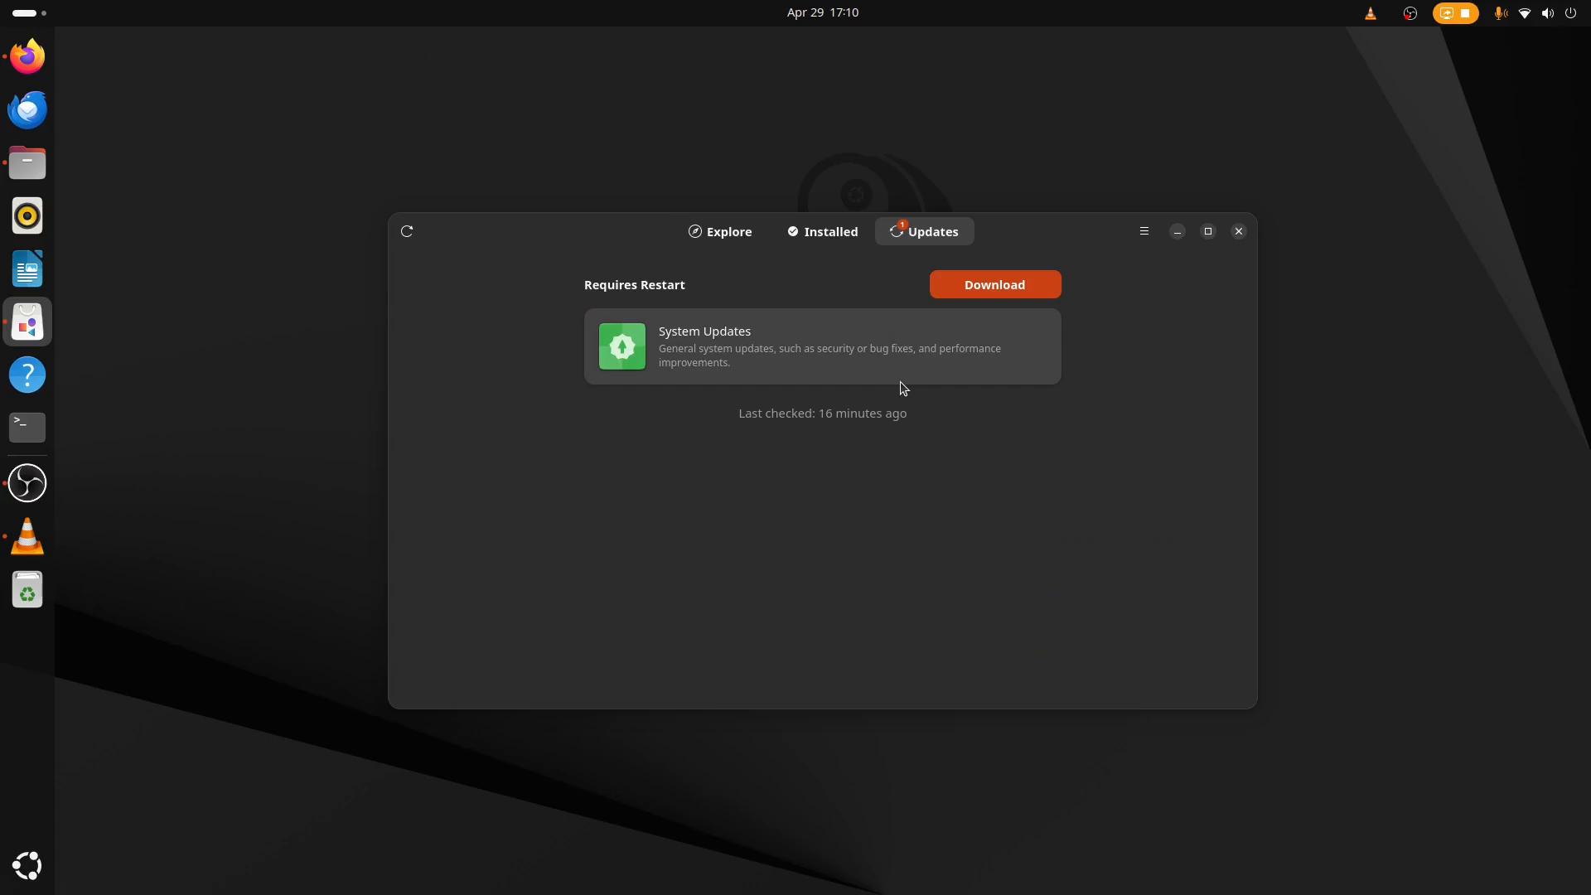
left_click(764, 366)
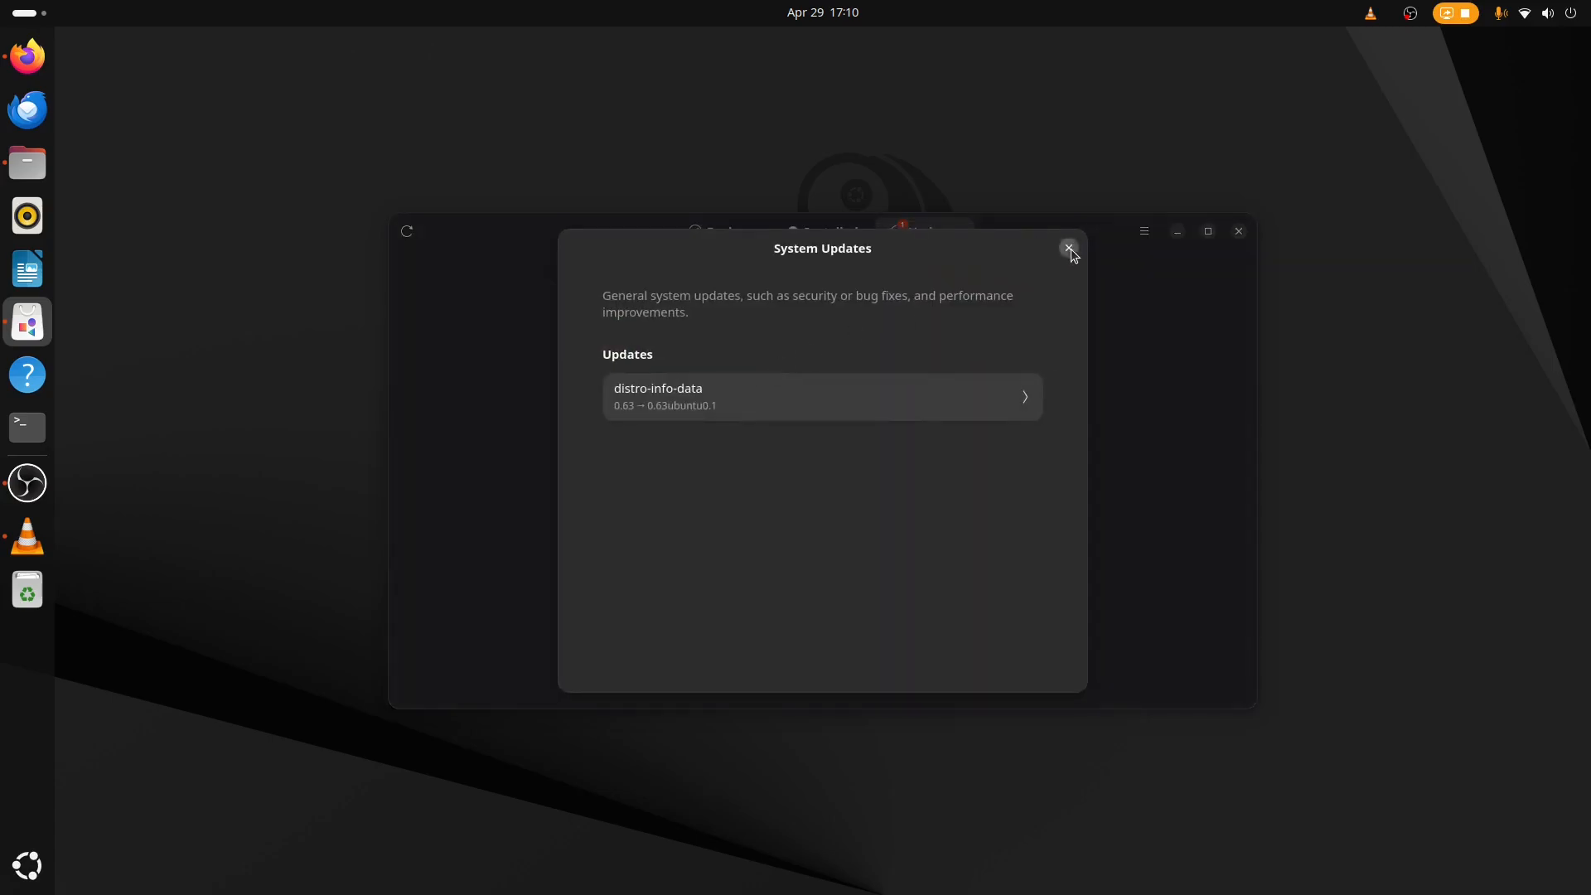
left_click(1069, 249)
Search the store for OBS and examine the sources offered for OBS Studio.
left_click(28, 865)
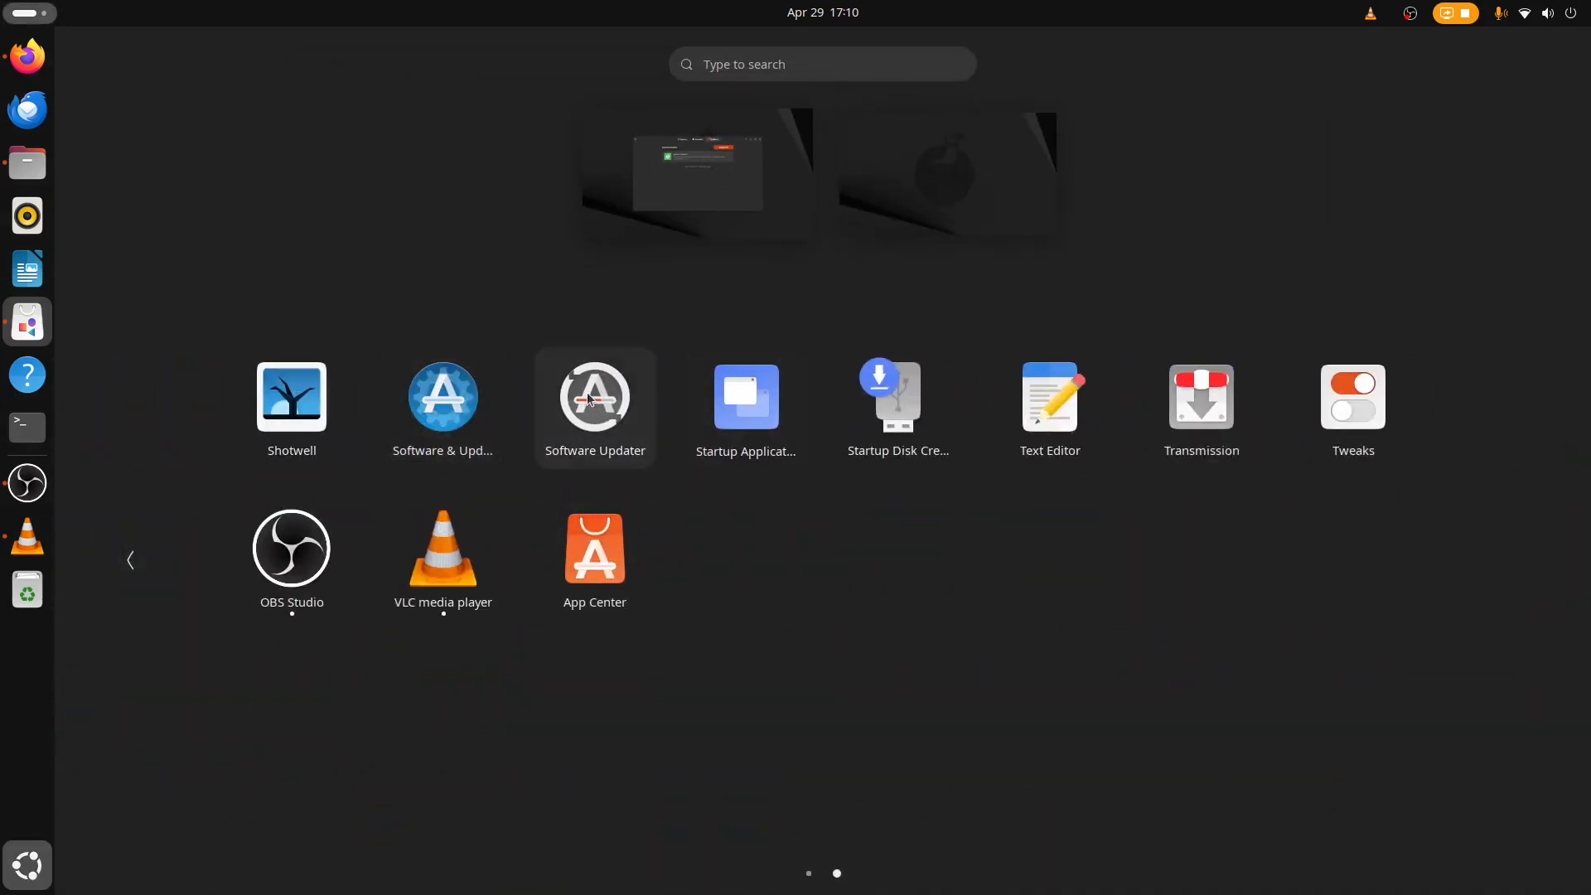
left_click(27, 865)
left_click(727, 300)
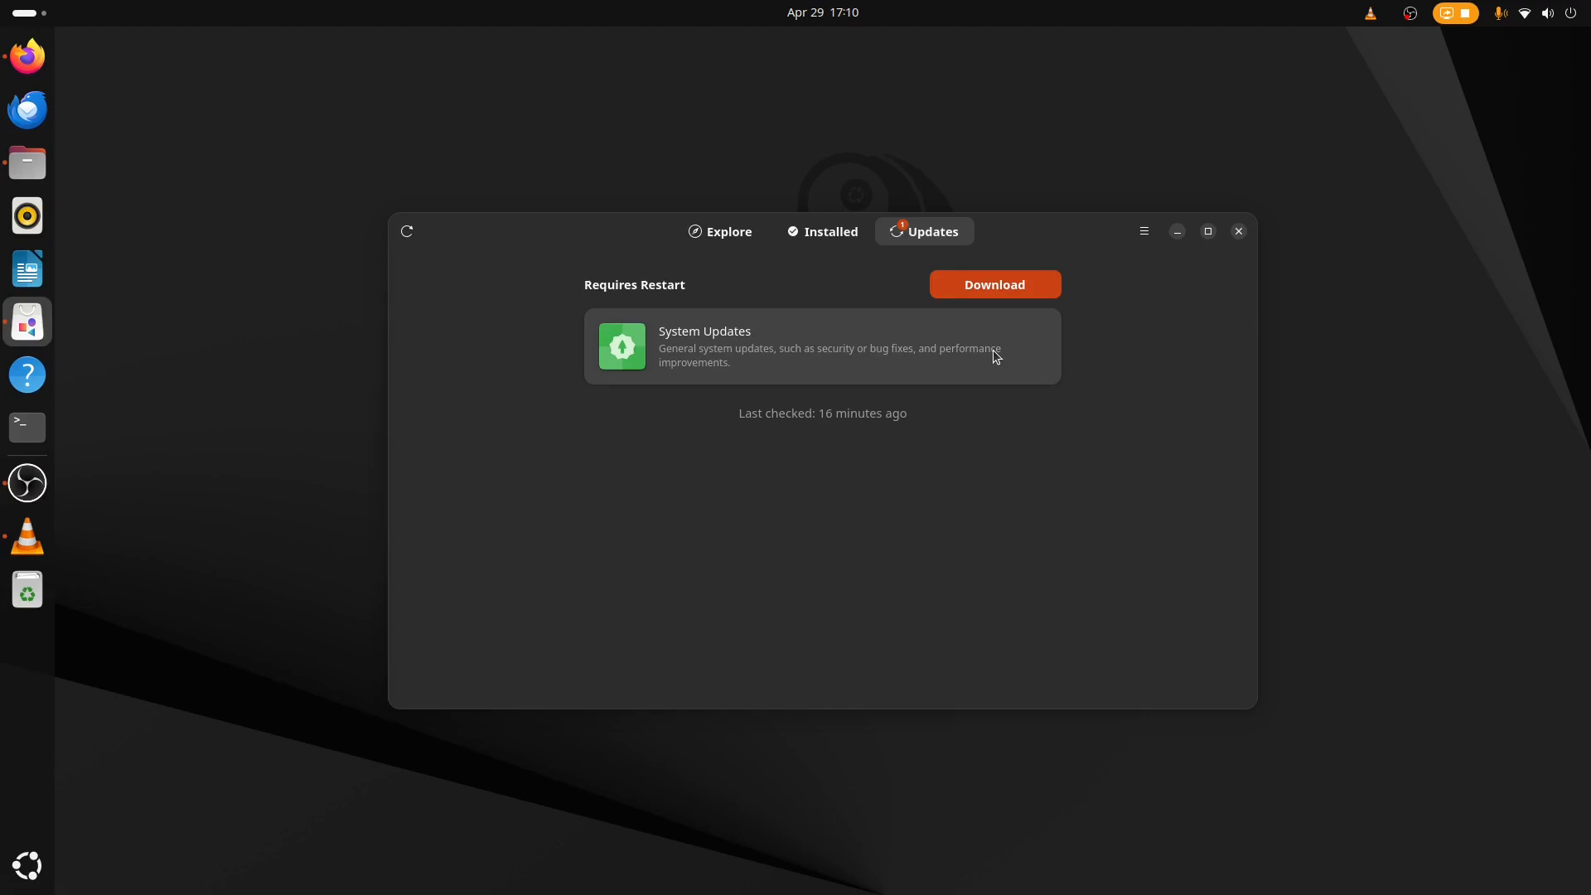
left_click(734, 235)
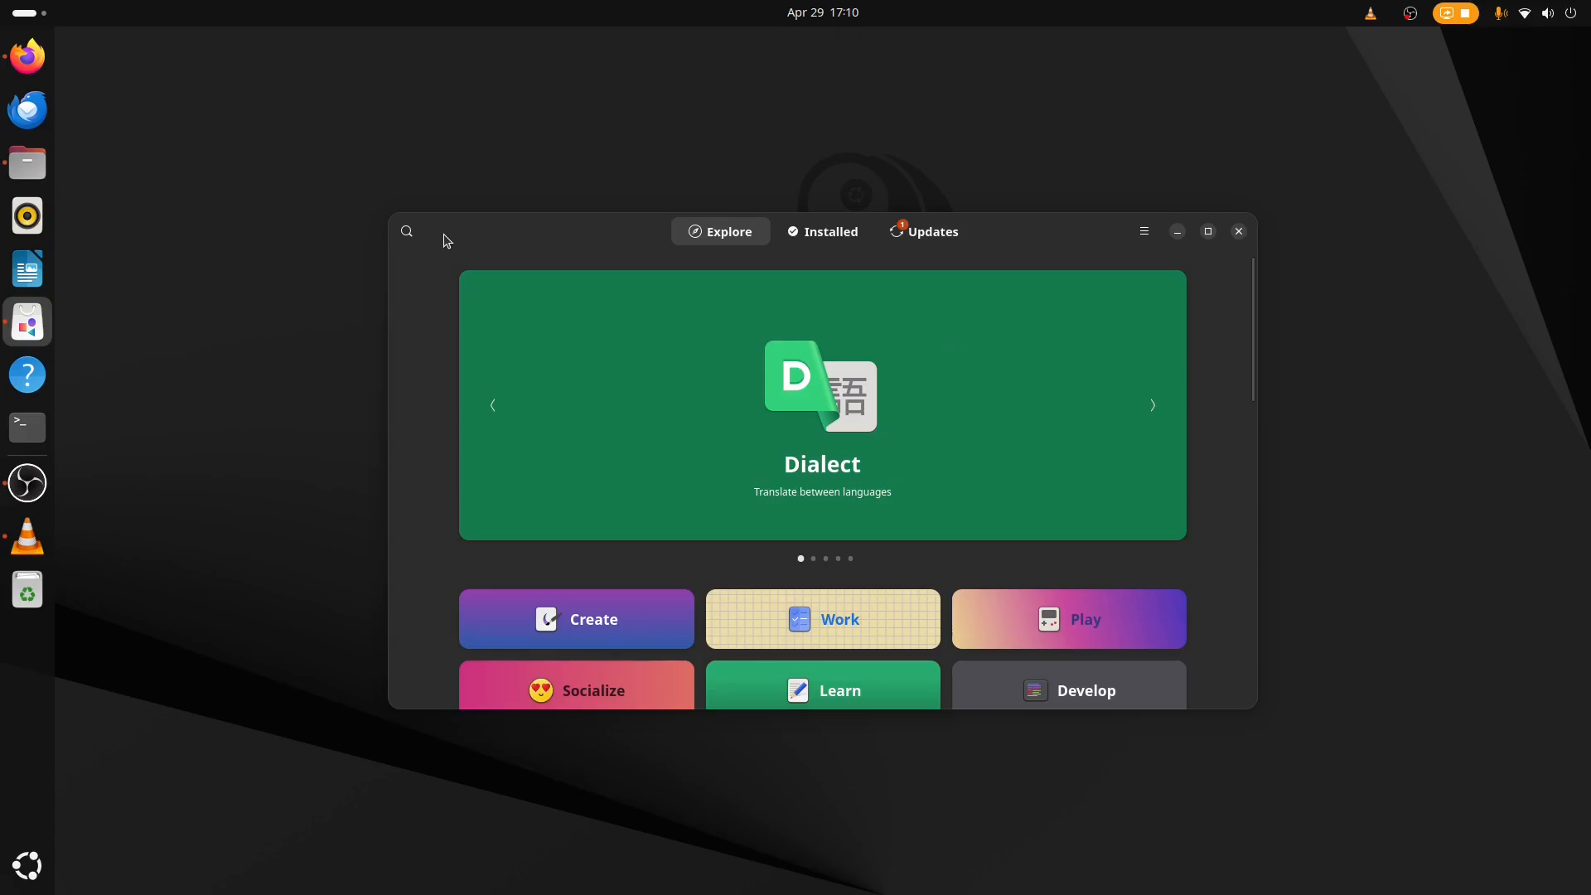
type("obs")
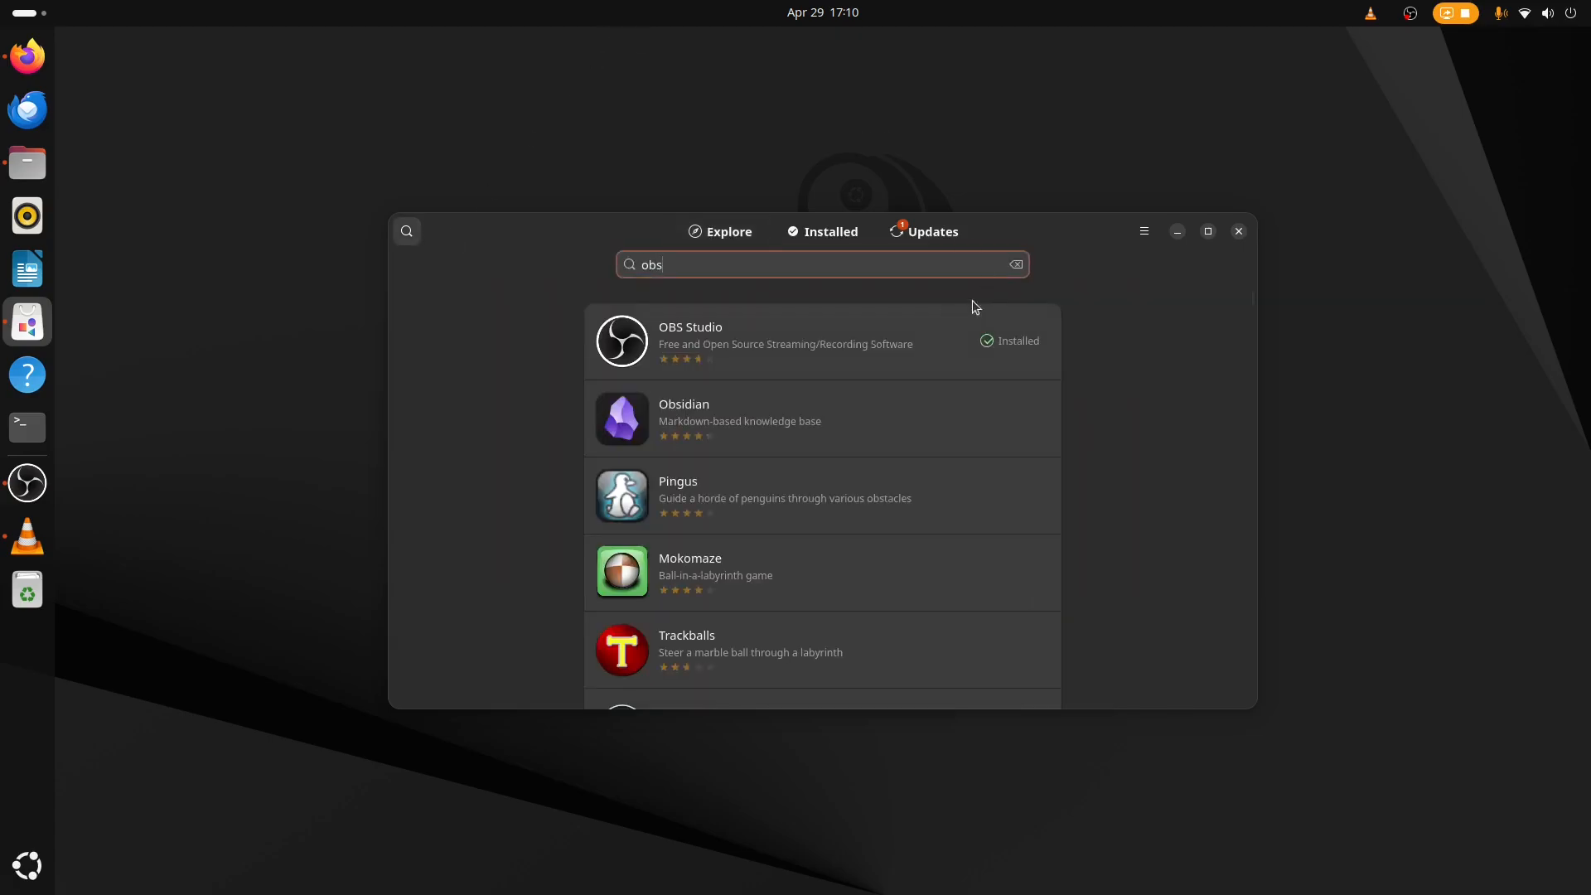
left_click(889, 344)
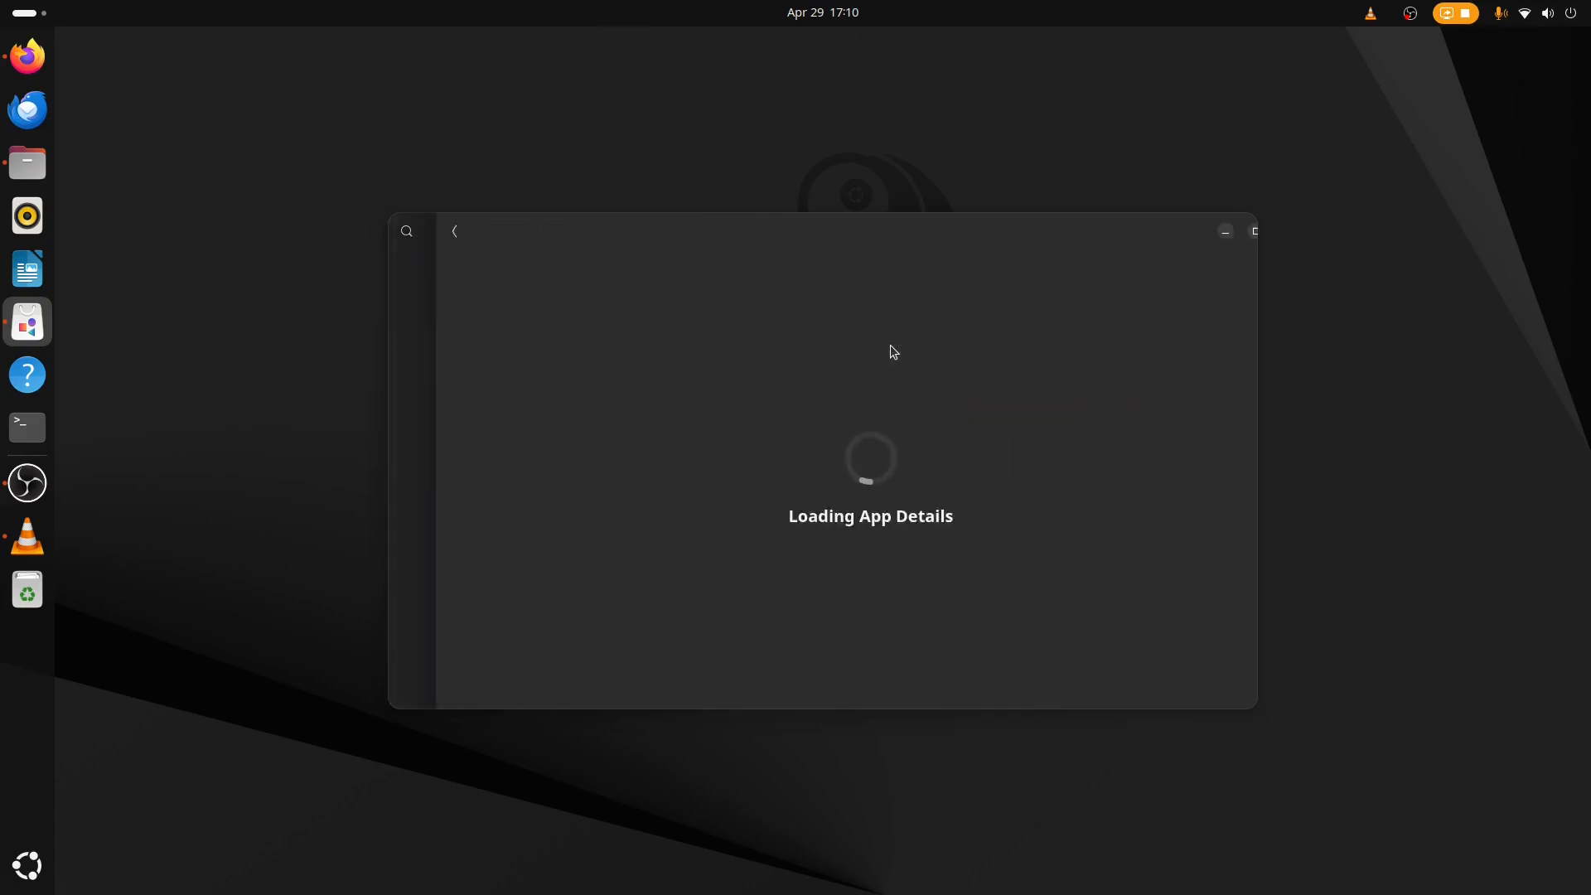
left_click(1114, 345)
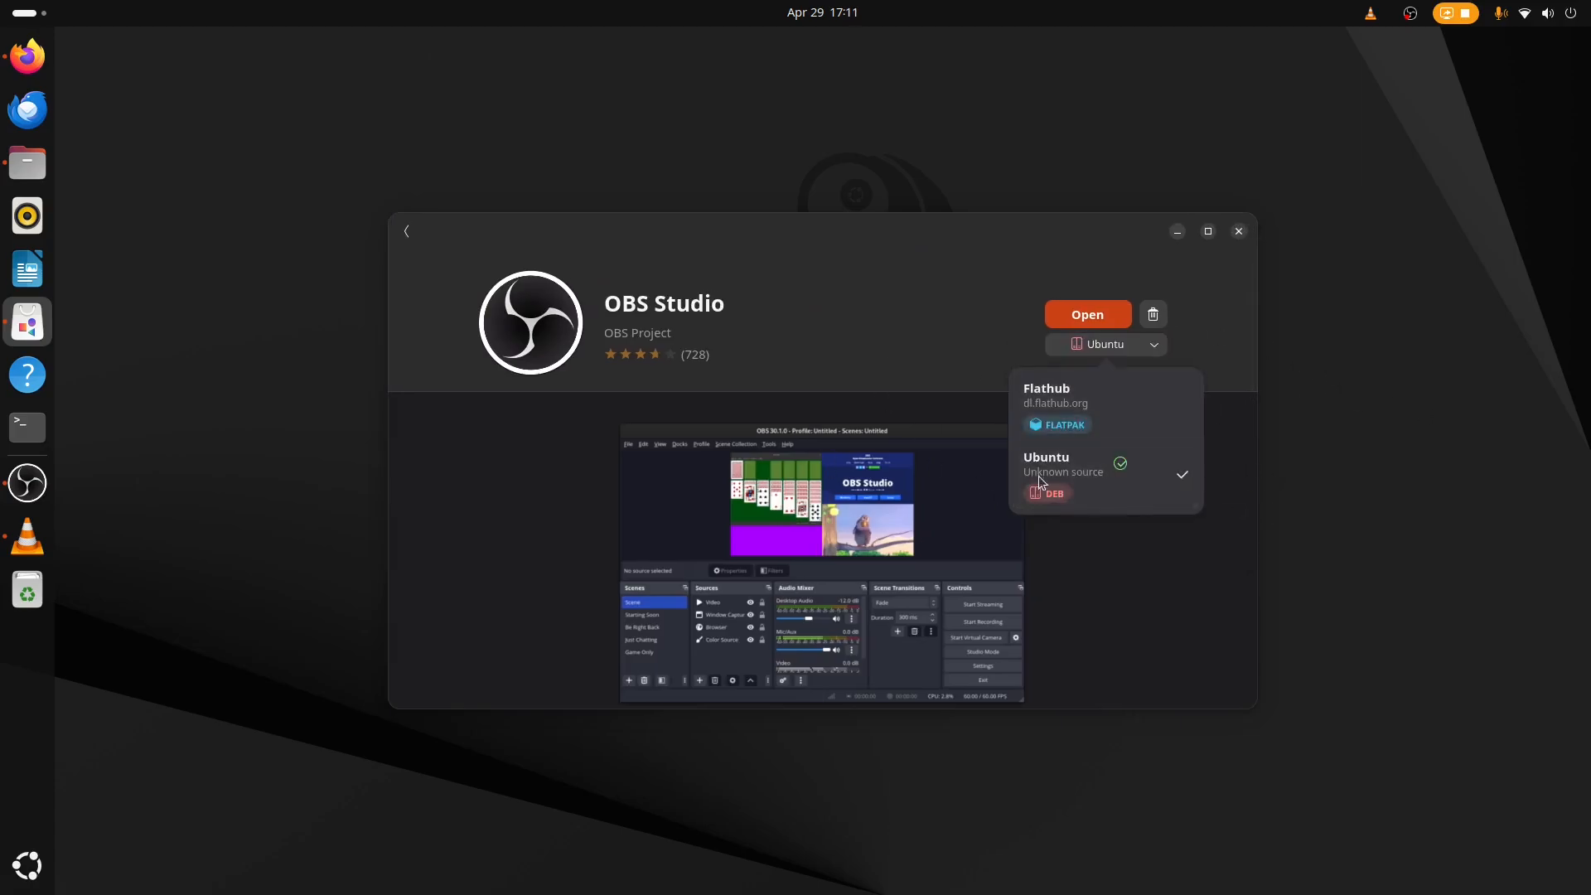
left_click(804, 347)
left_click(1119, 354)
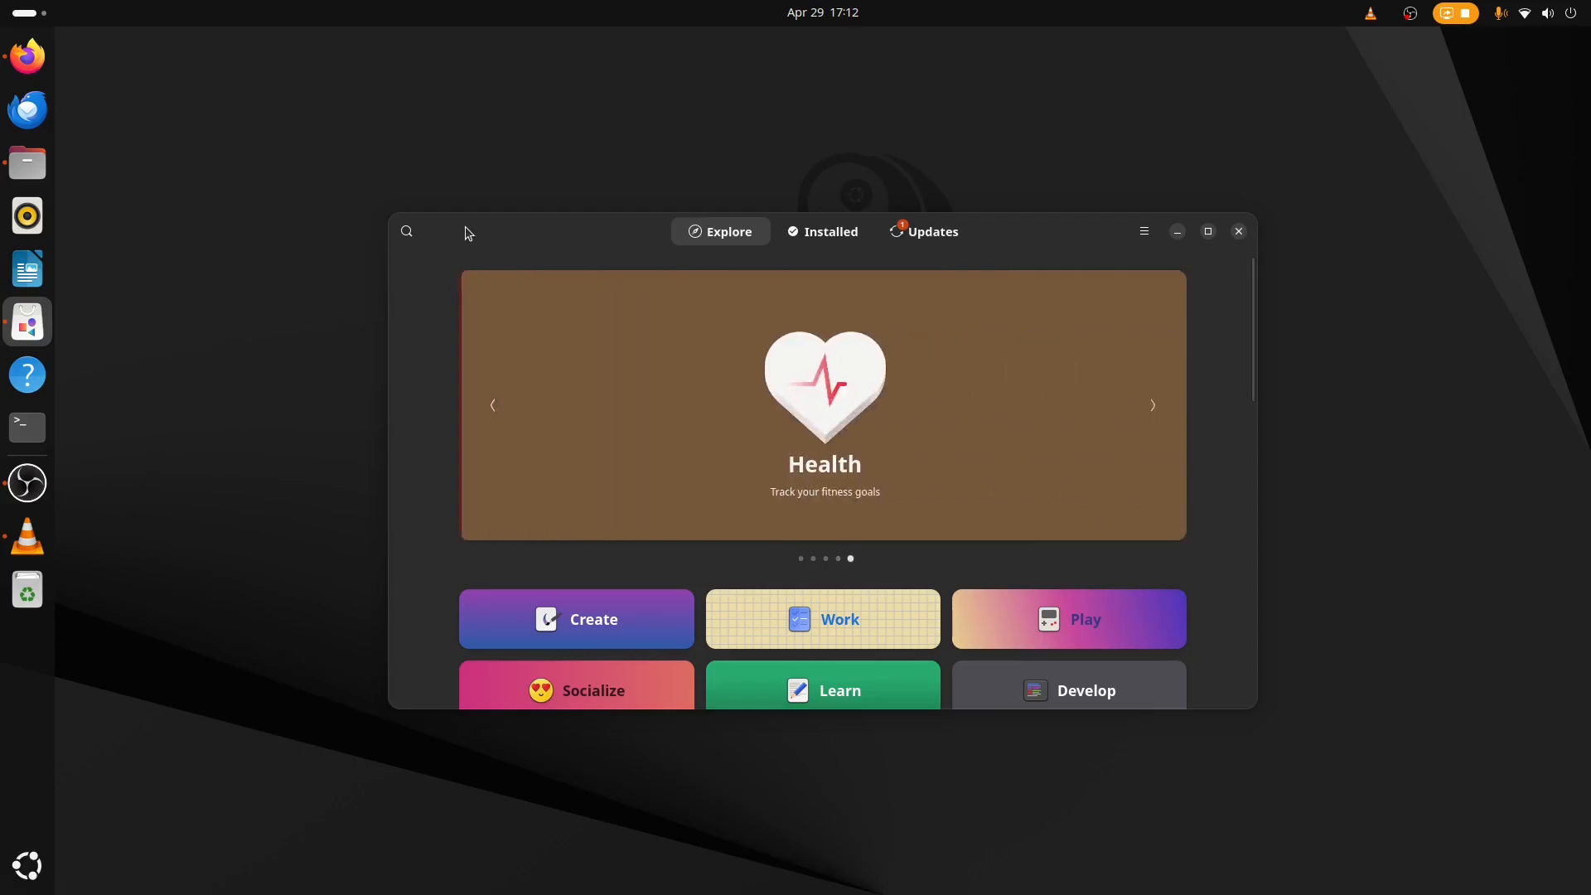
Search for Steam, select the Ubuntu source, install it and enter the account password to authenticate.
type("steam")
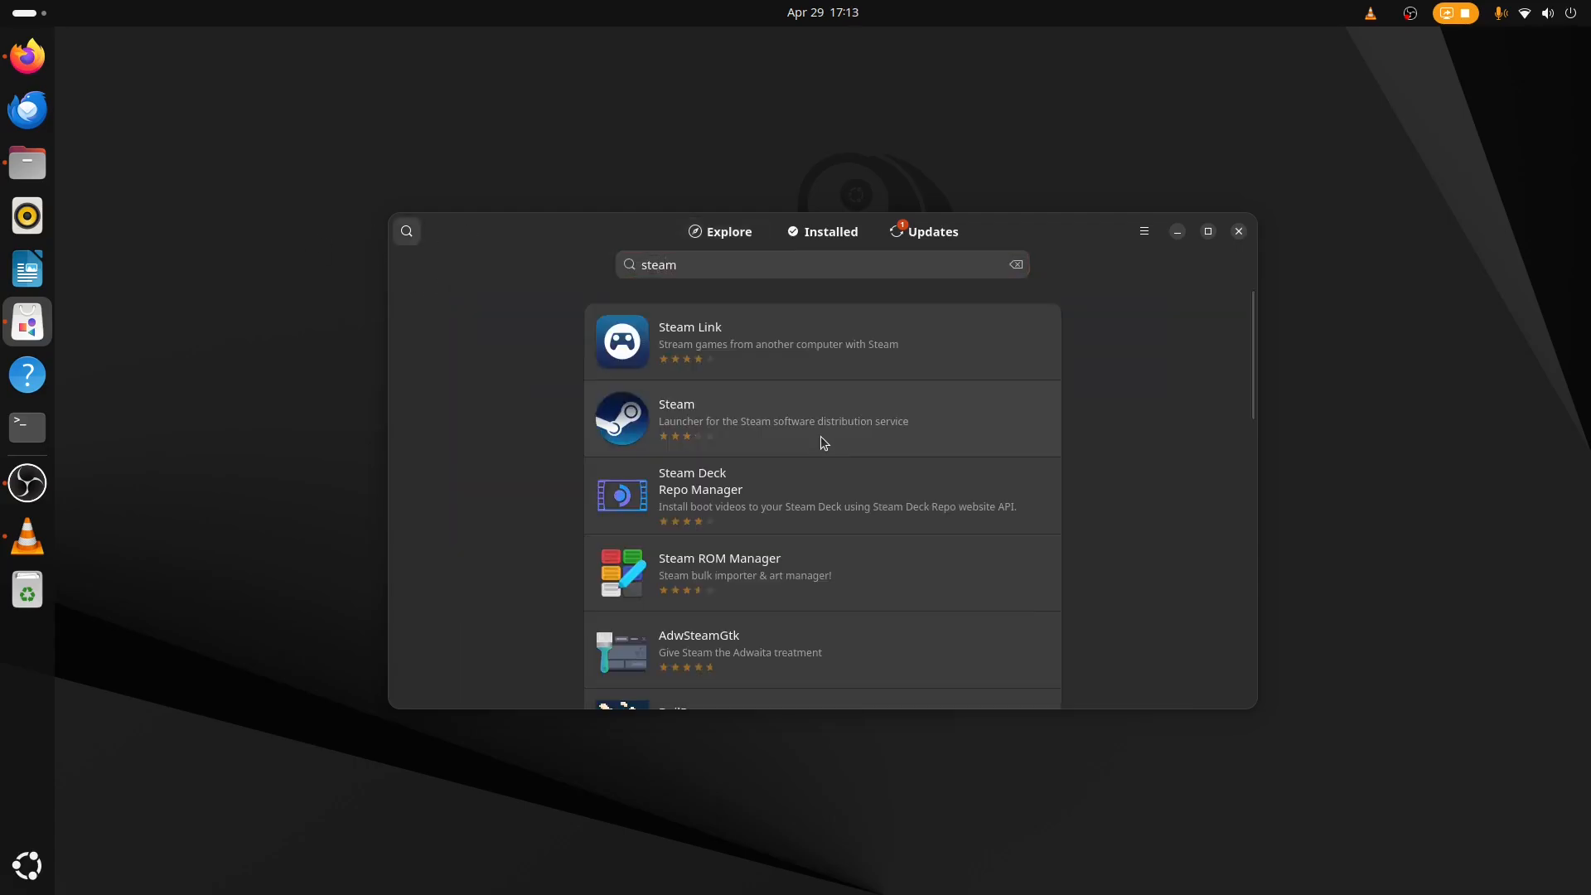
left_click(823, 441)
left_click(1160, 343)
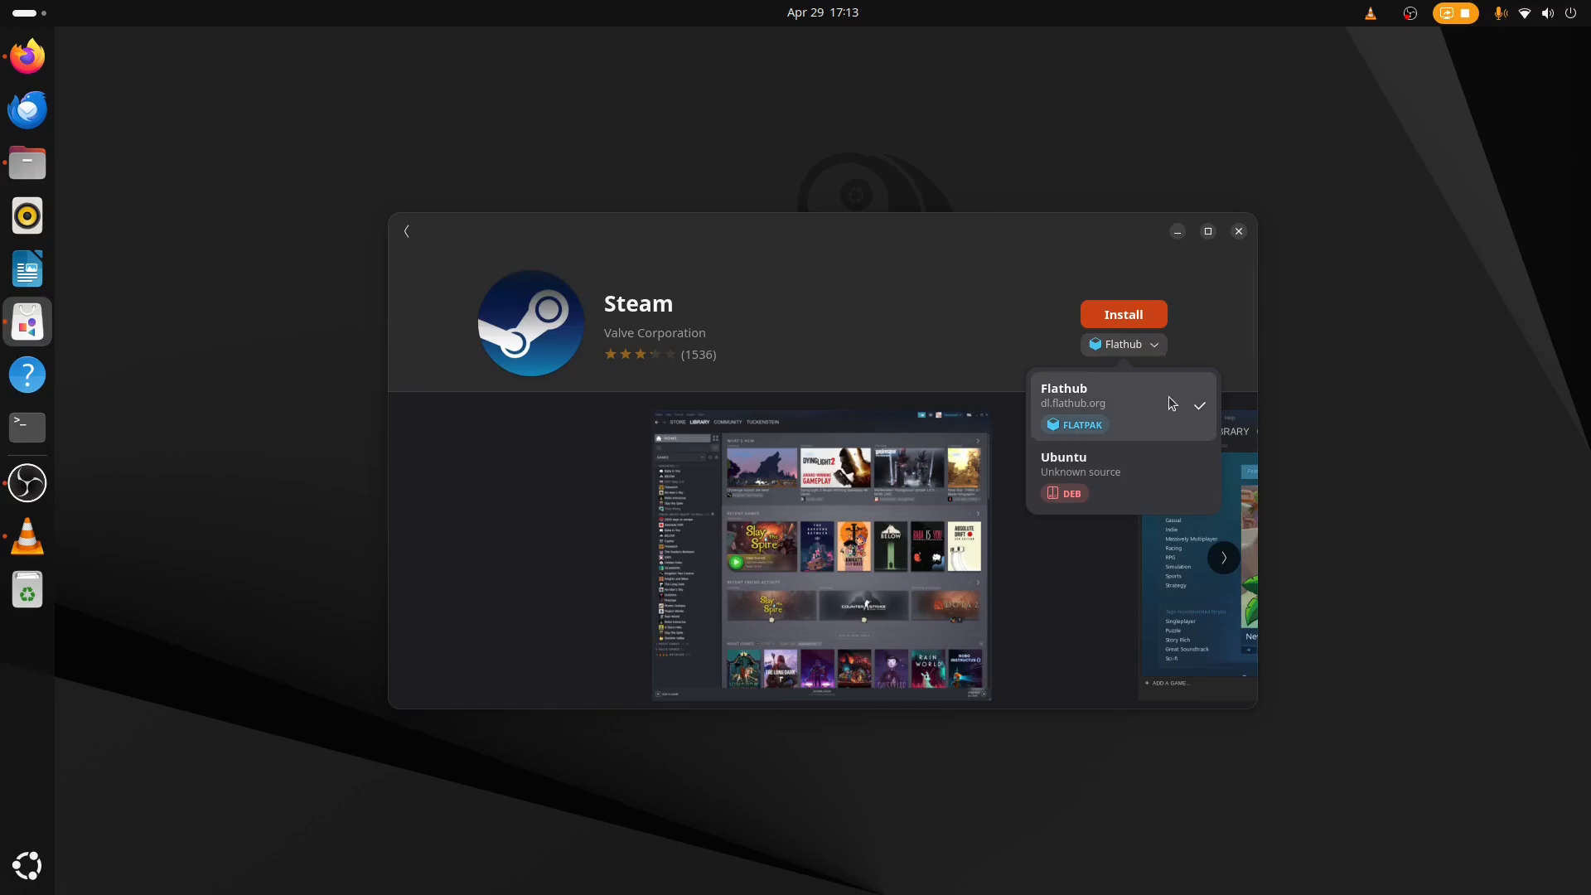
left_click(1092, 482)
left_click(1126, 323)
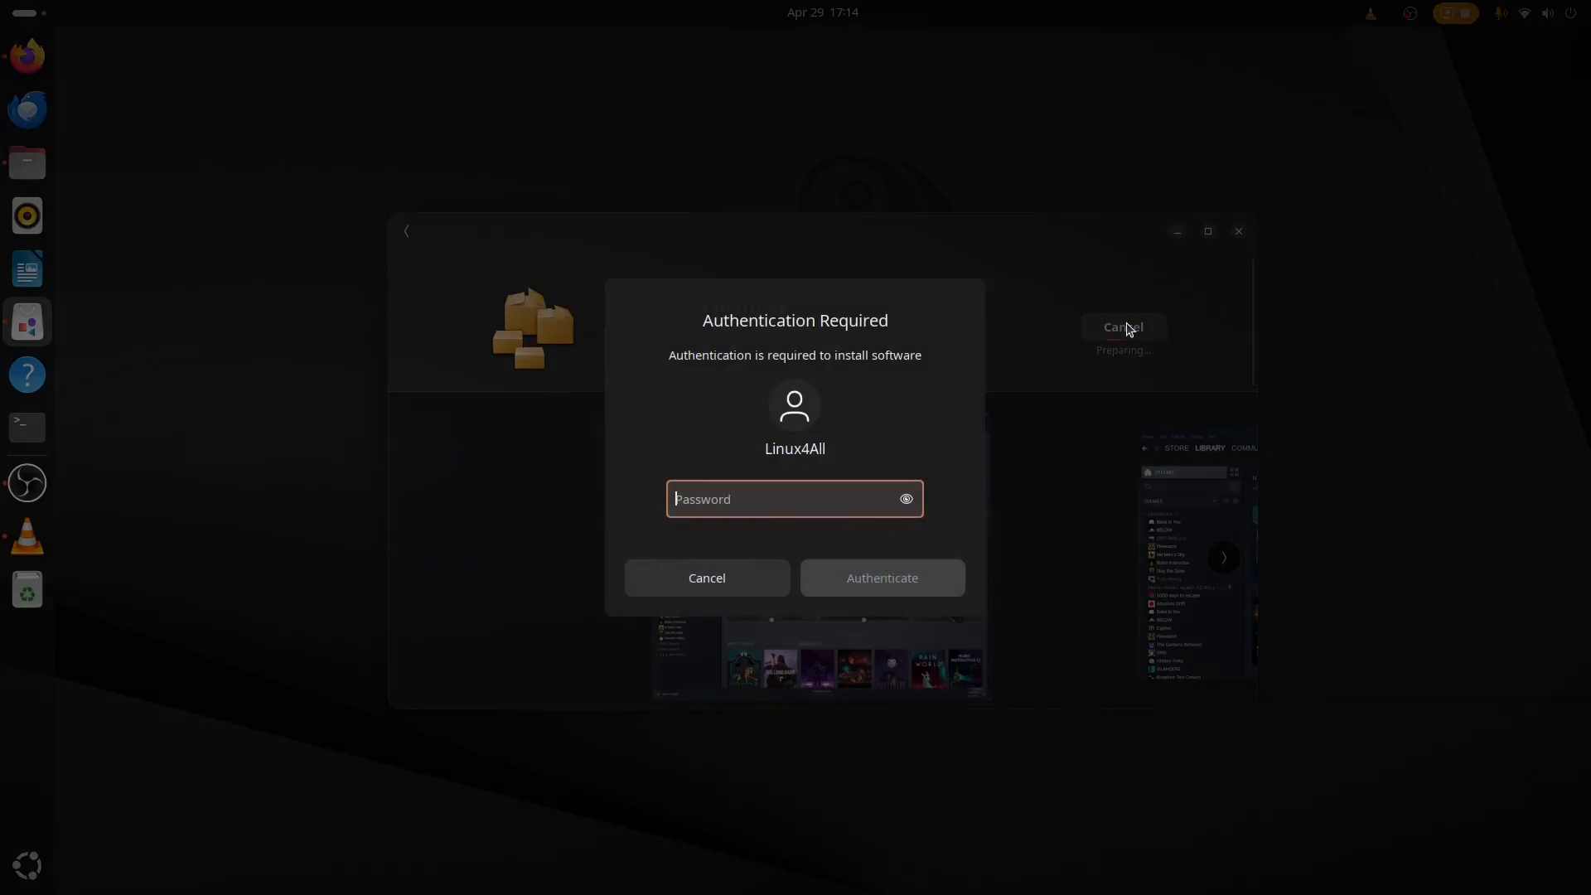
type("••••")
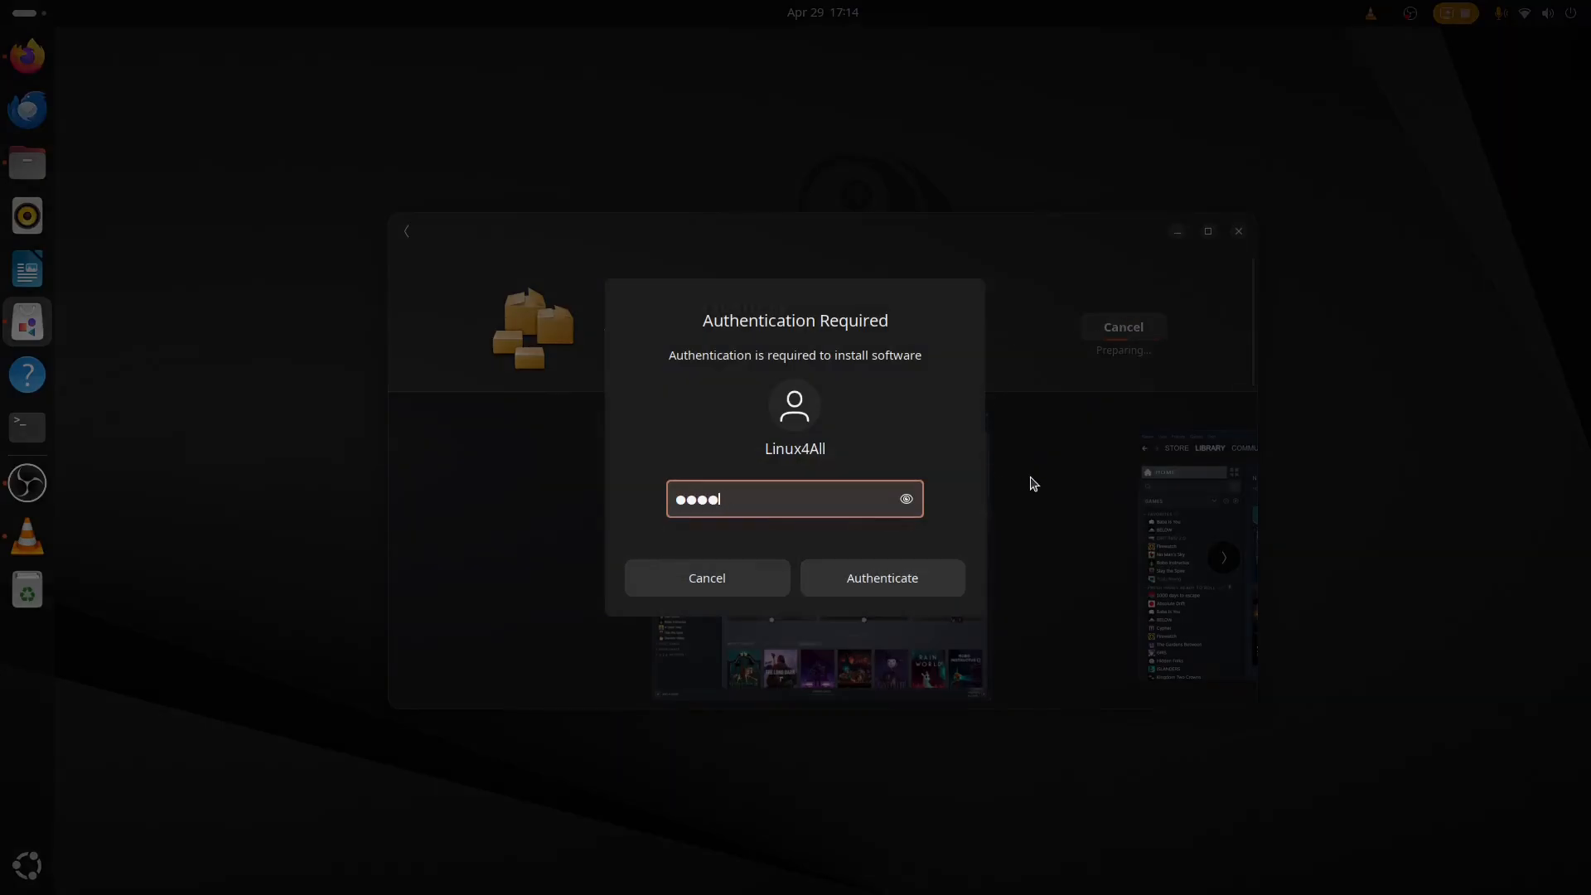
key("Return")
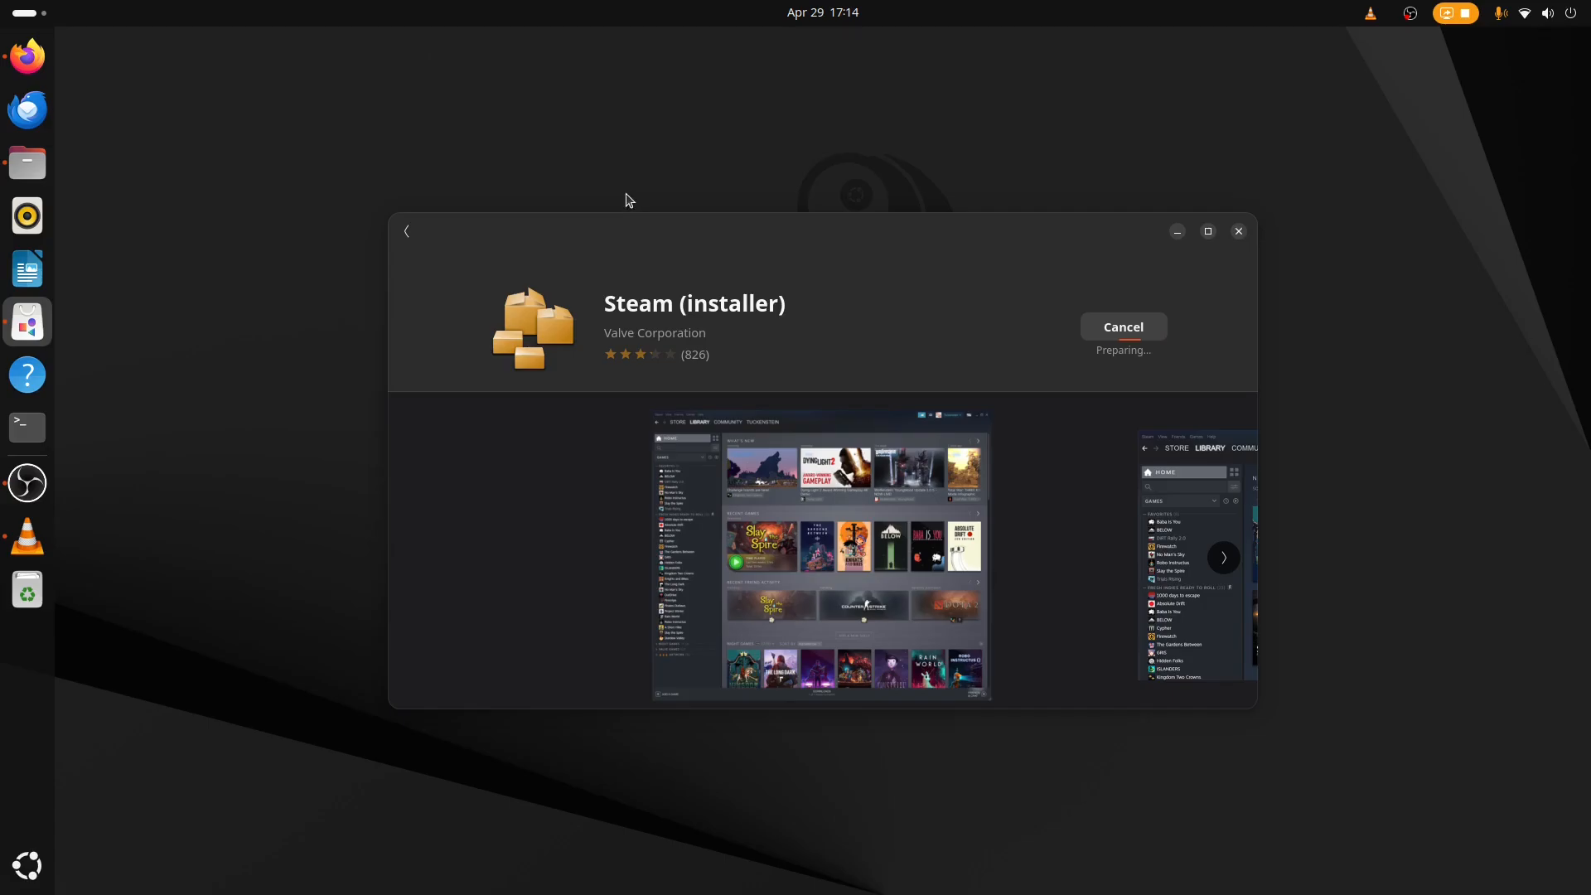
Continue past the 32-bit Nvidia driver notice in the Steam installer configuration.
key("super+a")
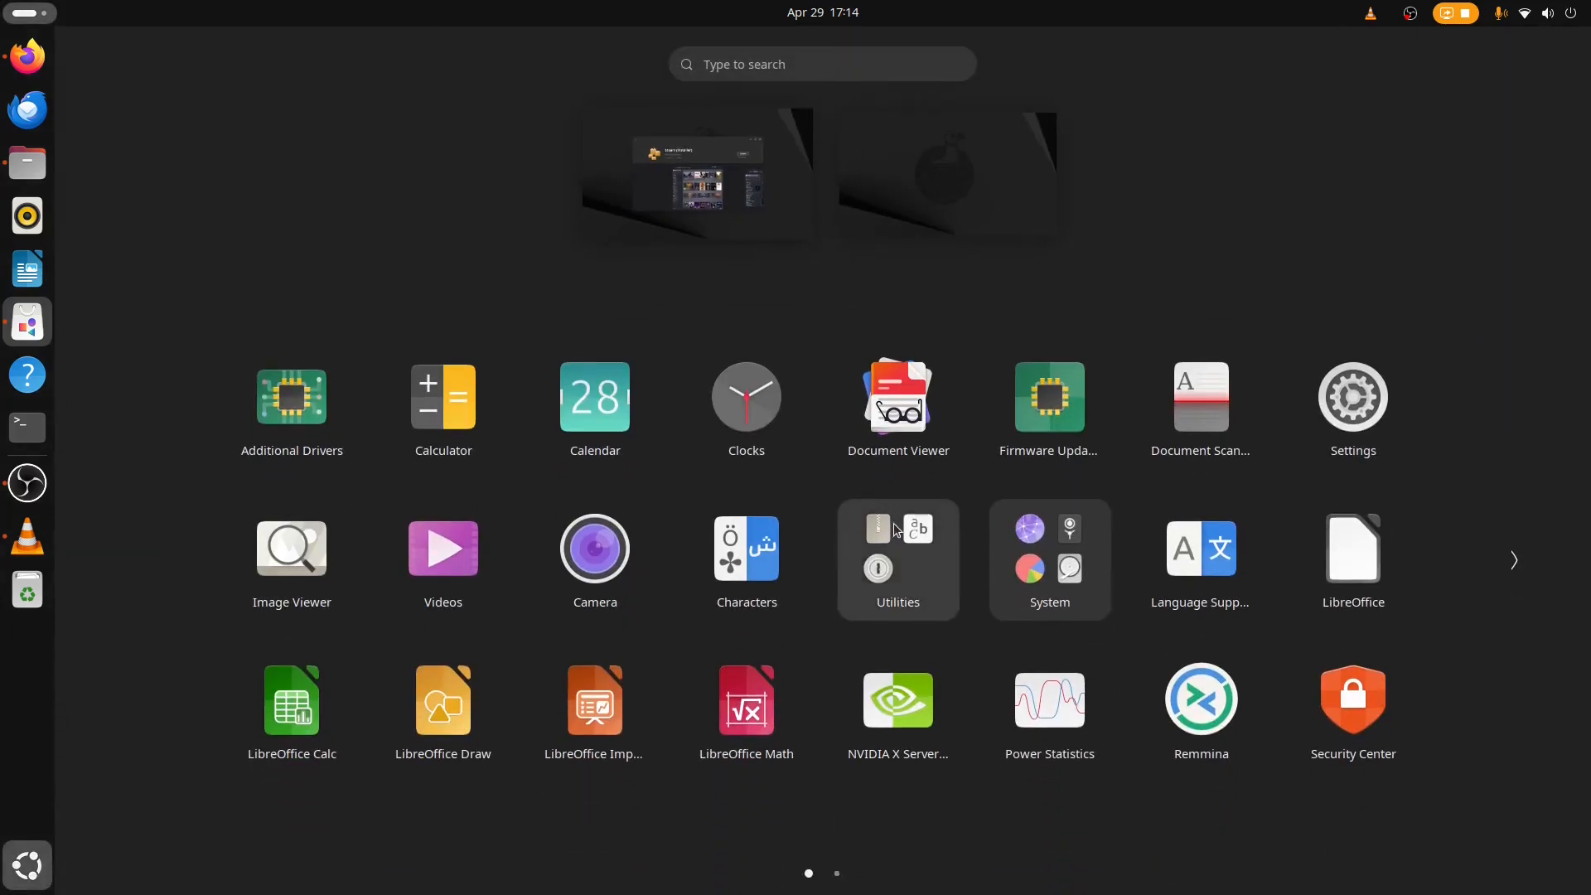
left_click(31, 853)
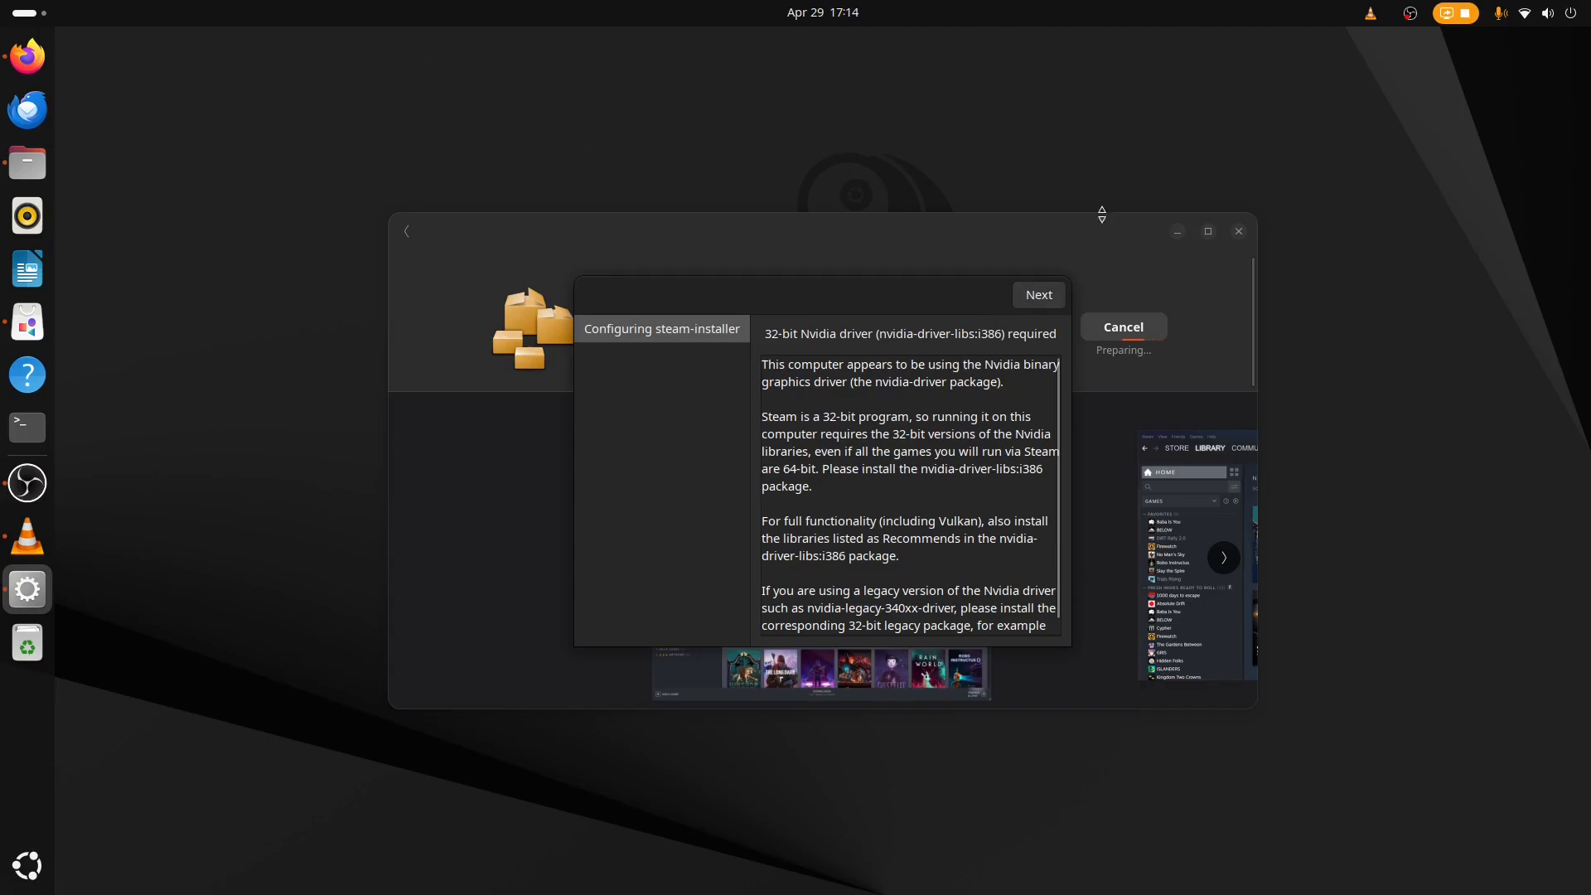
left_click(1039, 295)
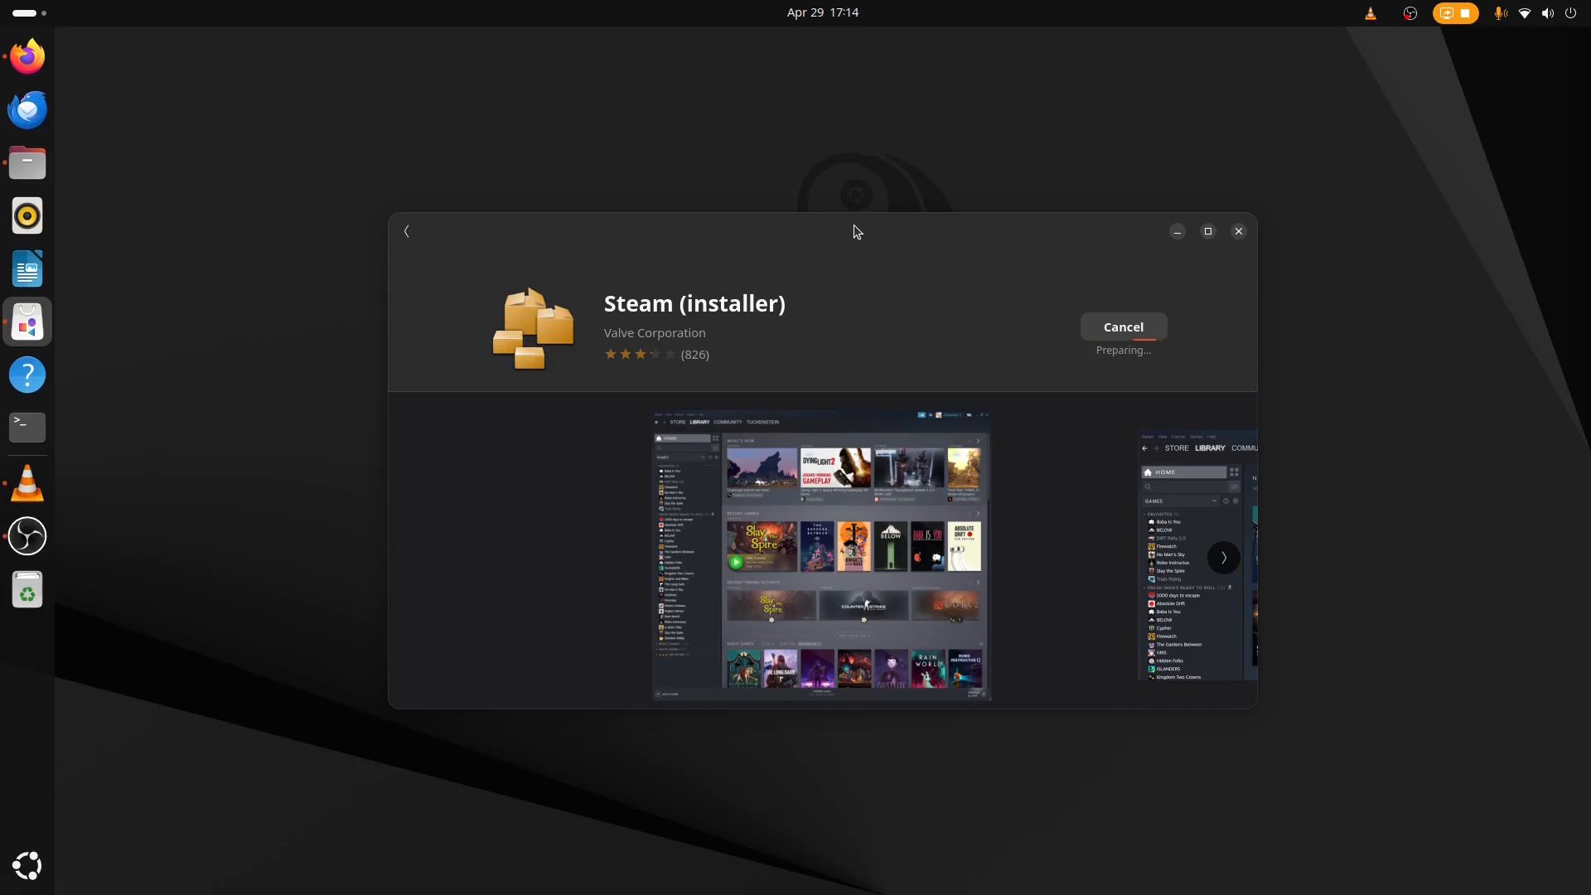
key("alt+Tab")
left_click(854, 45)
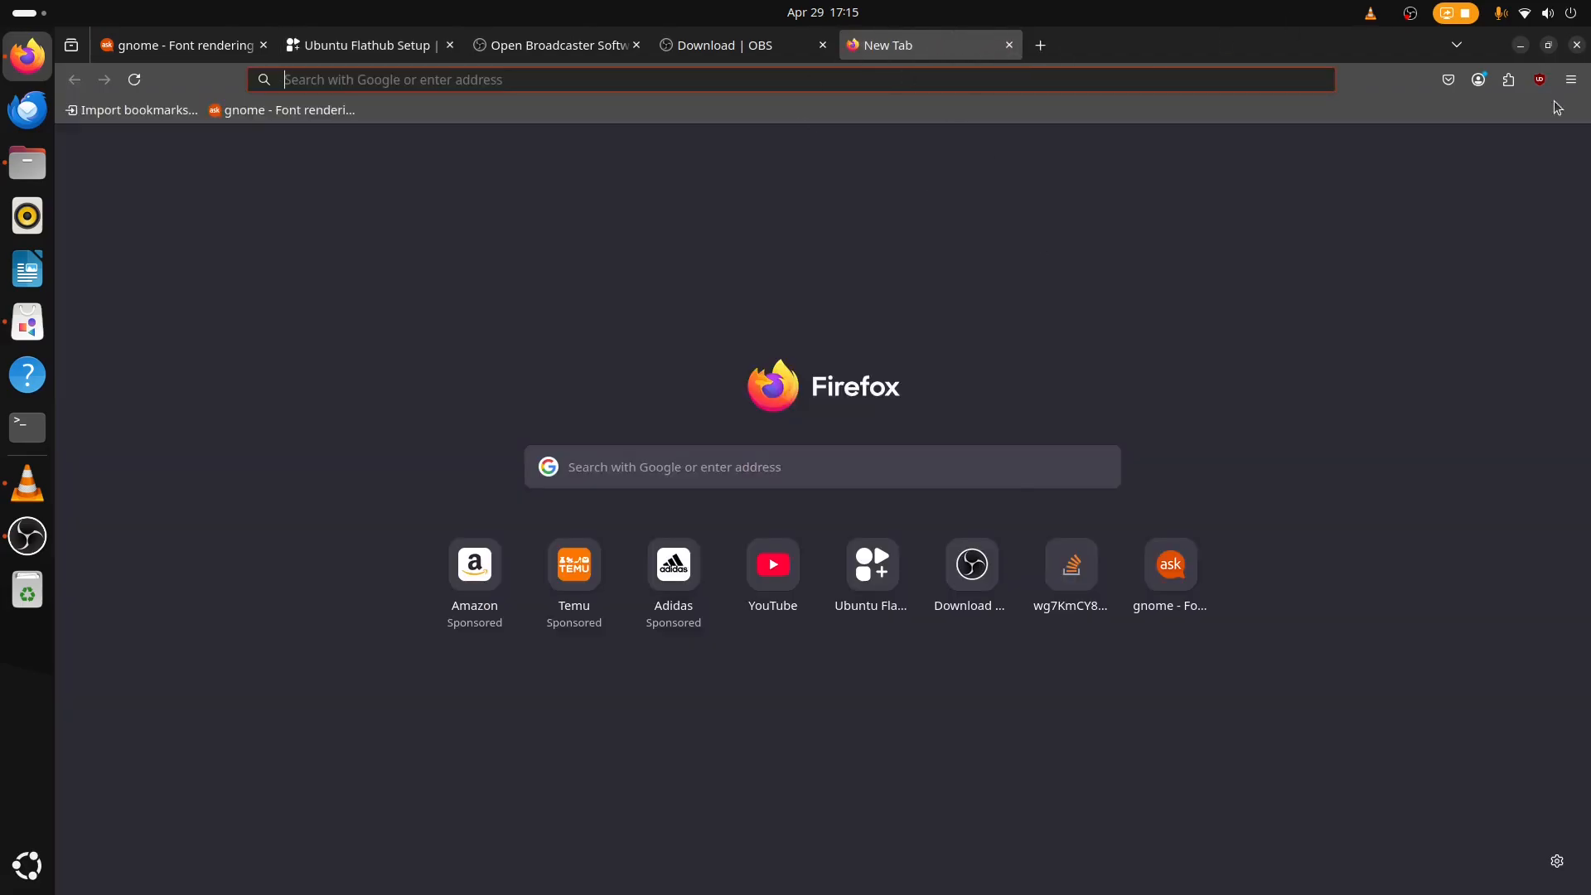
left_click(1521, 45)
Search the store for chrome and examine the sources offered for Google Chrome.
left_click(406, 231)
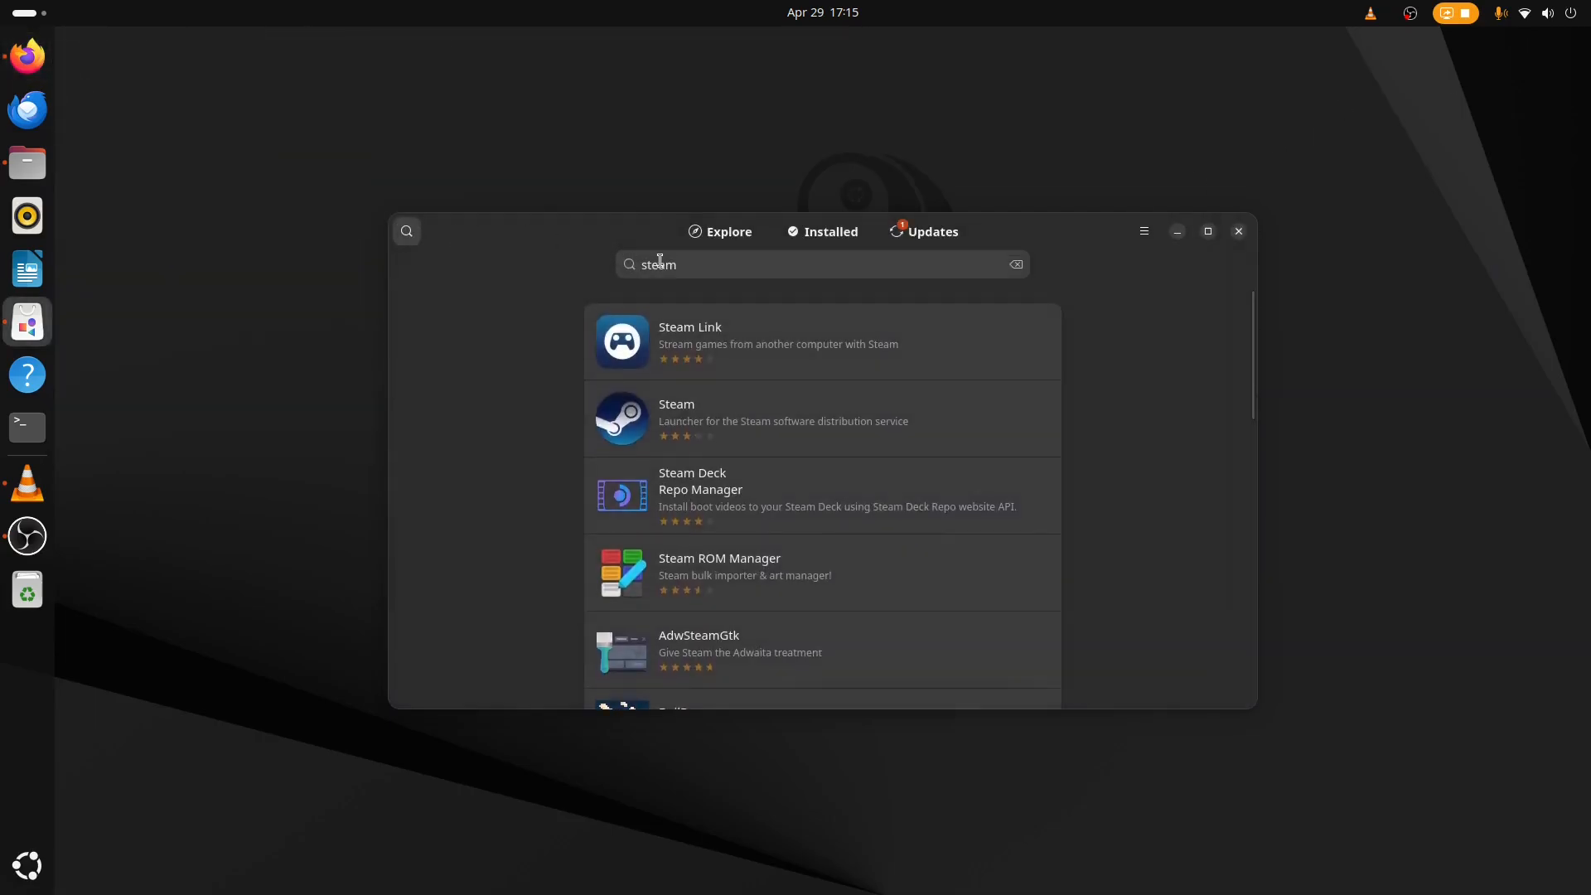
left_click(729, 240)
left_click(407, 233)
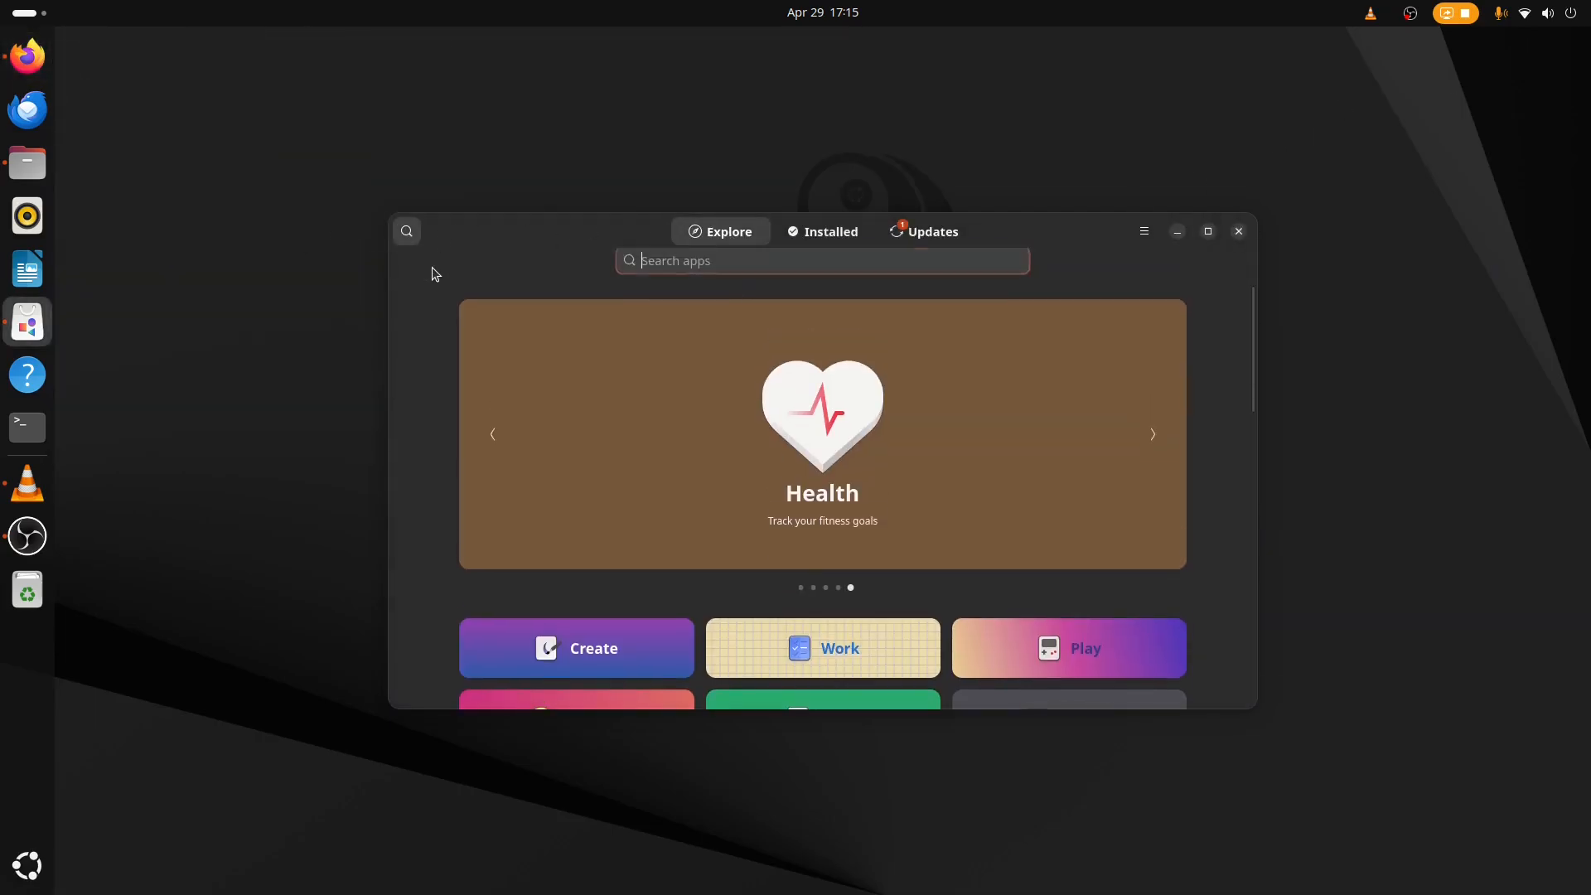
type("chrome")
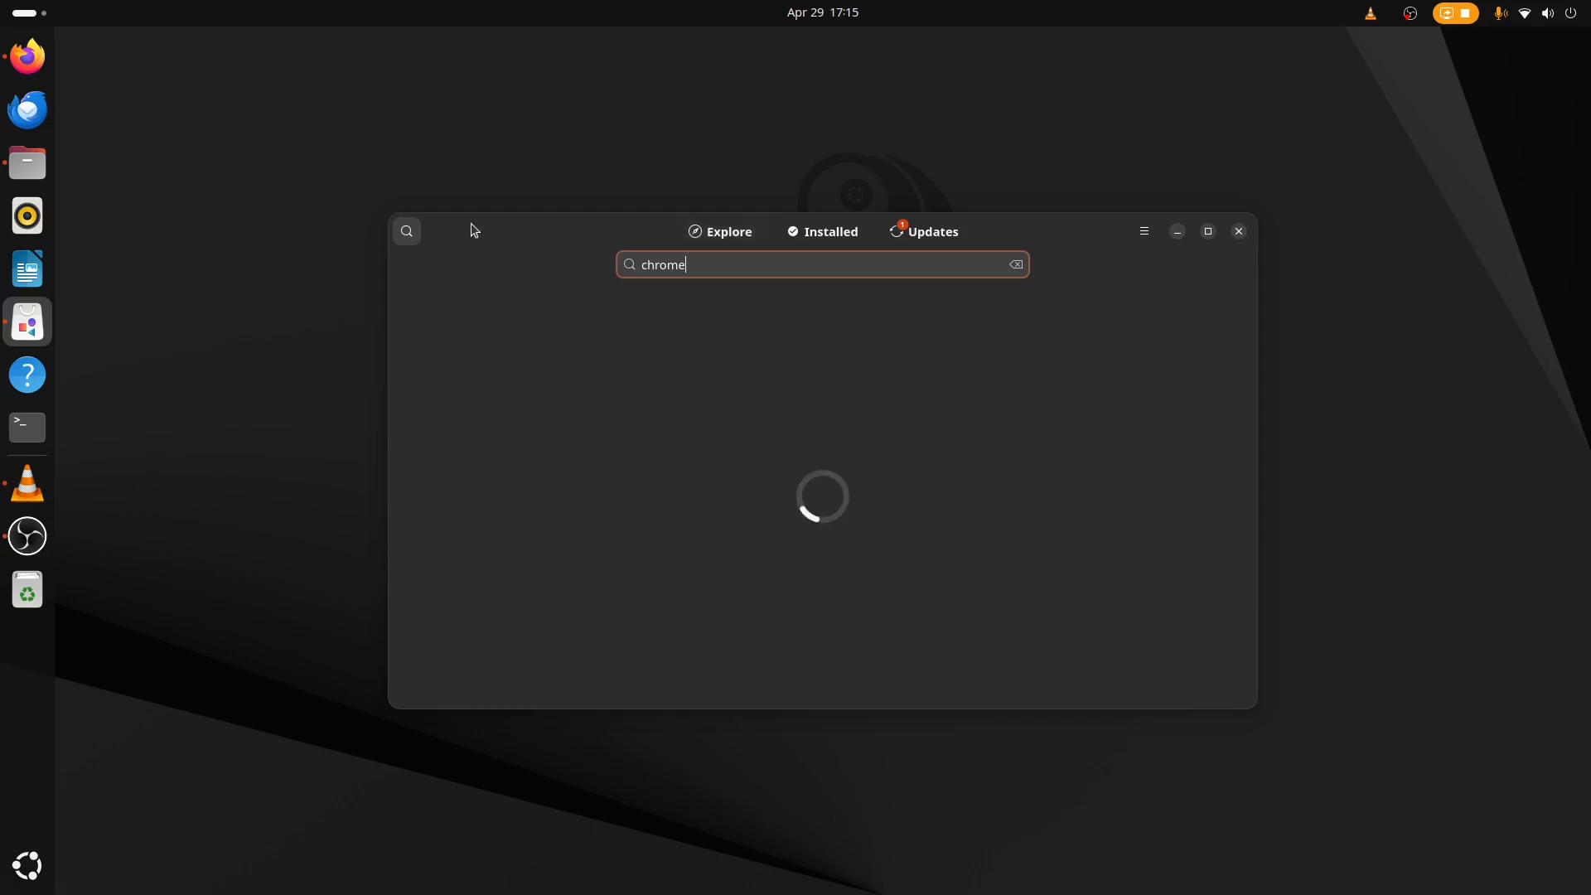
left_click(754, 365)
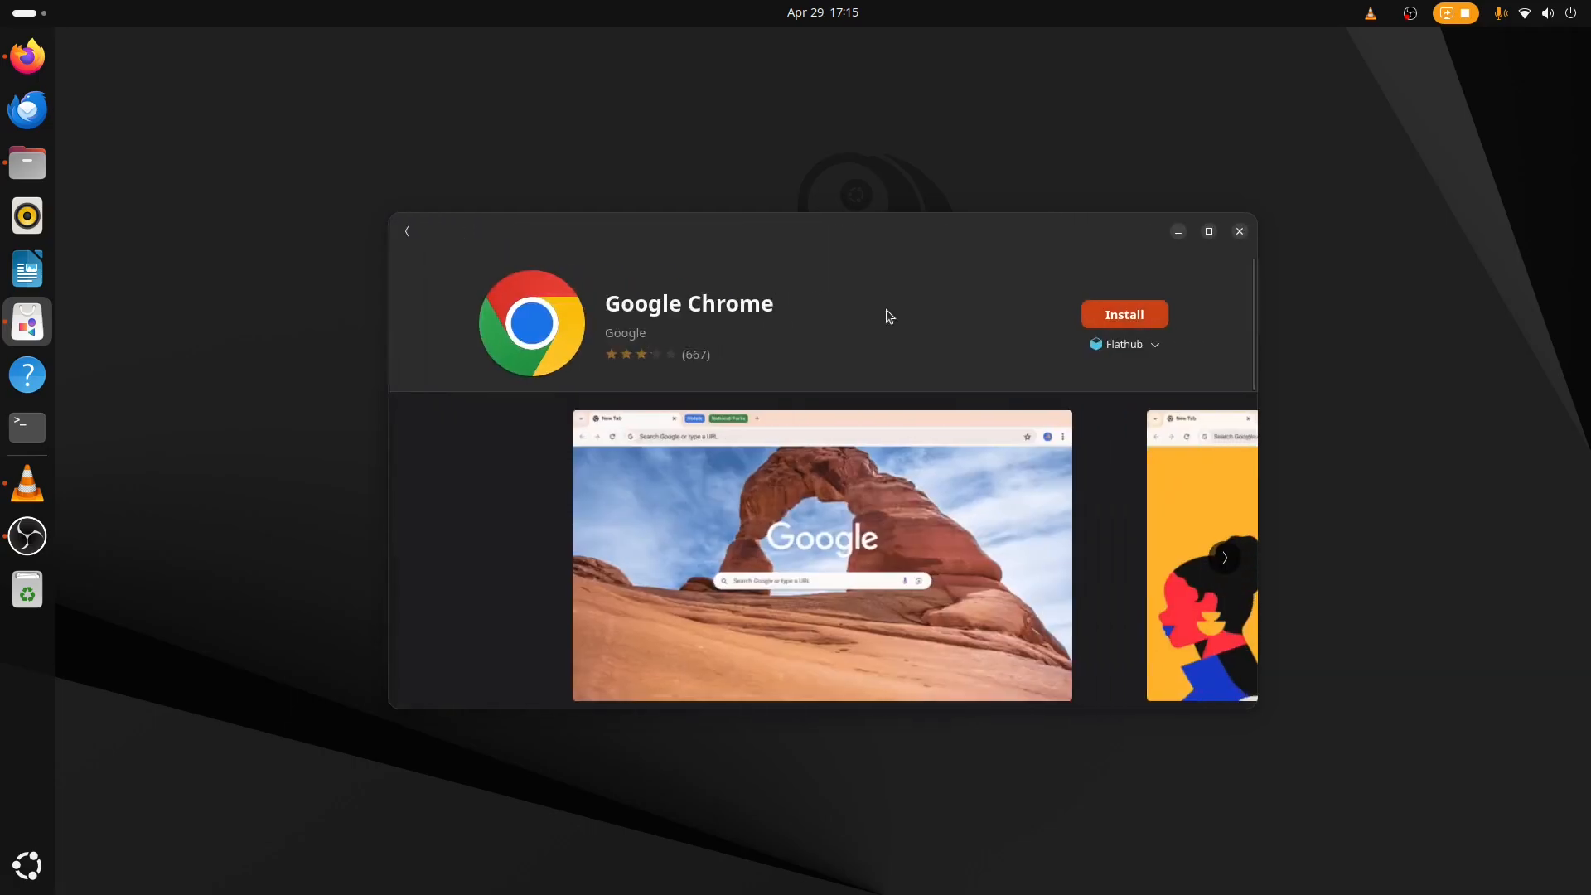
left_click(1124, 343)
left_click(807, 285)
left_click(406, 232)
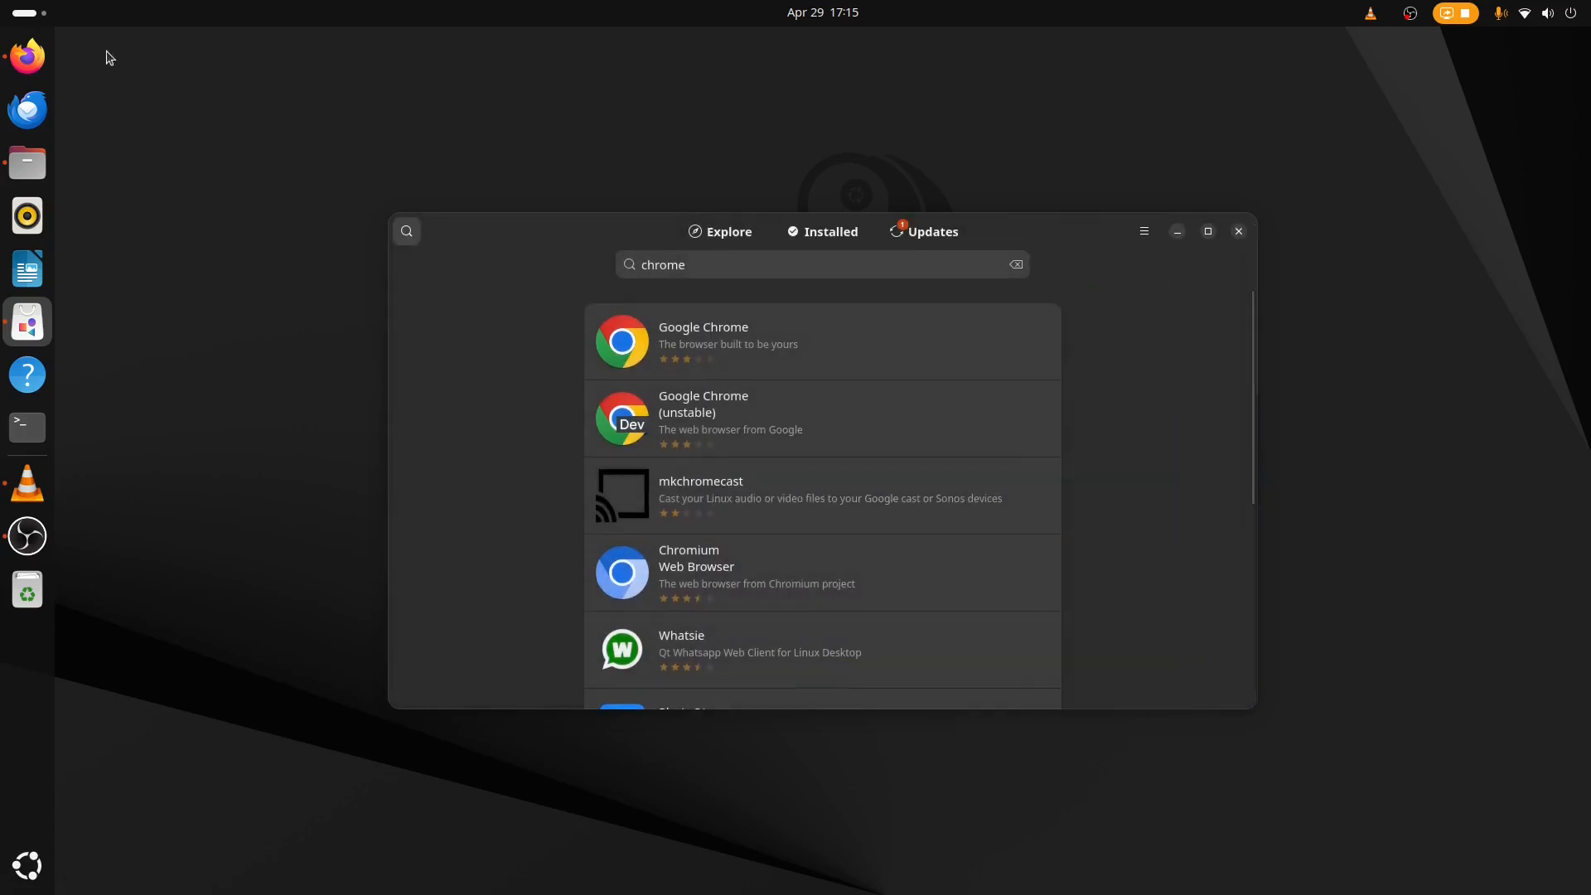
Switch to Firefox, search for chrome, and download the 64-bit .deb package for Debian/Ubuntu from Google's Chrome page.
left_click(28, 56)
left_click(1091, 80)
type("chrome")
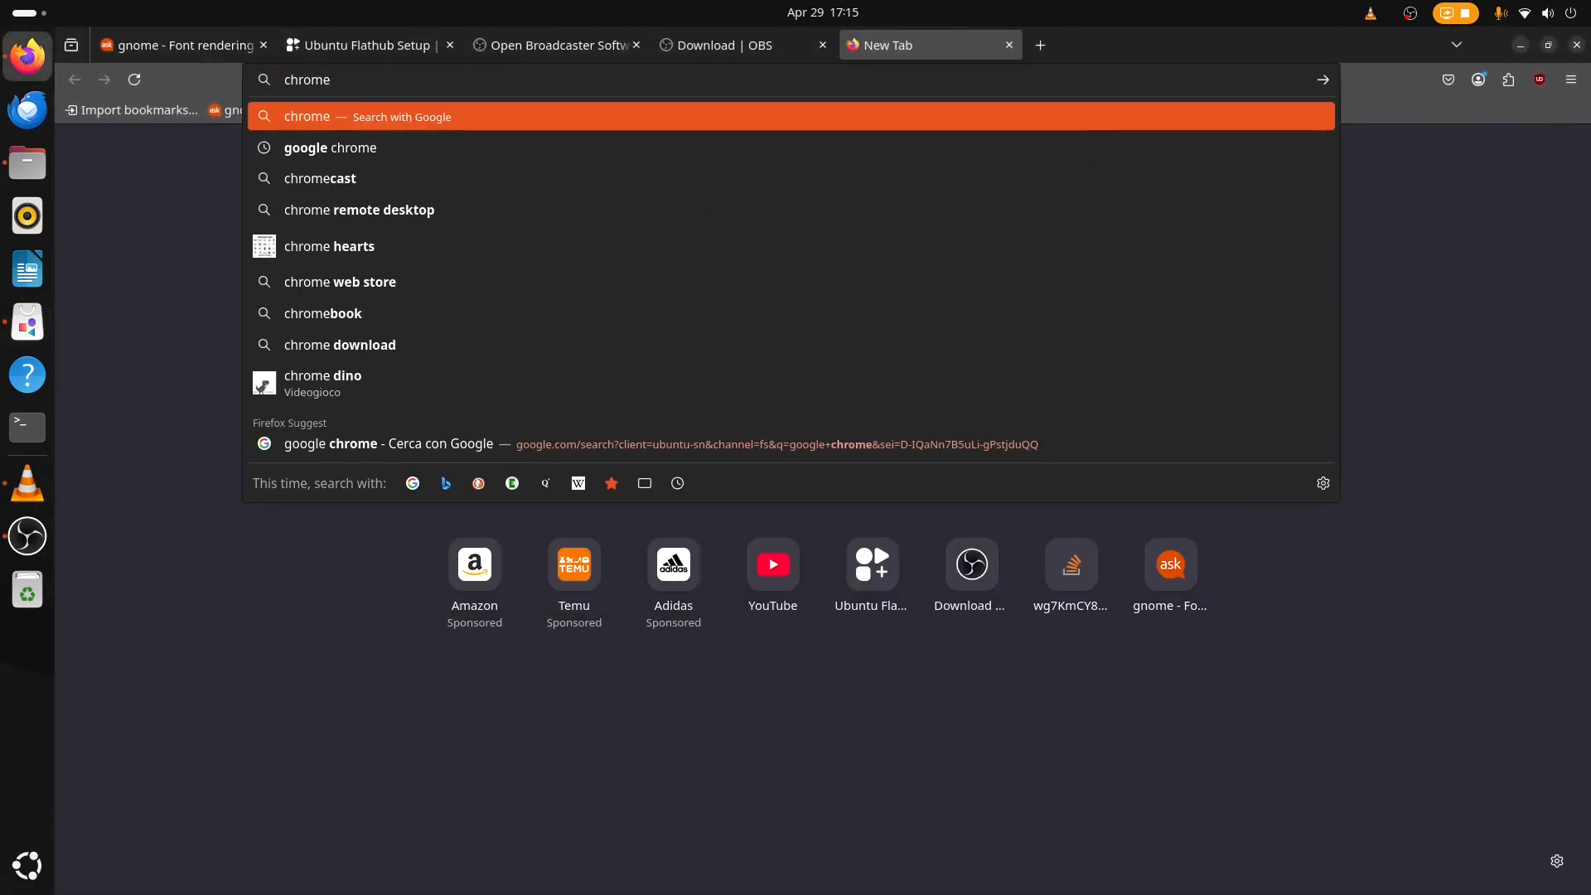
key("Return")
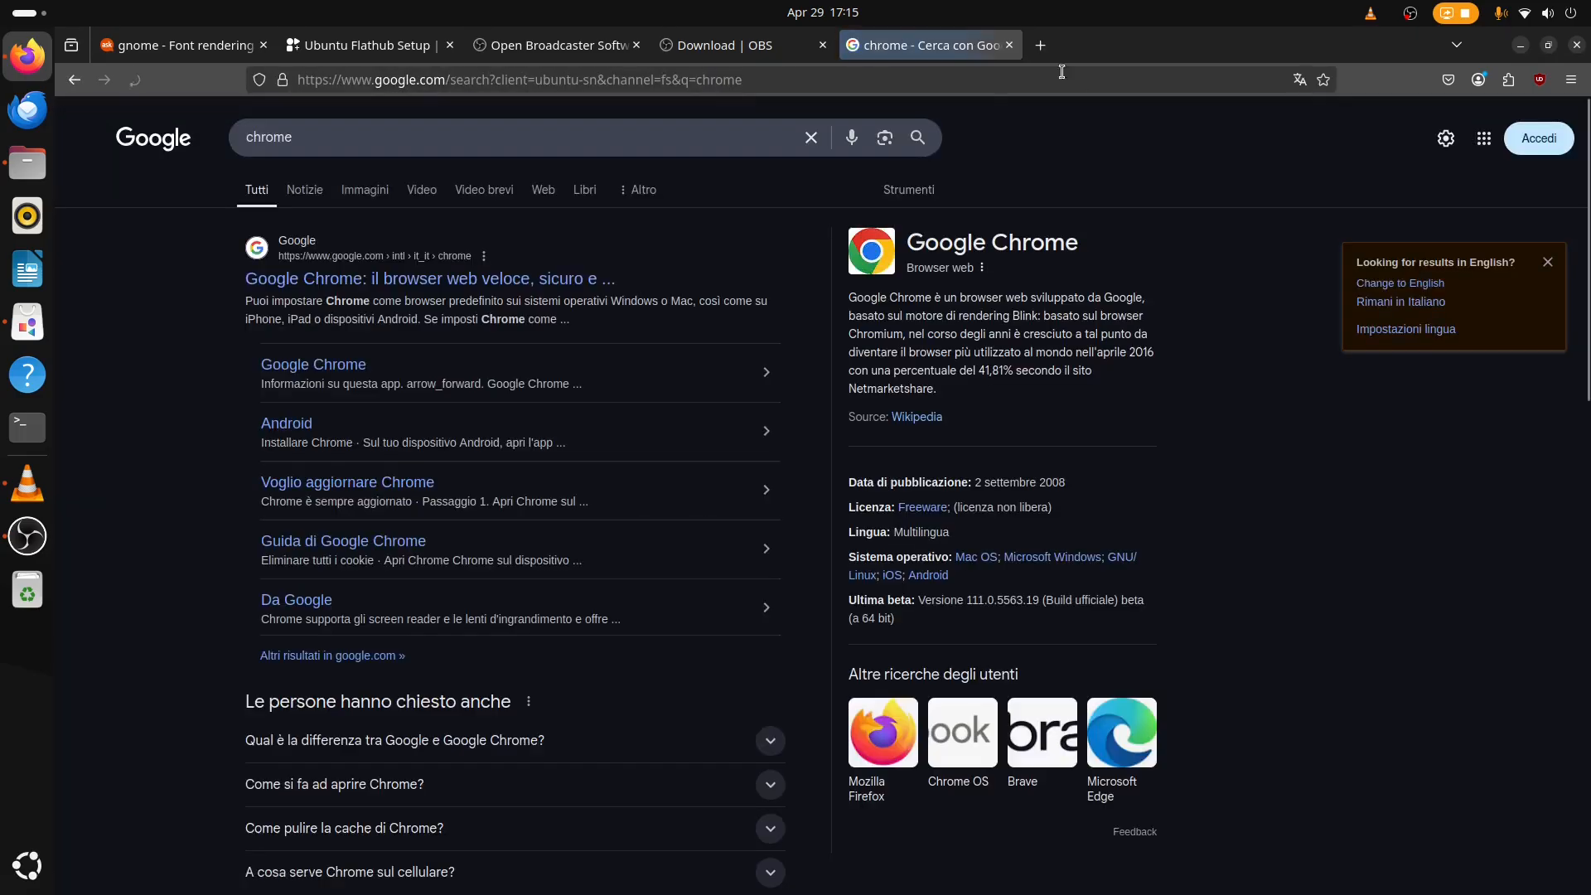
left_click(419, 281)
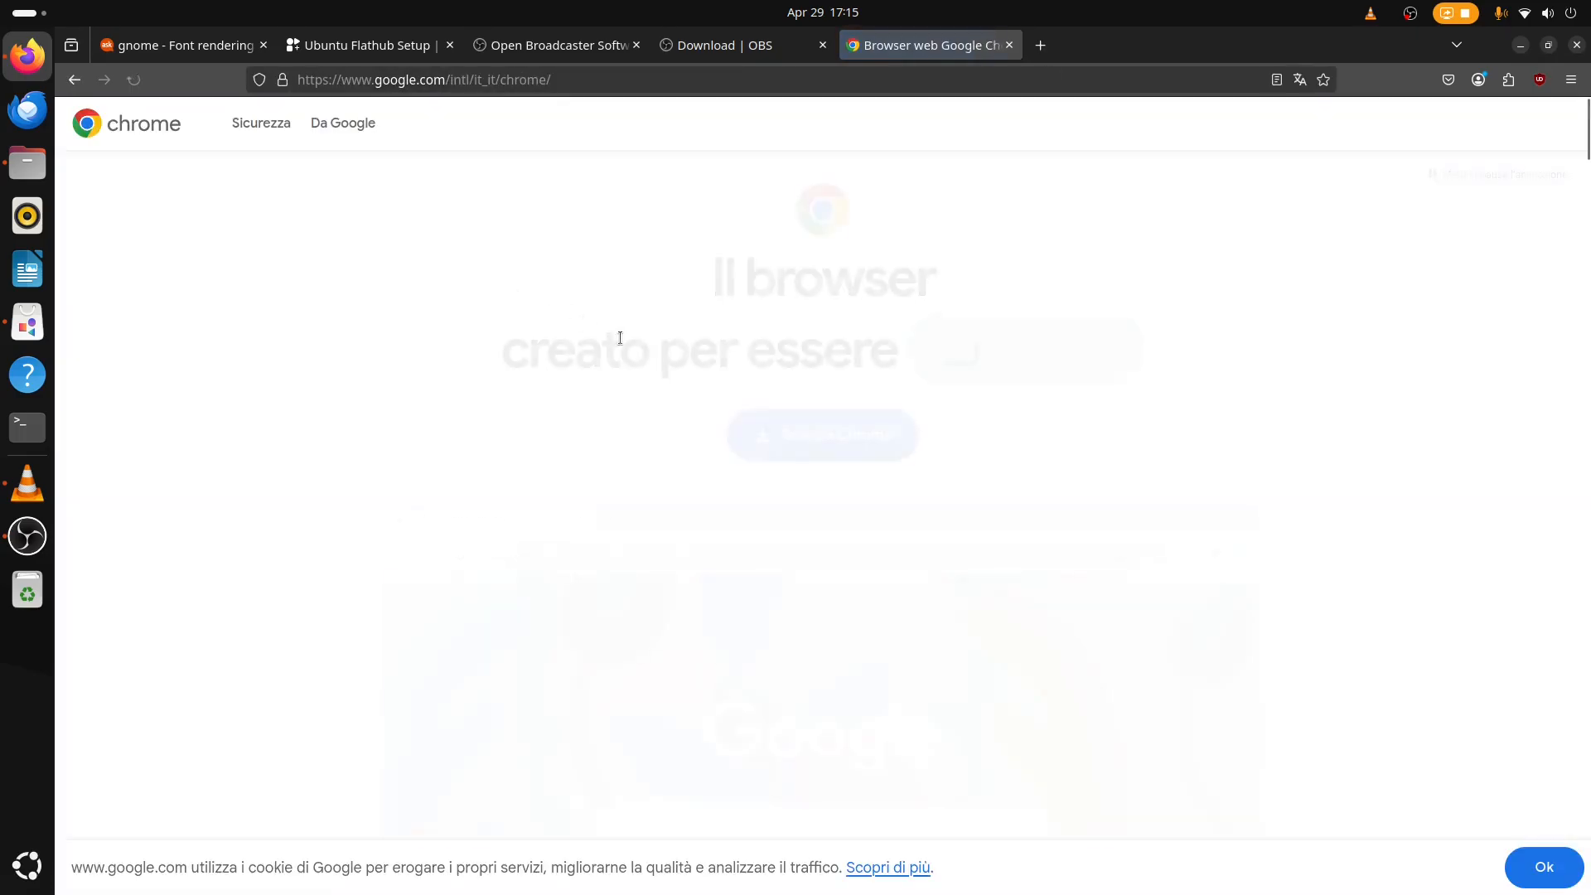
left_click(866, 448)
left_click(614, 409)
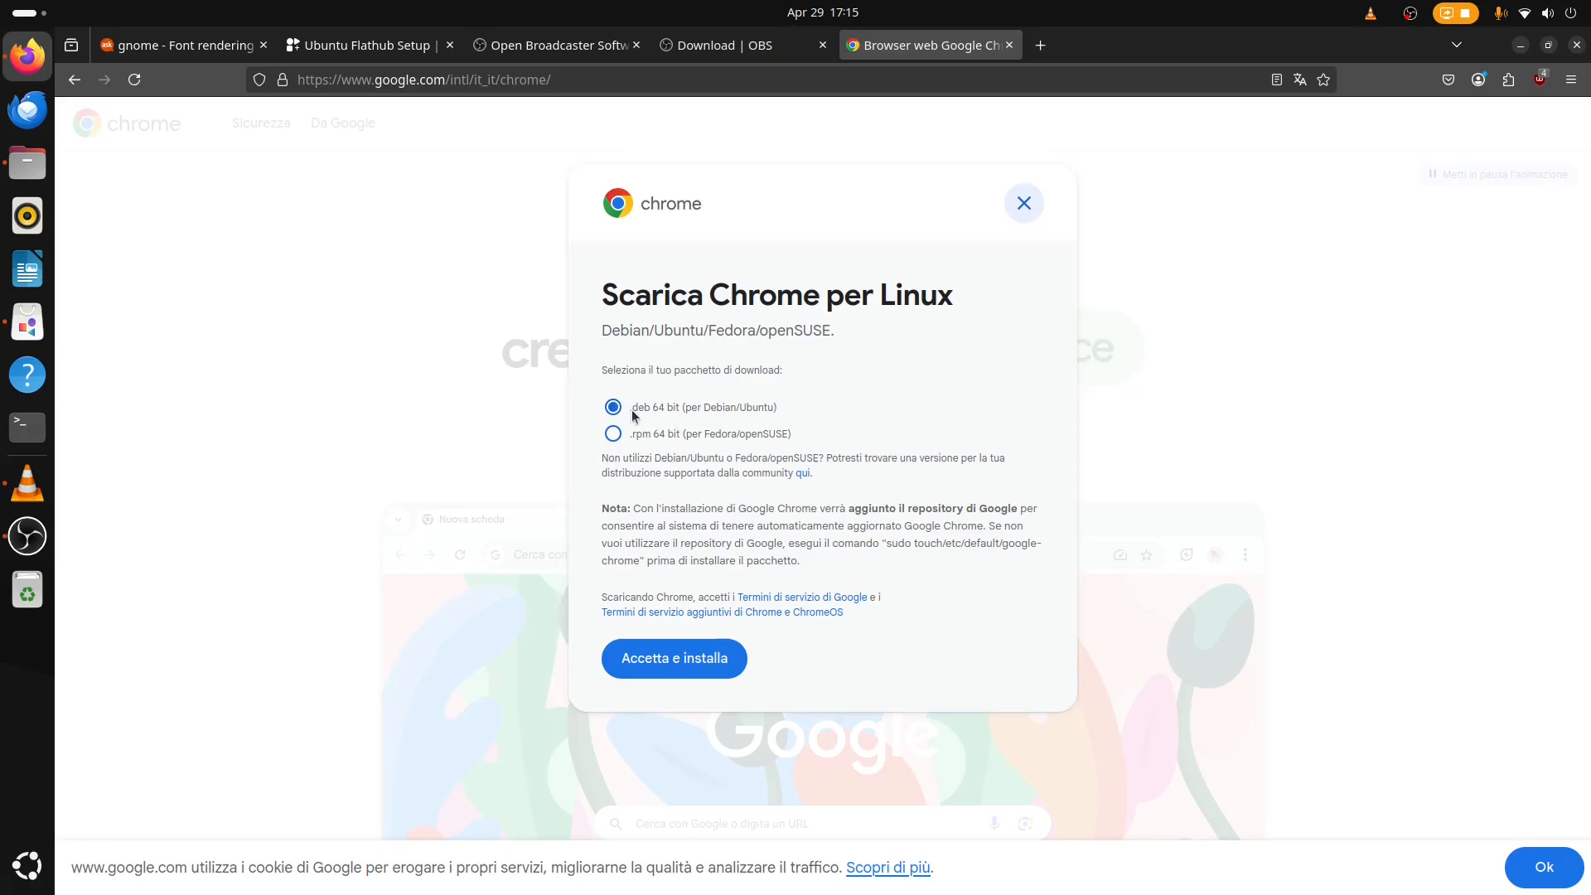
left_click(667, 657)
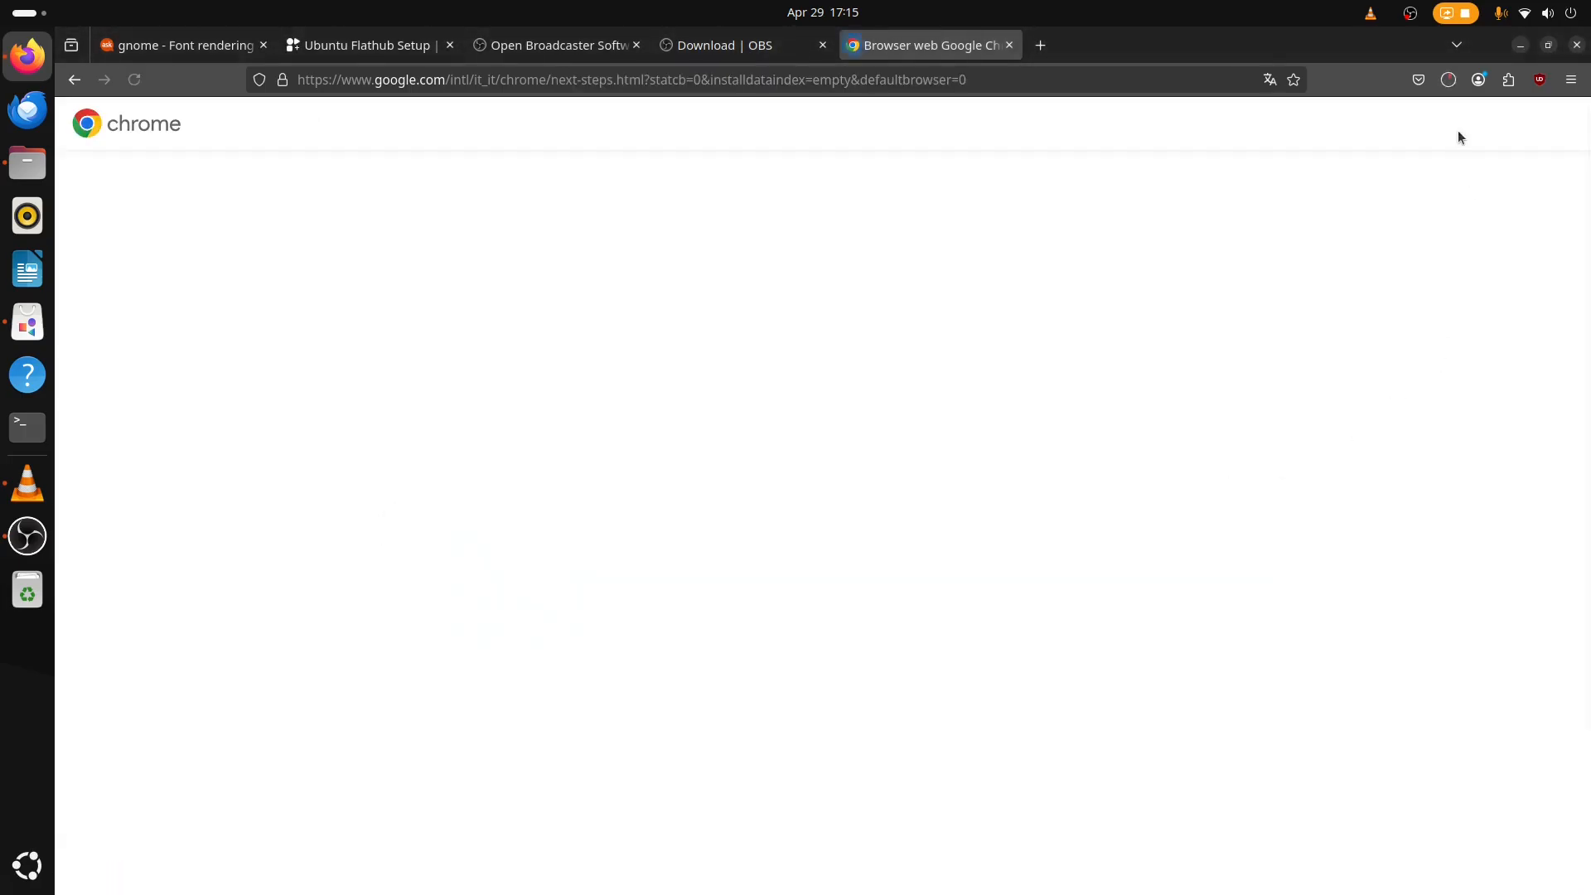
Show the downloaded google-chrome-stable_current_amd64.deb in its folder and open it with Software Install.
left_click(1448, 80)
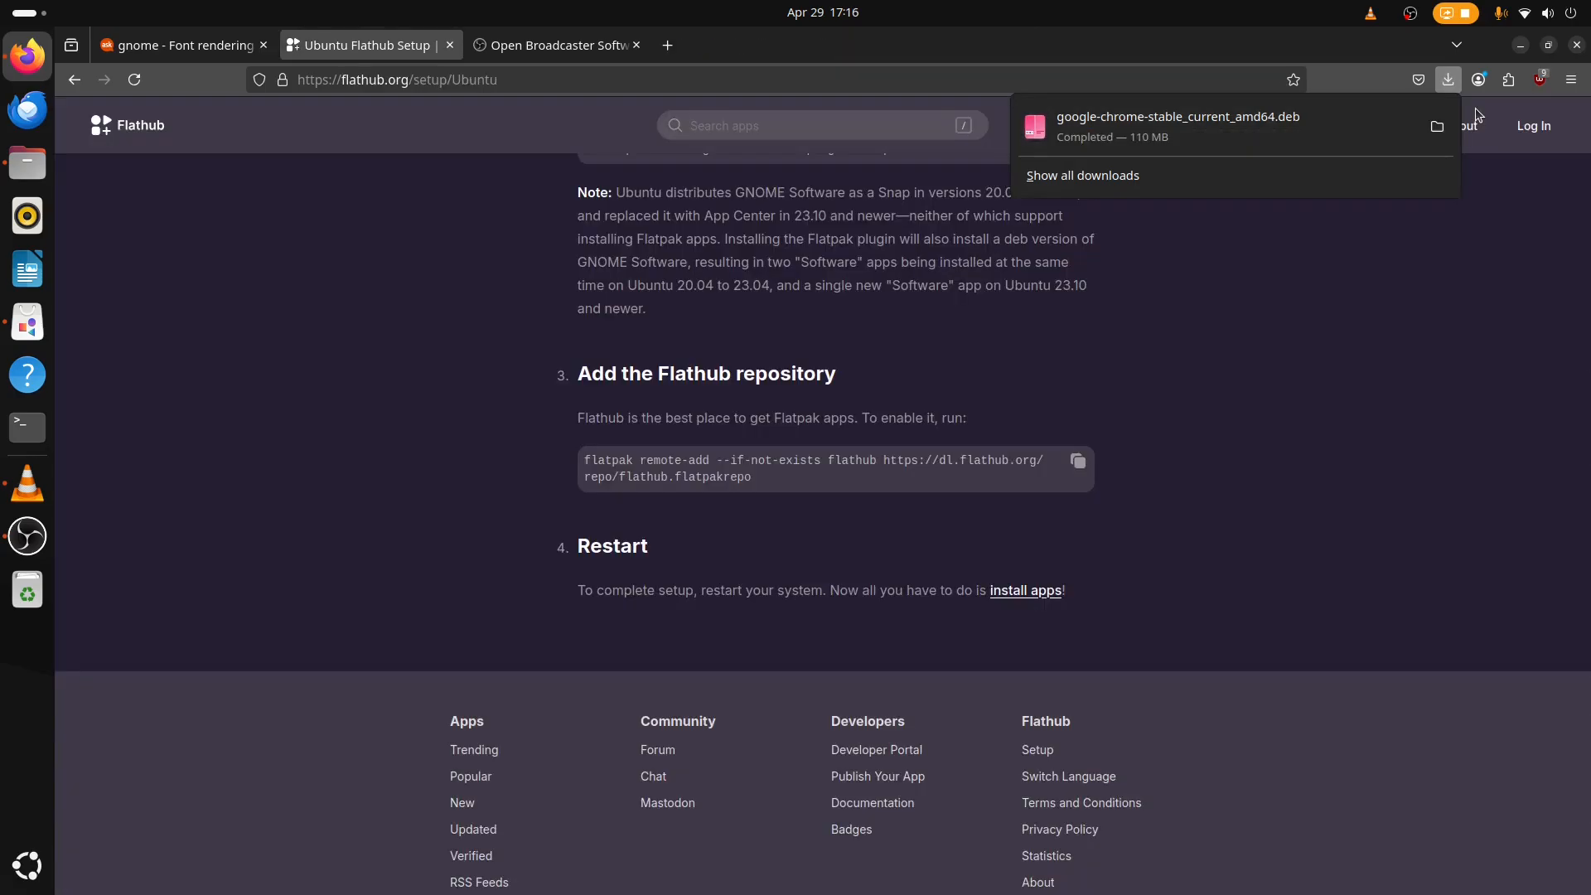
left_click(1438, 128)
right_click(600, 321)
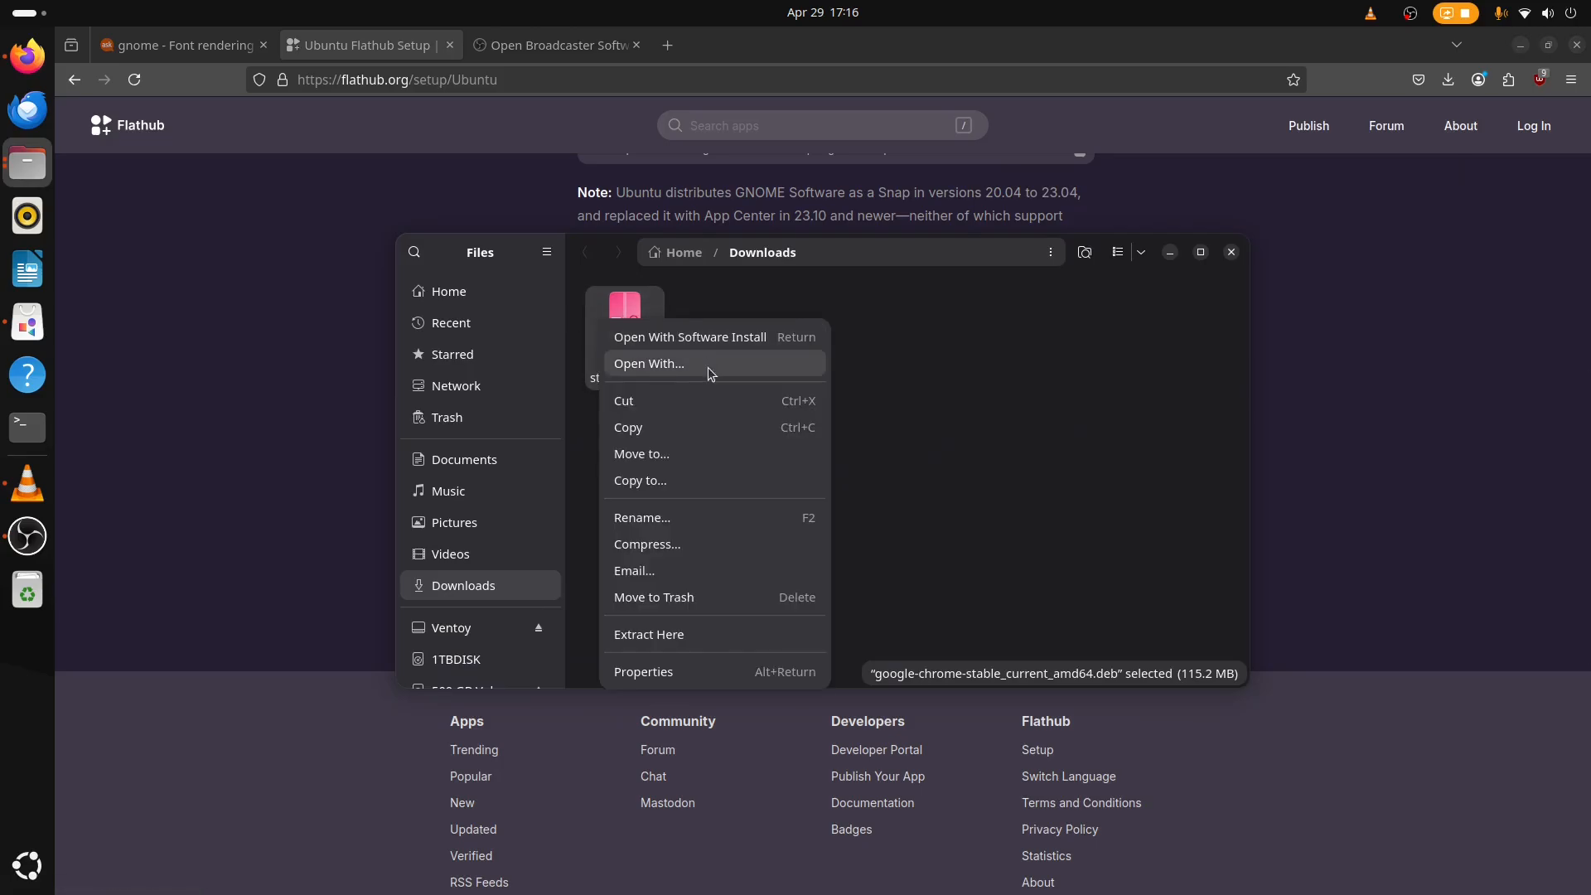
left_click(654, 364)
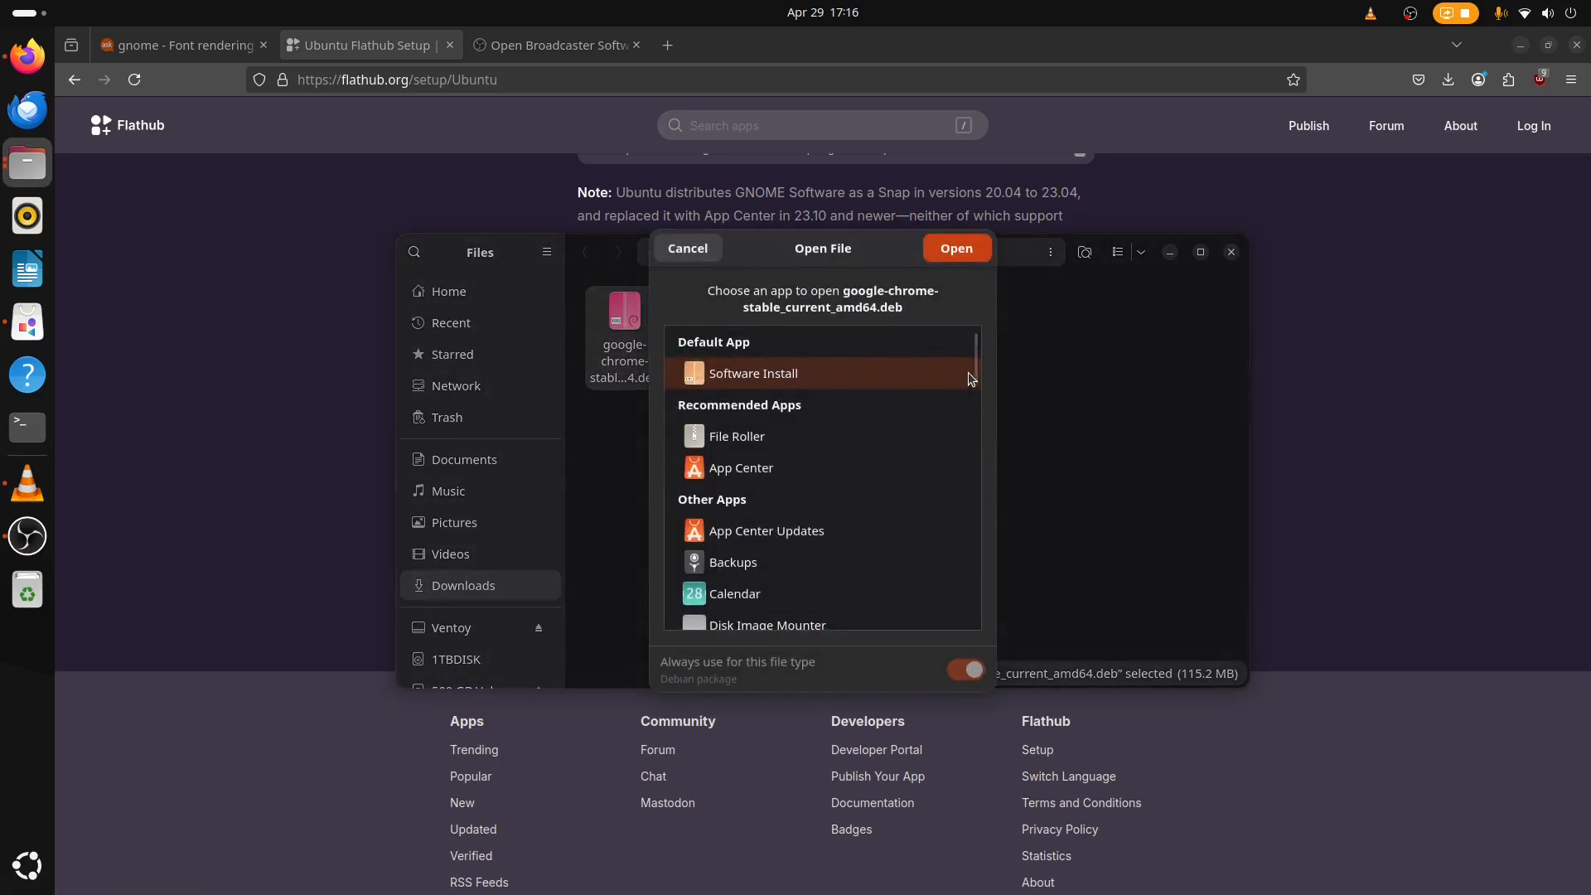
left_click(953, 249)
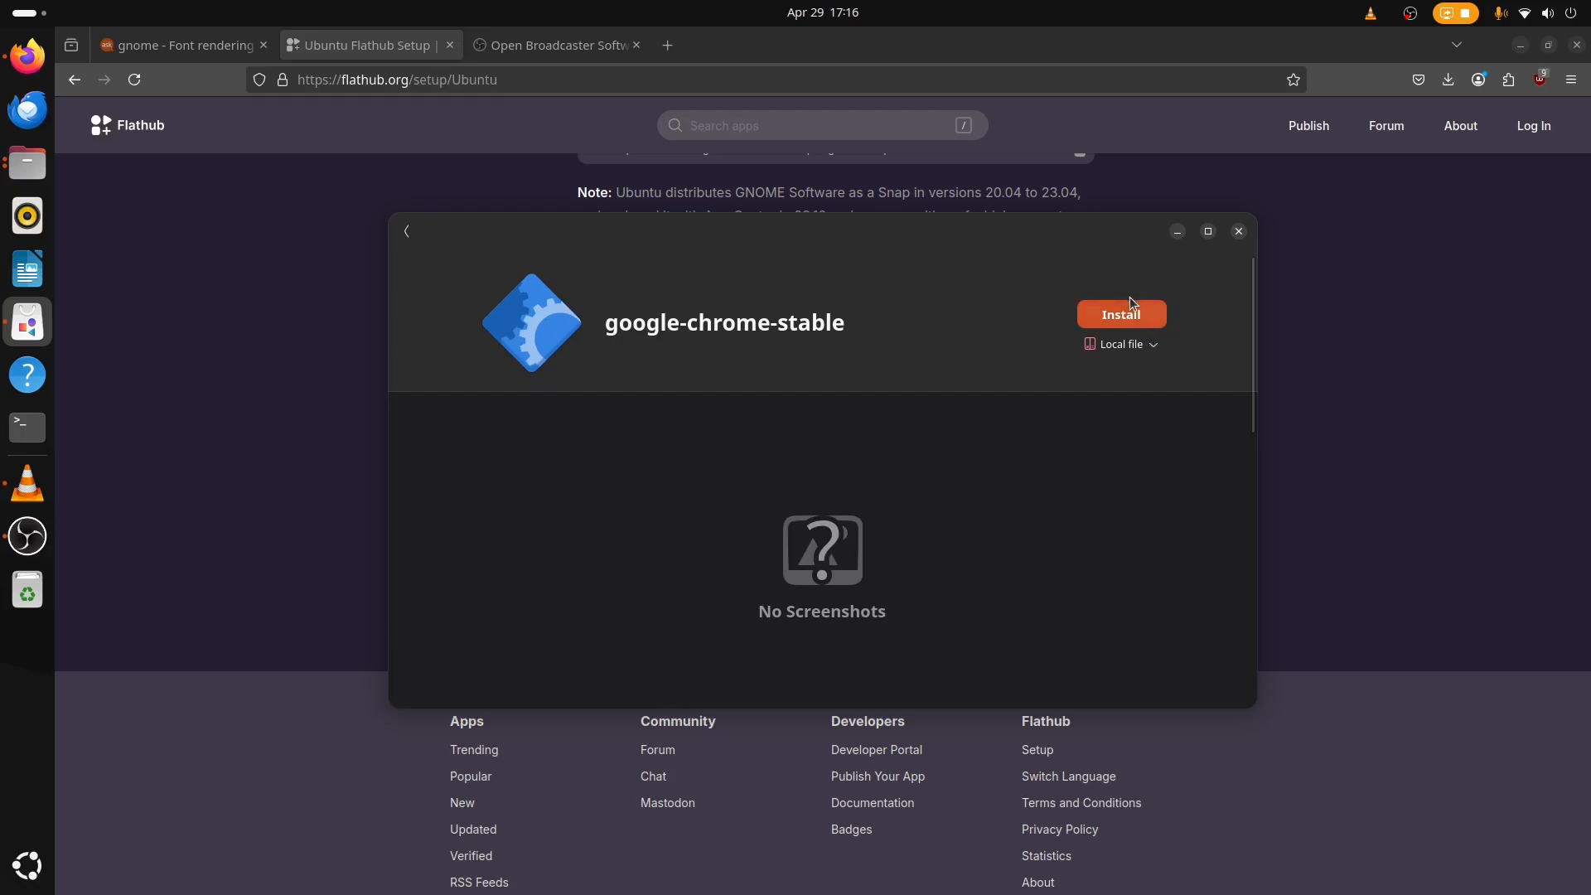
Install the google-chrome-stable package and enter the account password to authenticate.
left_click(1137, 316)
type("****")
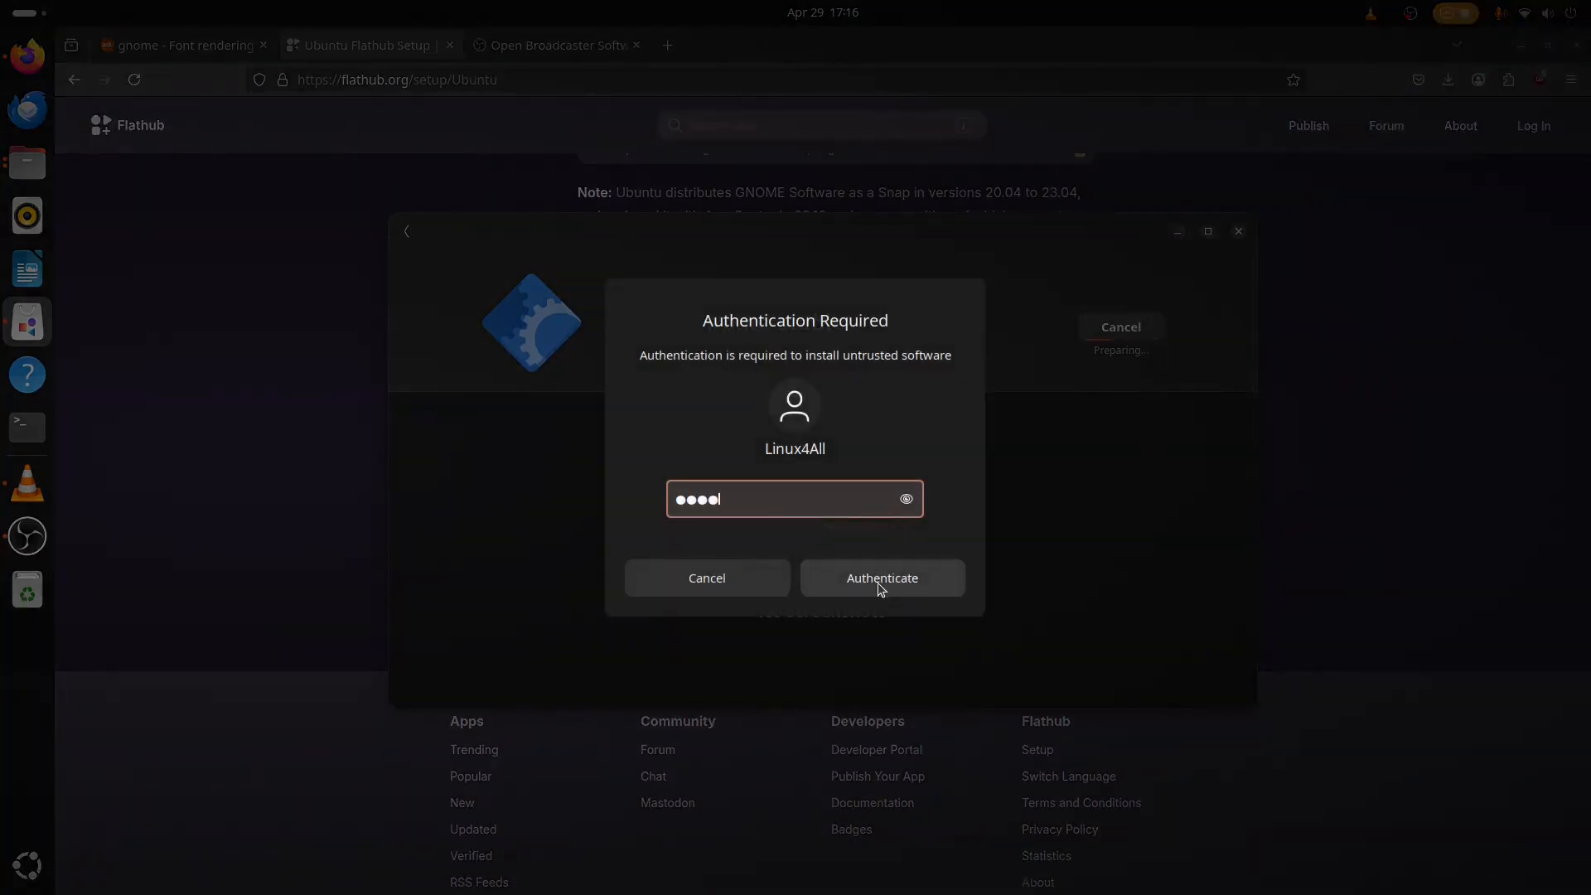
left_click(881, 583)
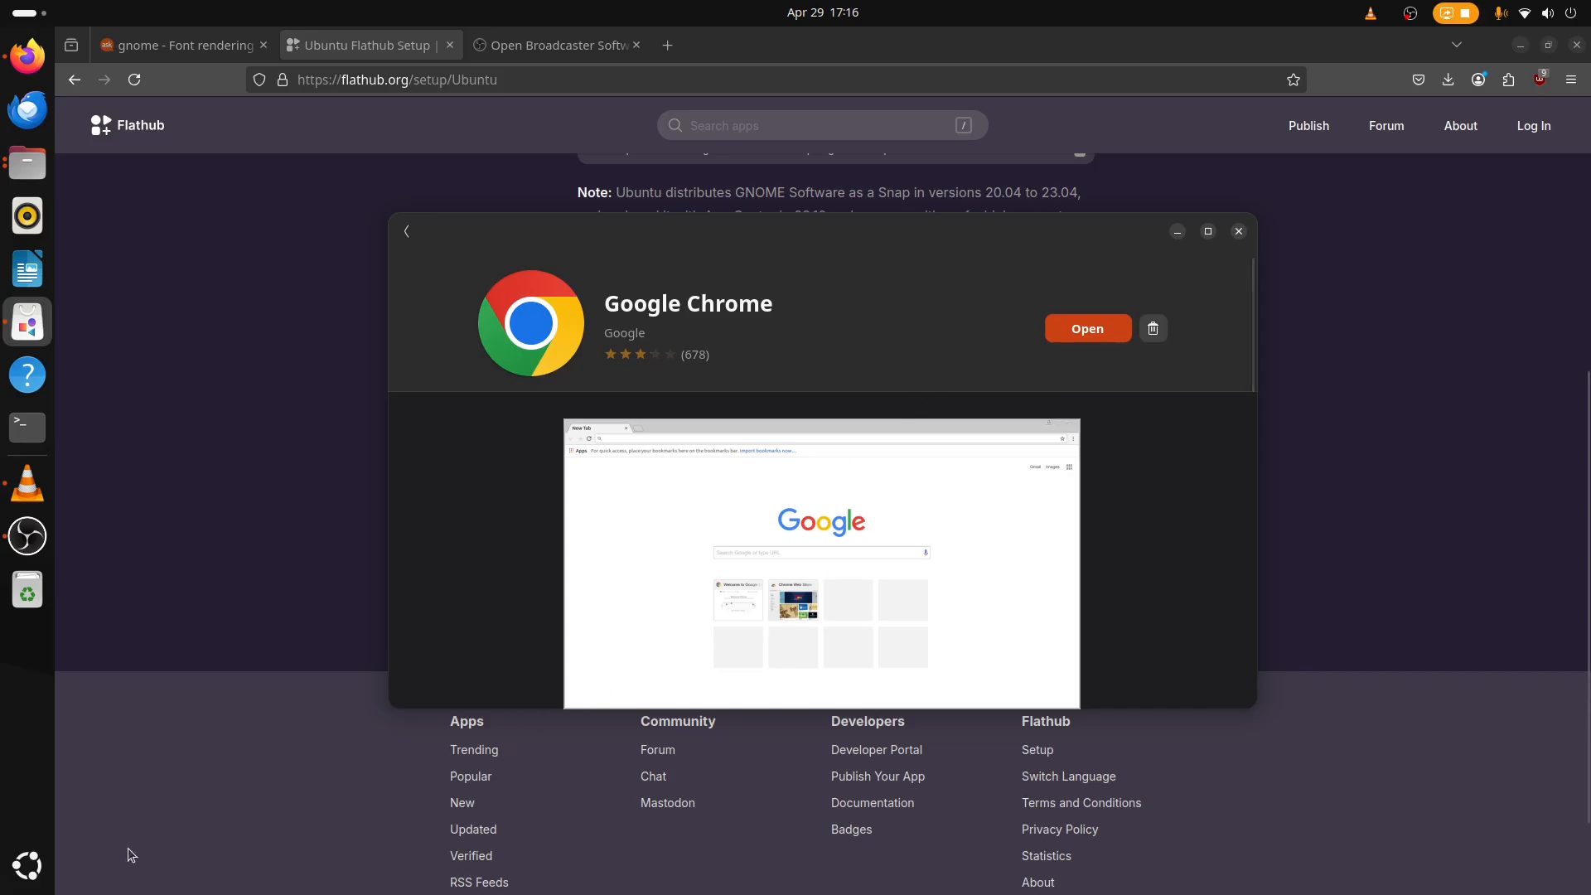
Pin Google Chrome from the app grid to the dock and move it to the top of the dock.
left_click(26, 885)
scroll(906, 596, "down", 1)
right_click(934, 570)
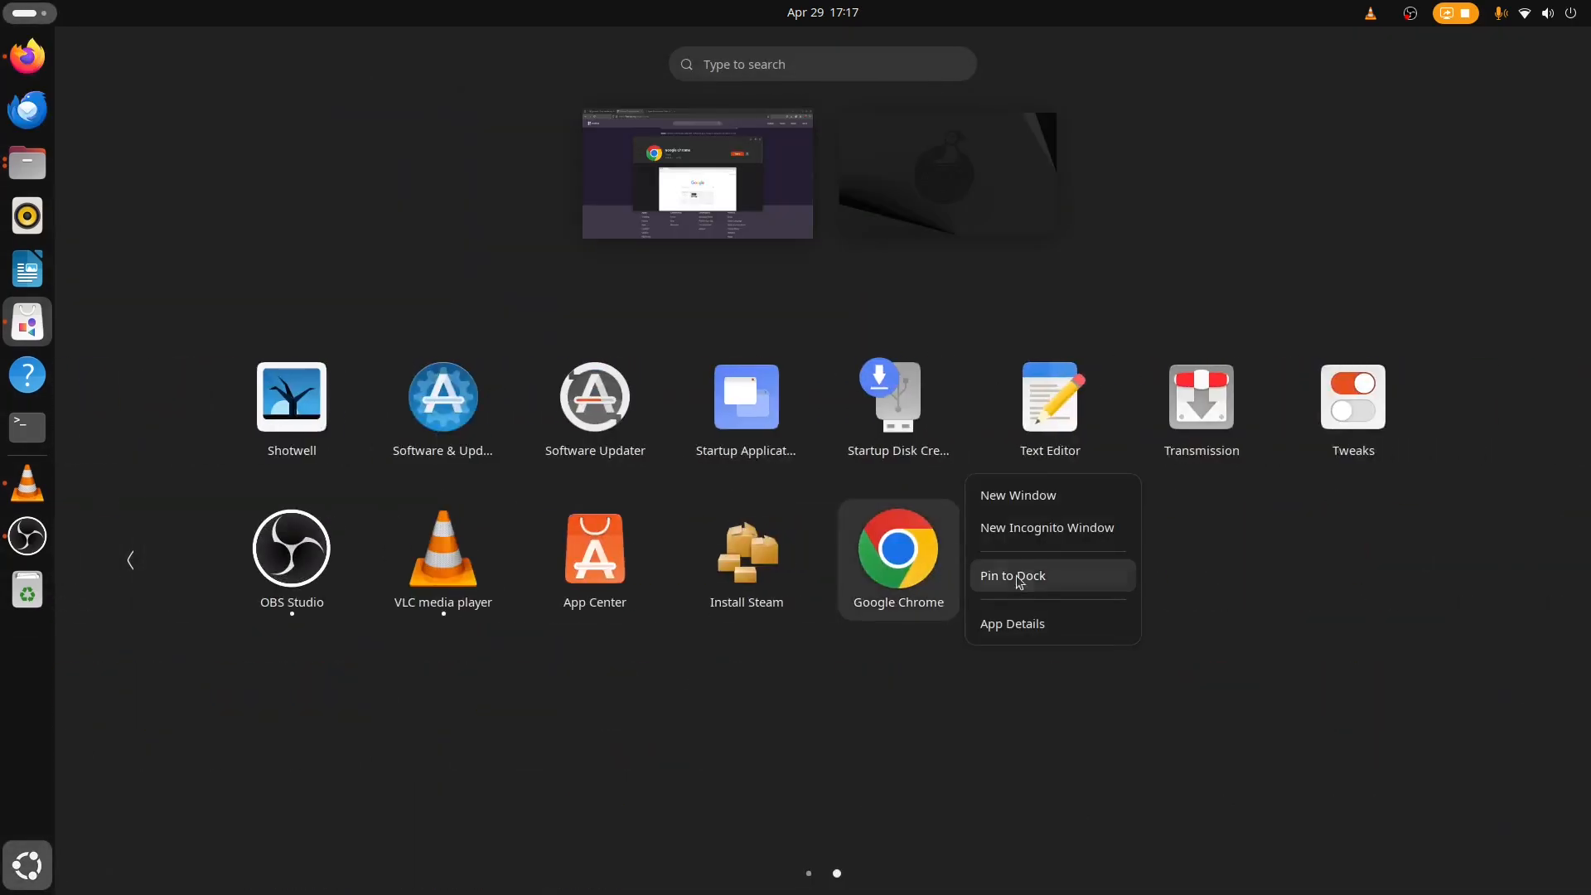
left_click(1001, 576)
left_click_drag(25, 481, 27, 104)
Unpin Firefox from the dock and leave the overview.
right_click(28, 55)
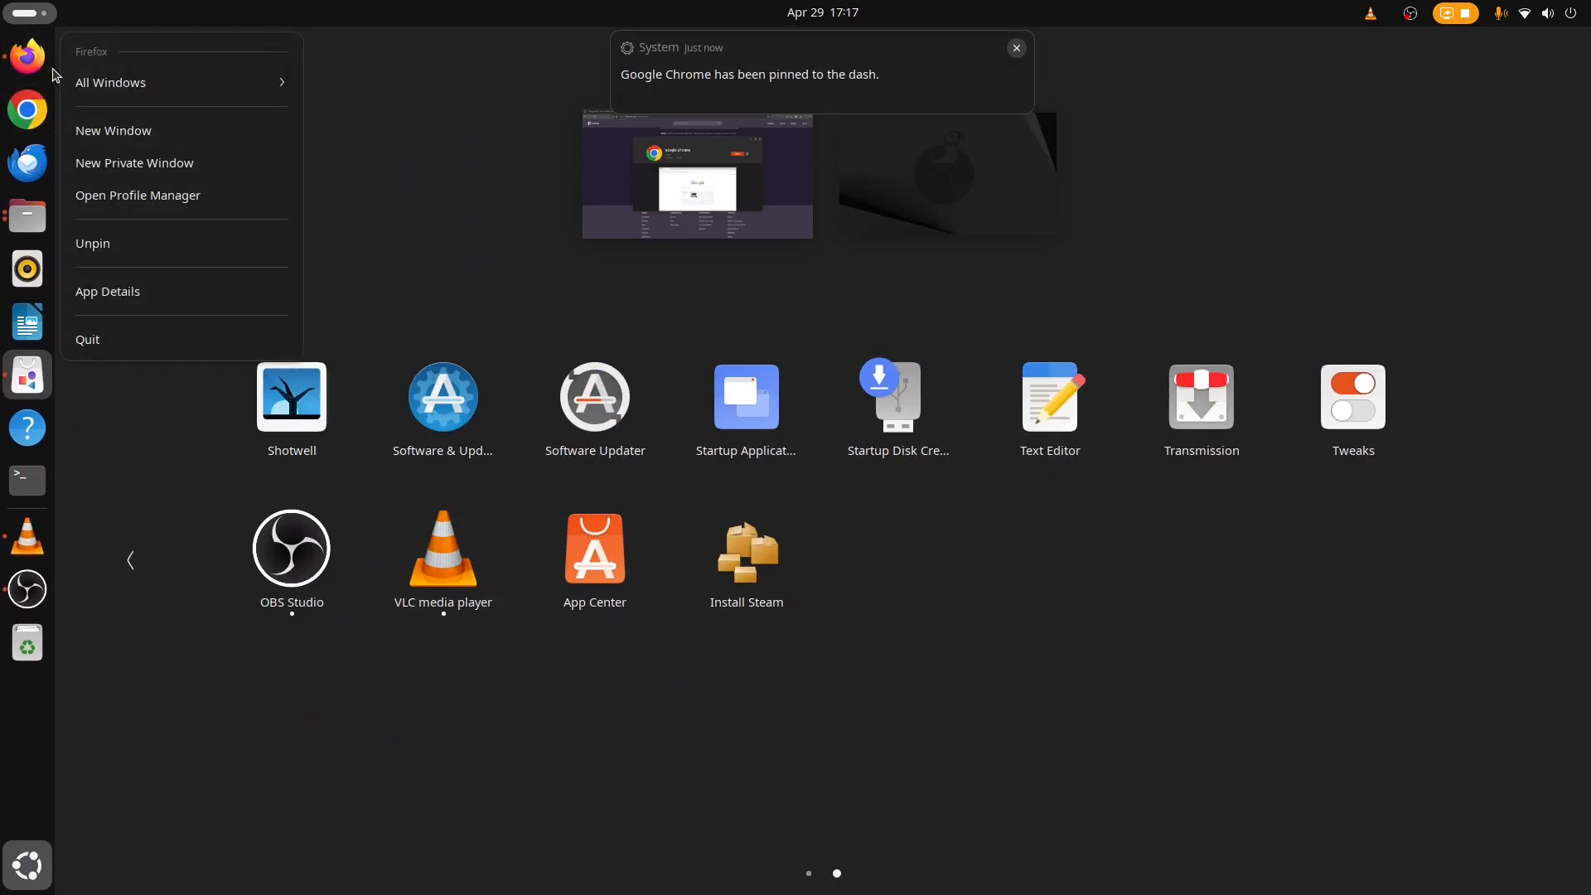
left_click(121, 254)
key("super")
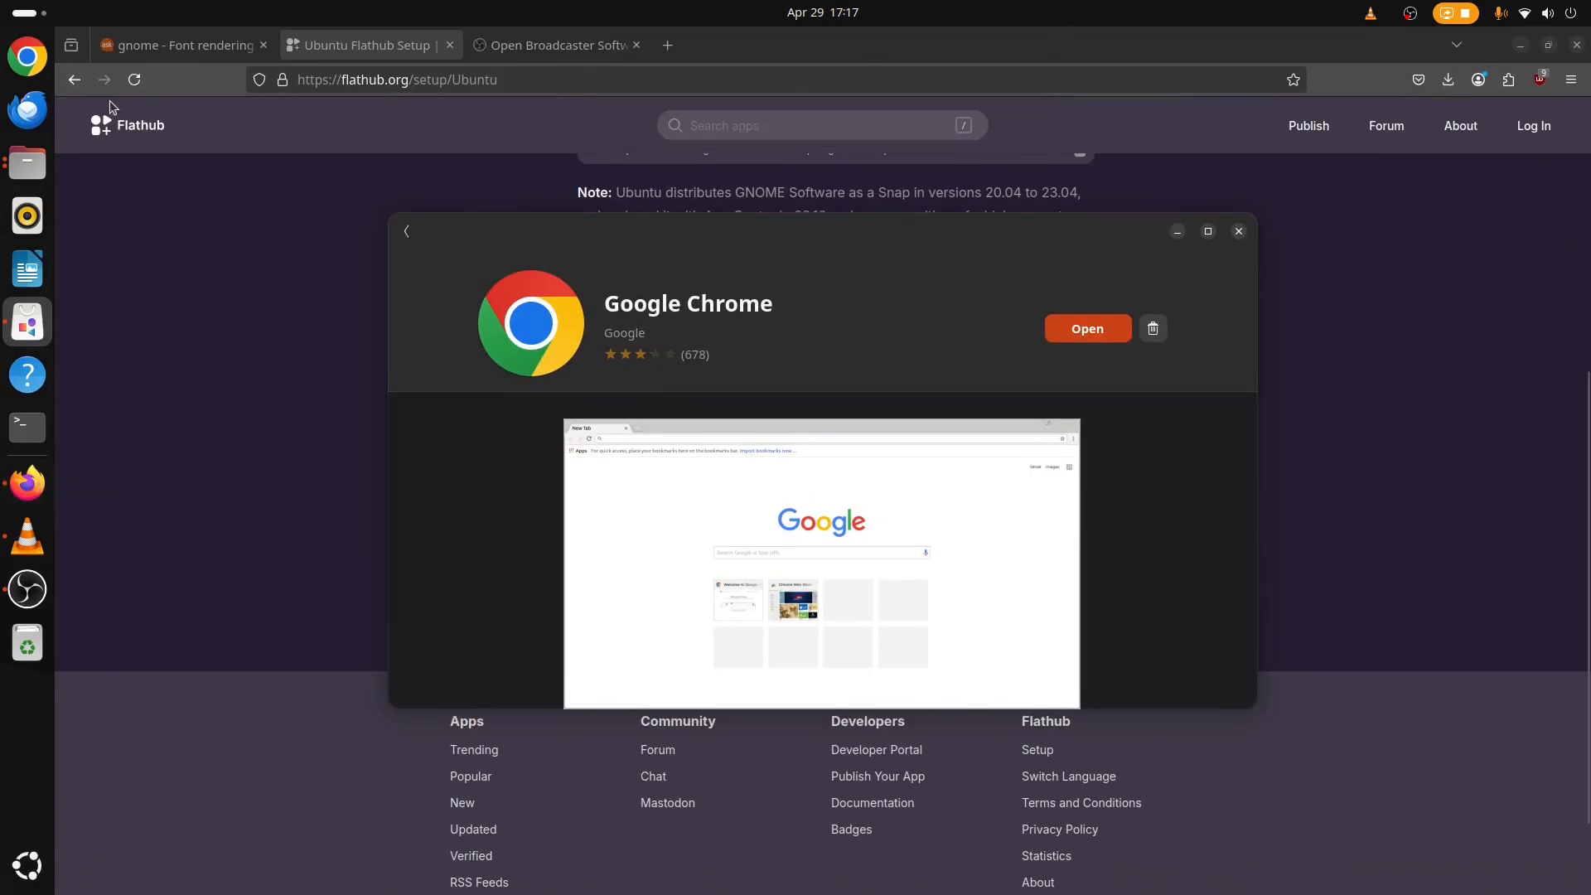
Launch Google Chrome and maximize its window.
left_click(45, 56)
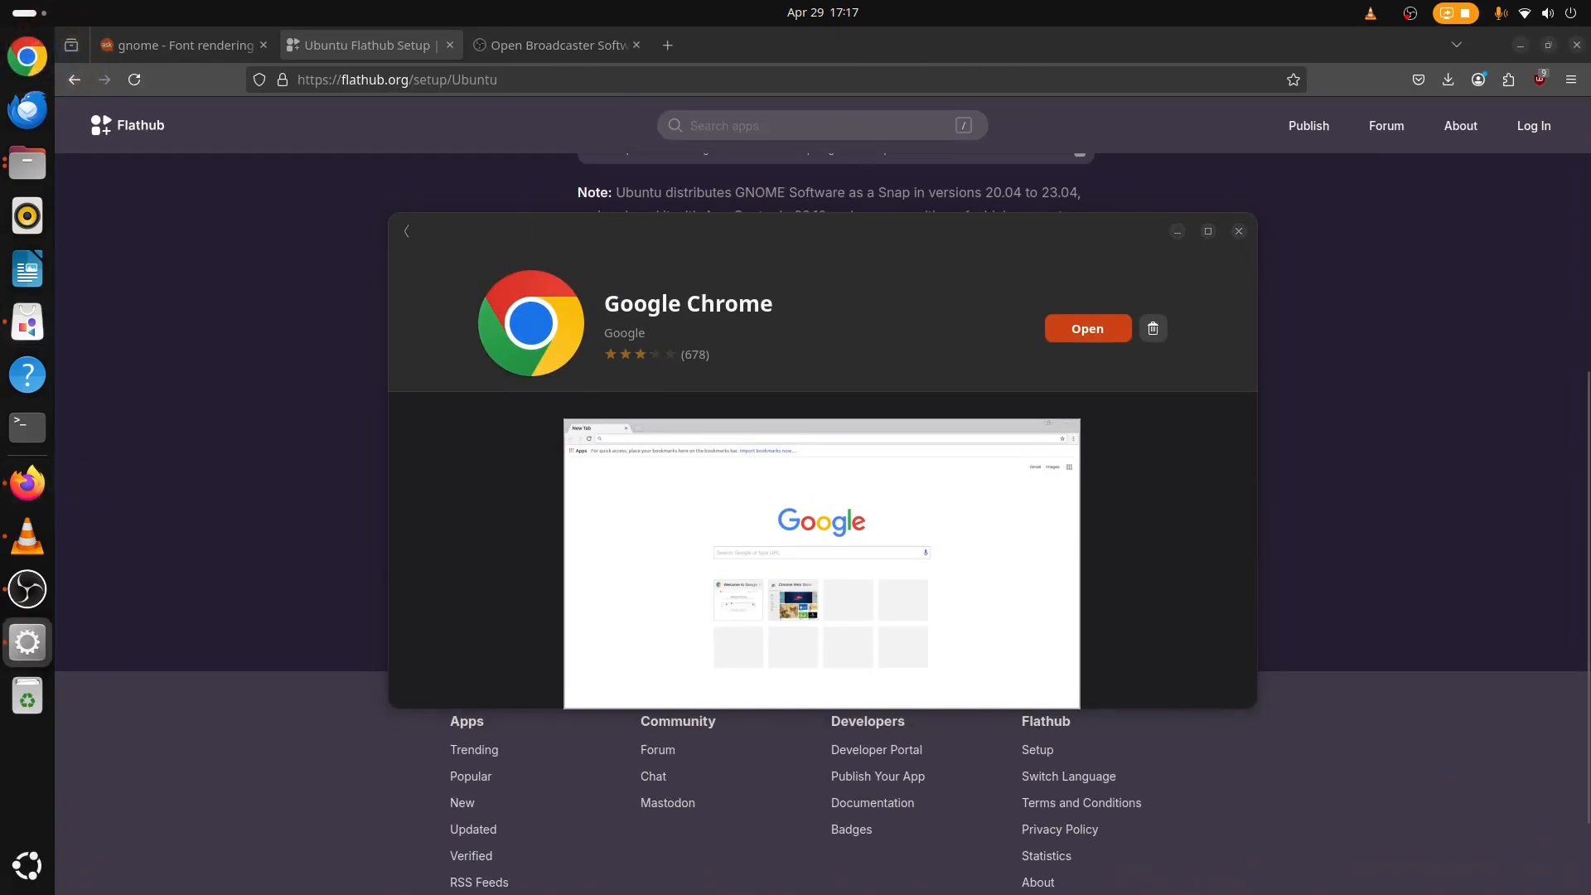
left_click(989, 472)
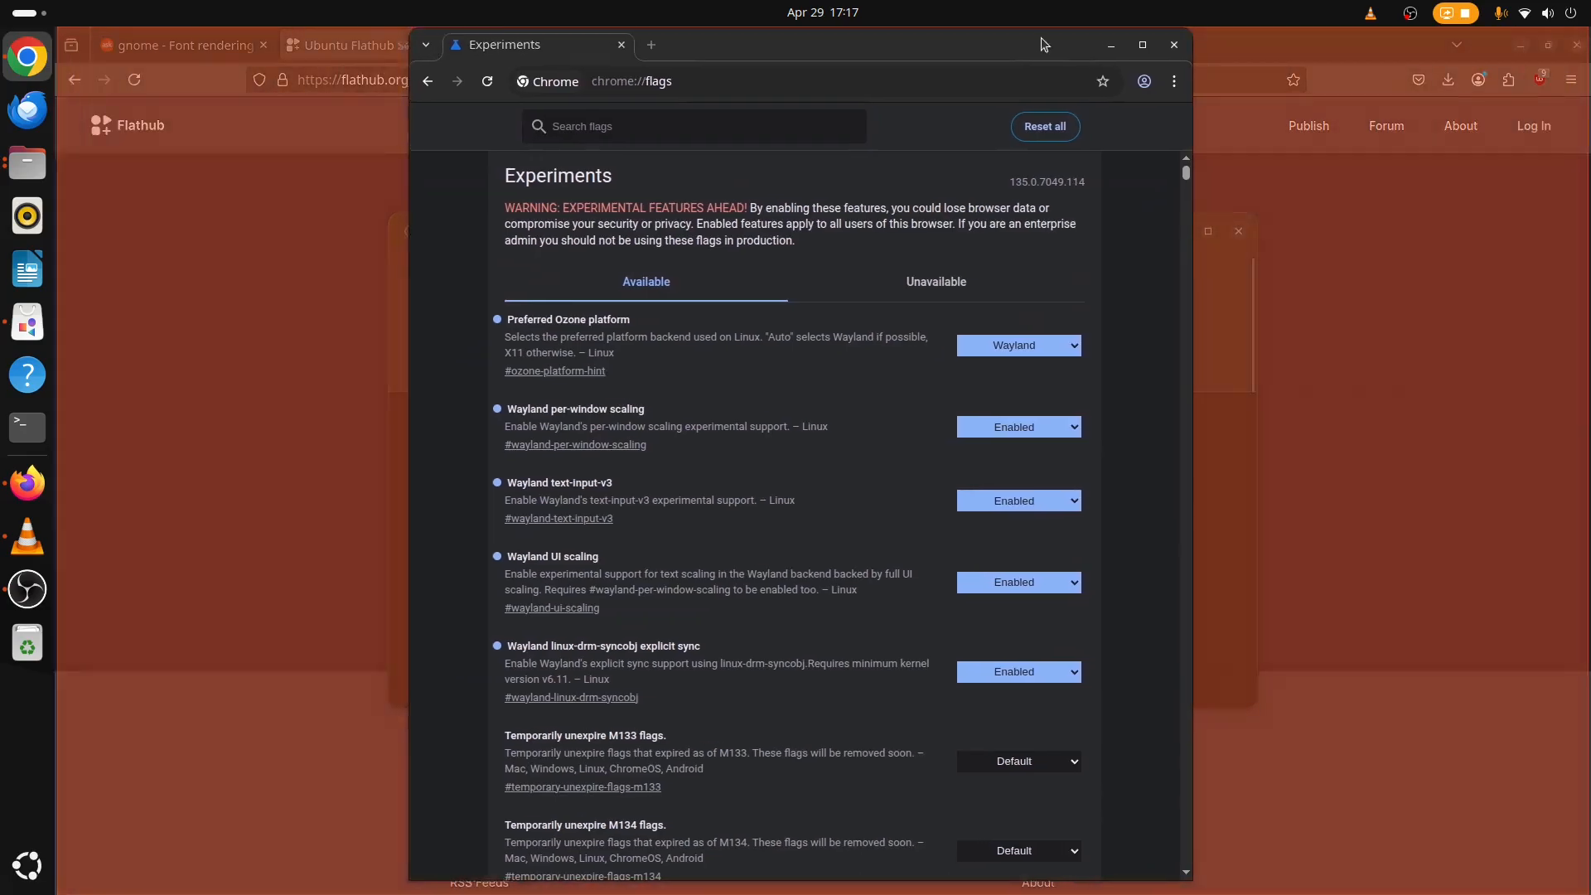
double_click(1042, 44)
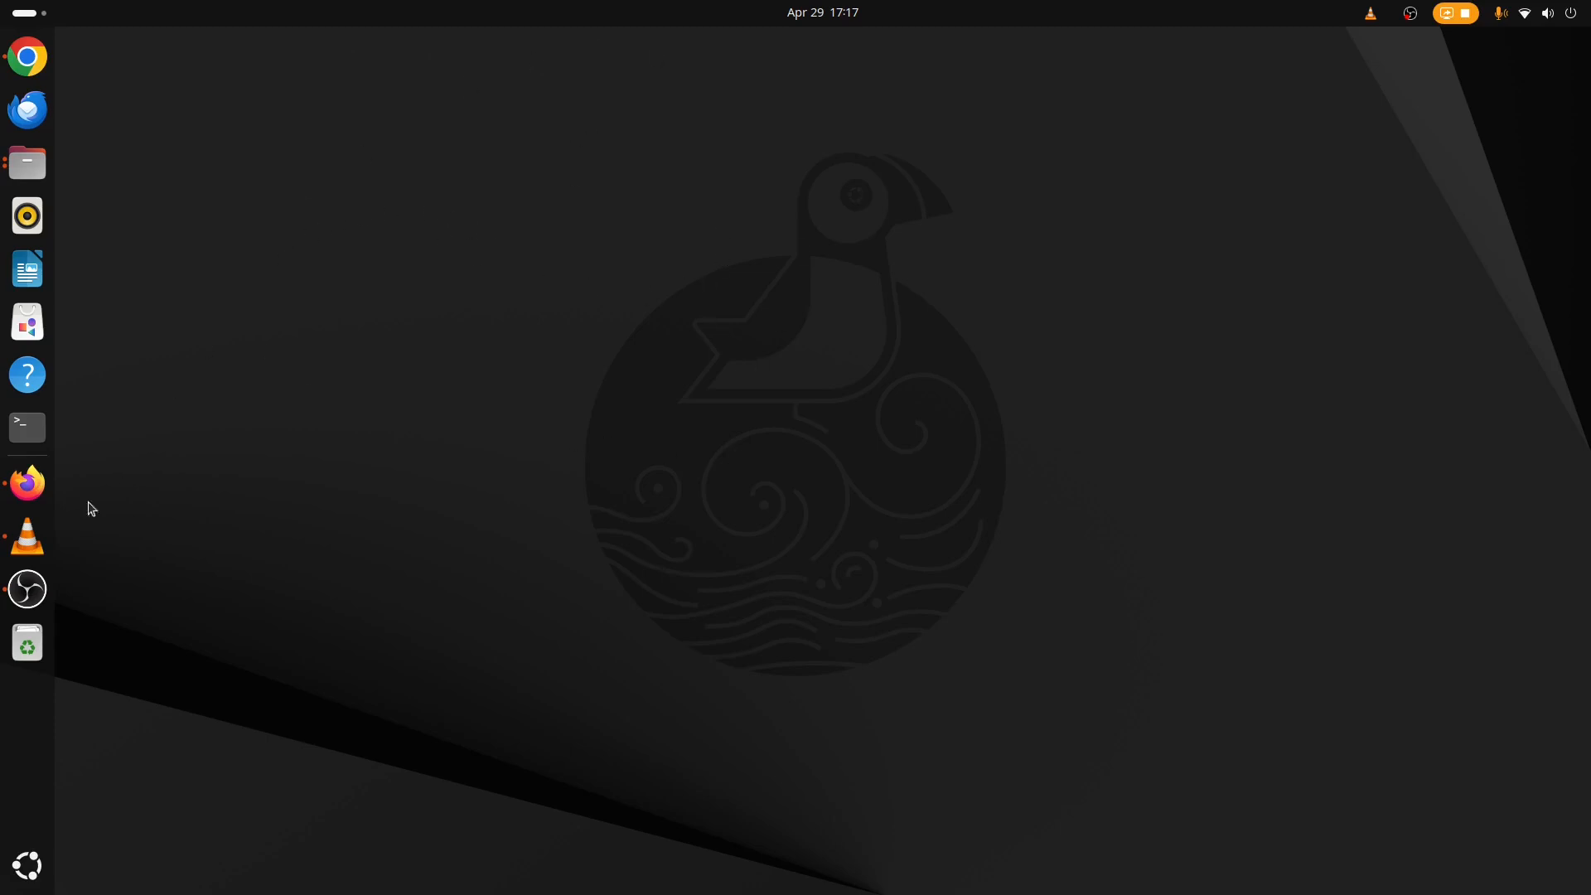
Search the Software store for ext and install Extension Manager from Flathub.
left_click(28, 322)
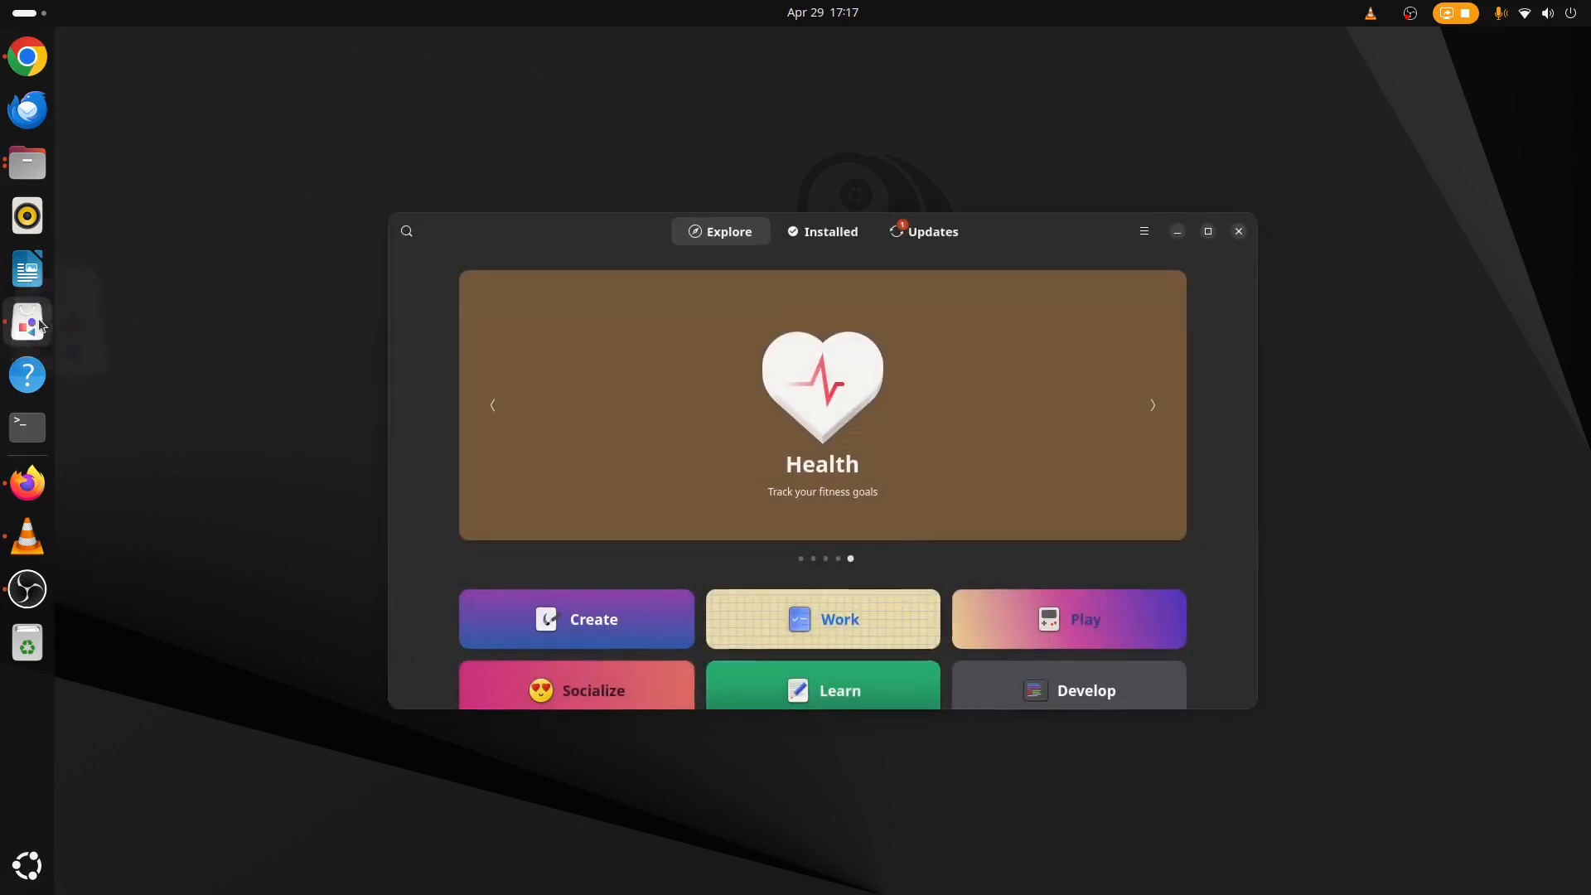
left_click(408, 232)
type("ext")
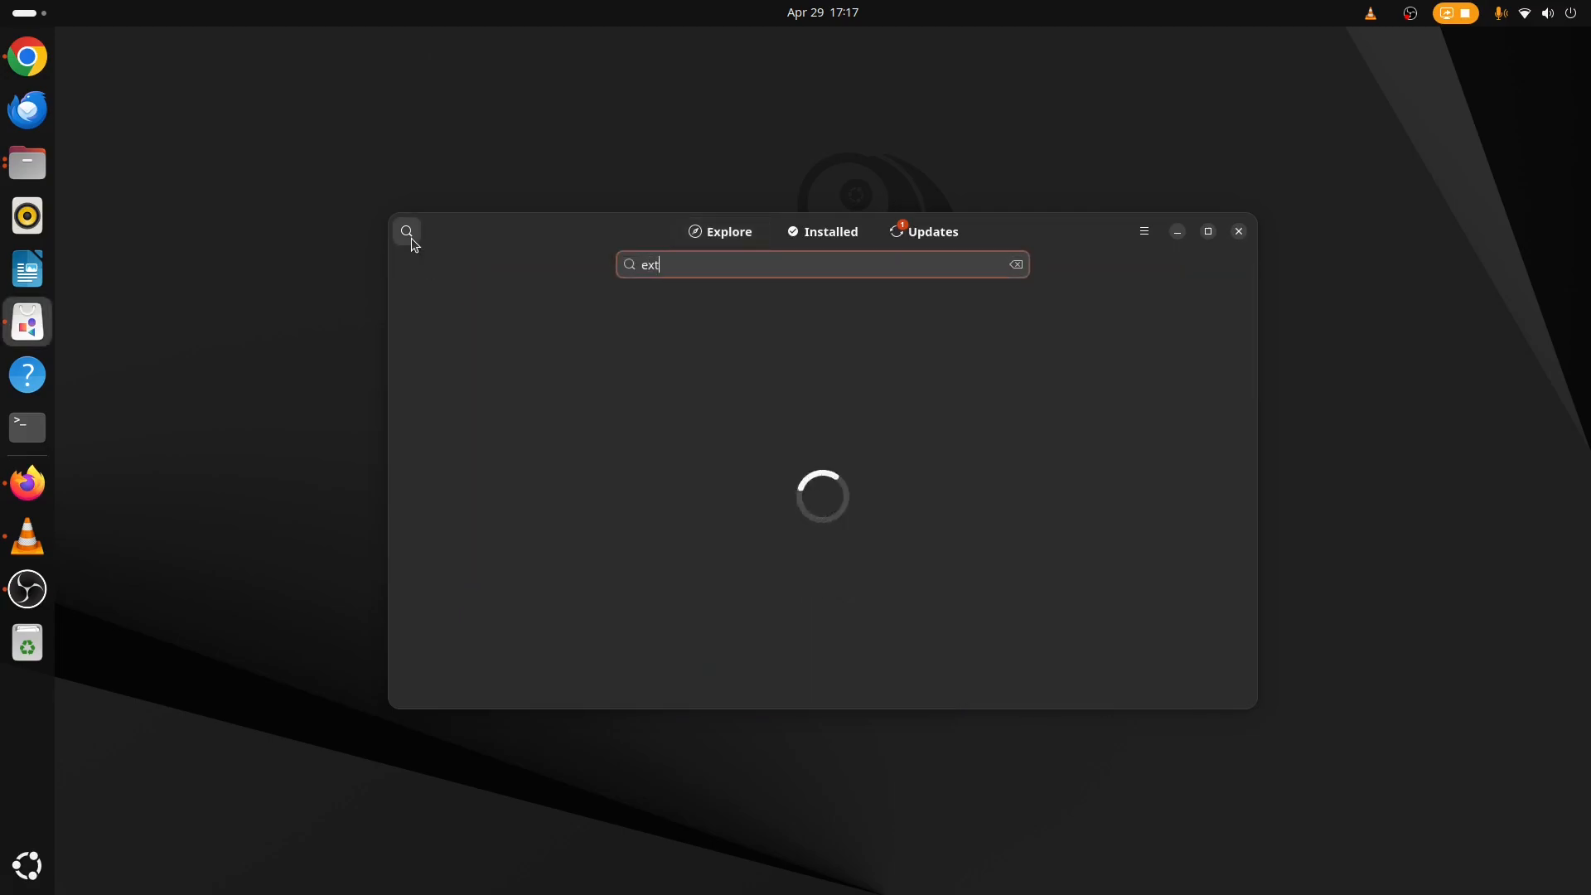
left_click(649, 333)
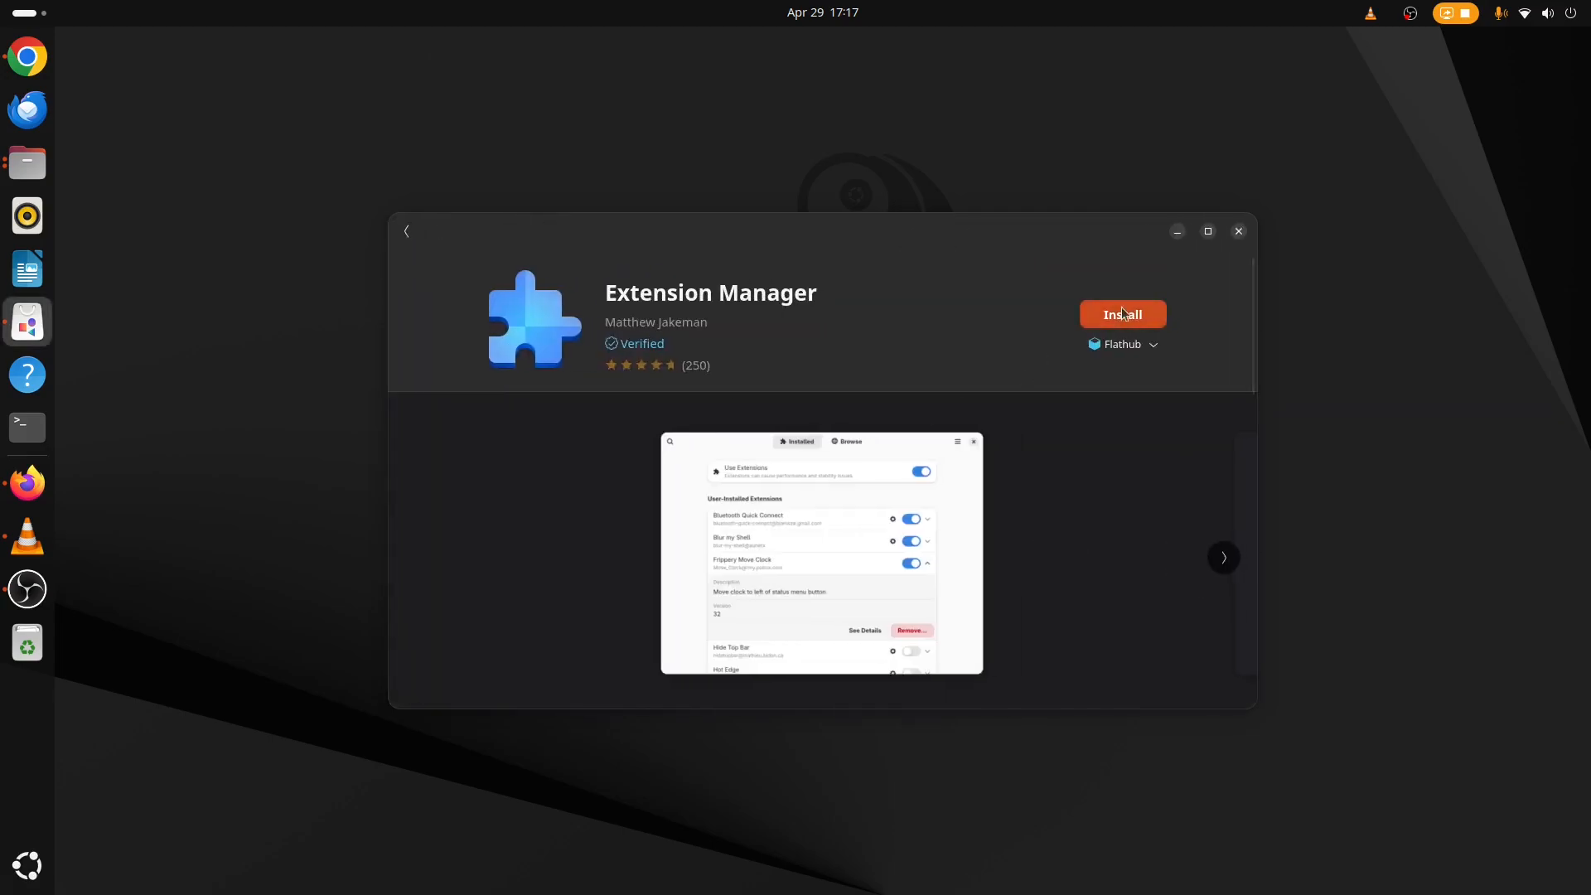
left_click(1122, 327)
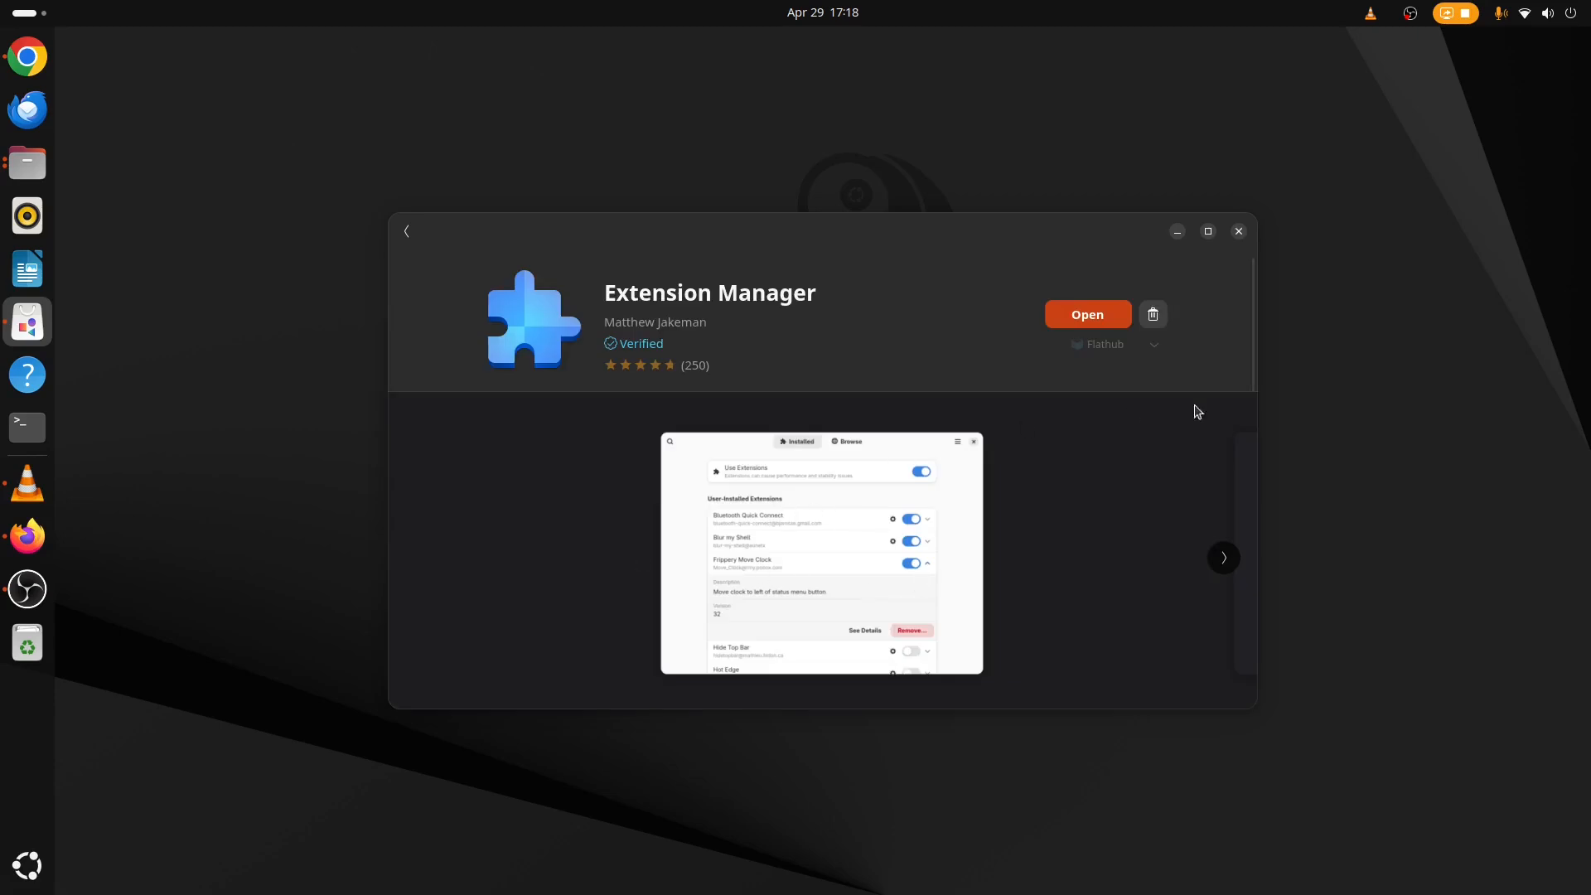
Open Extension Manager and search its online extension catalogue for blurmyshell.
left_click(1107, 320)
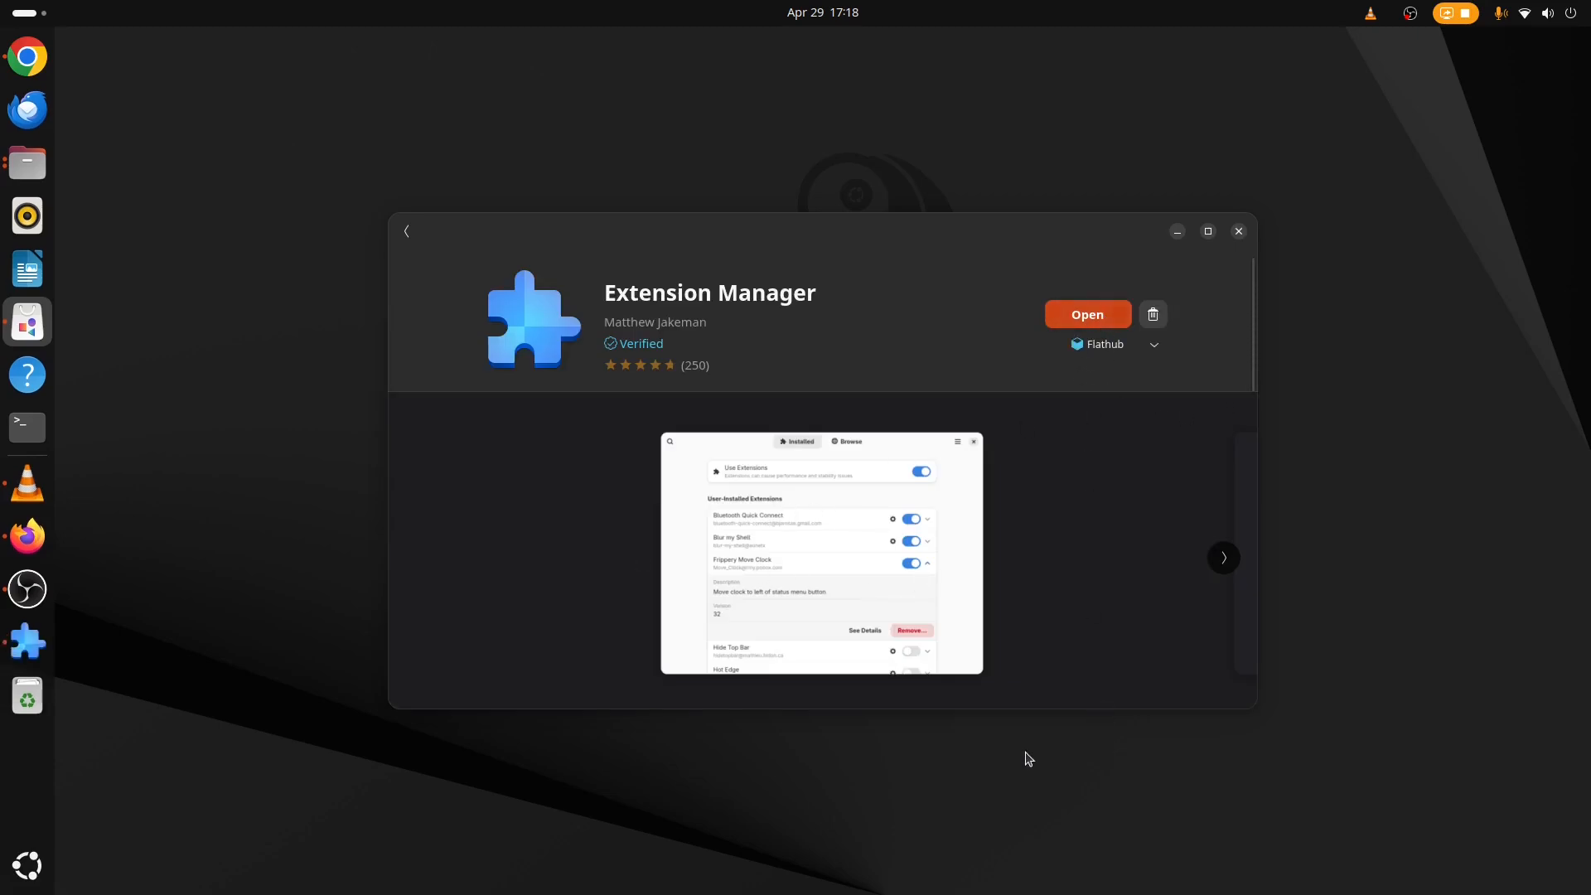
left_click(872, 234)
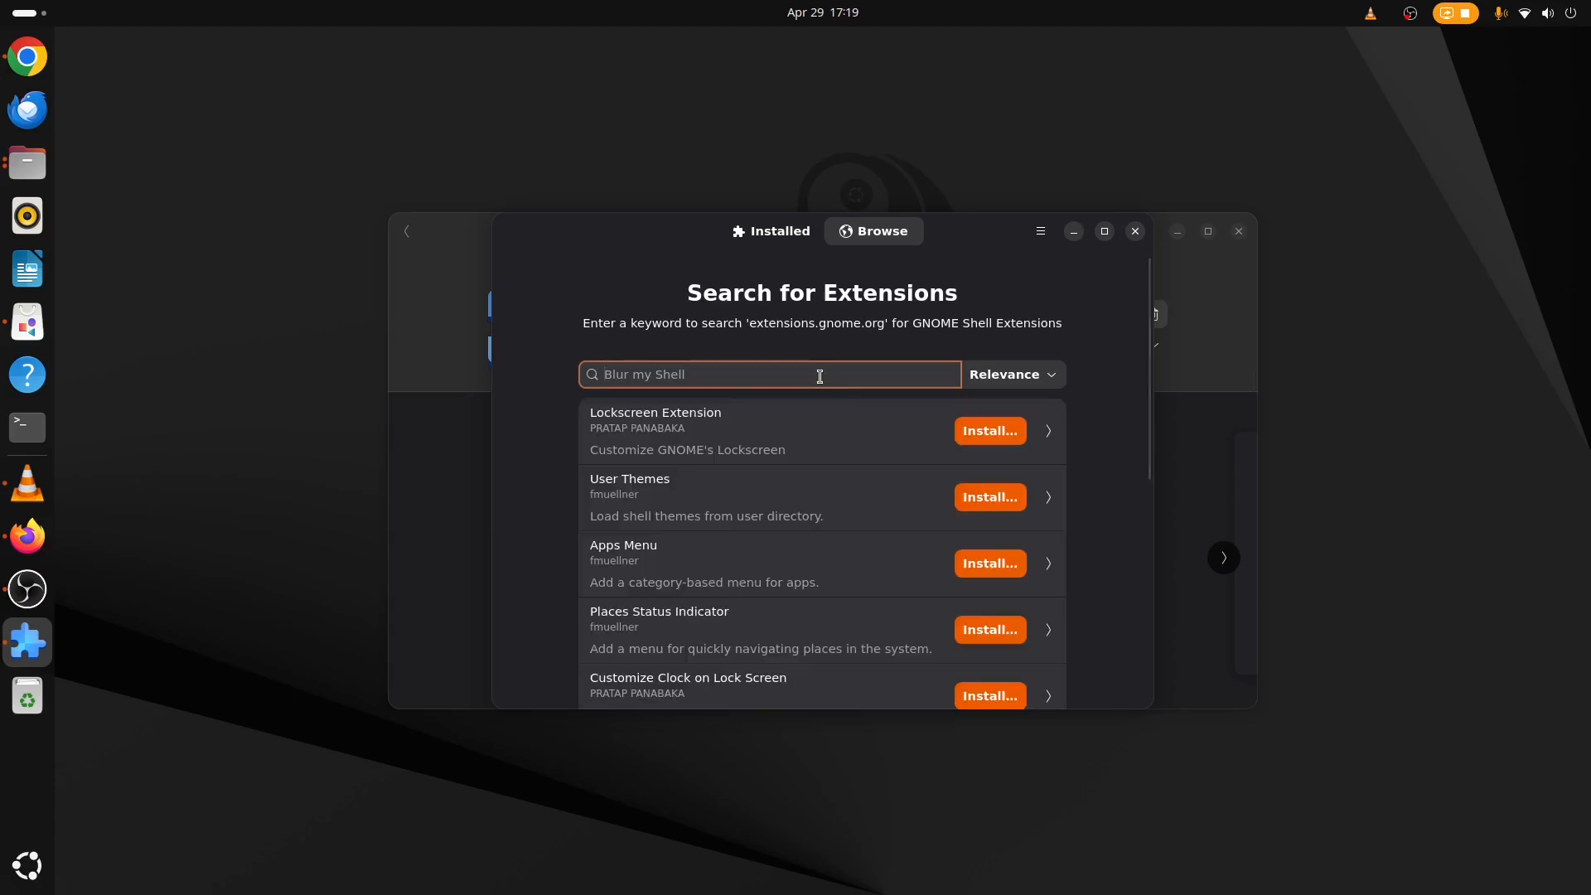
type("blurmys")
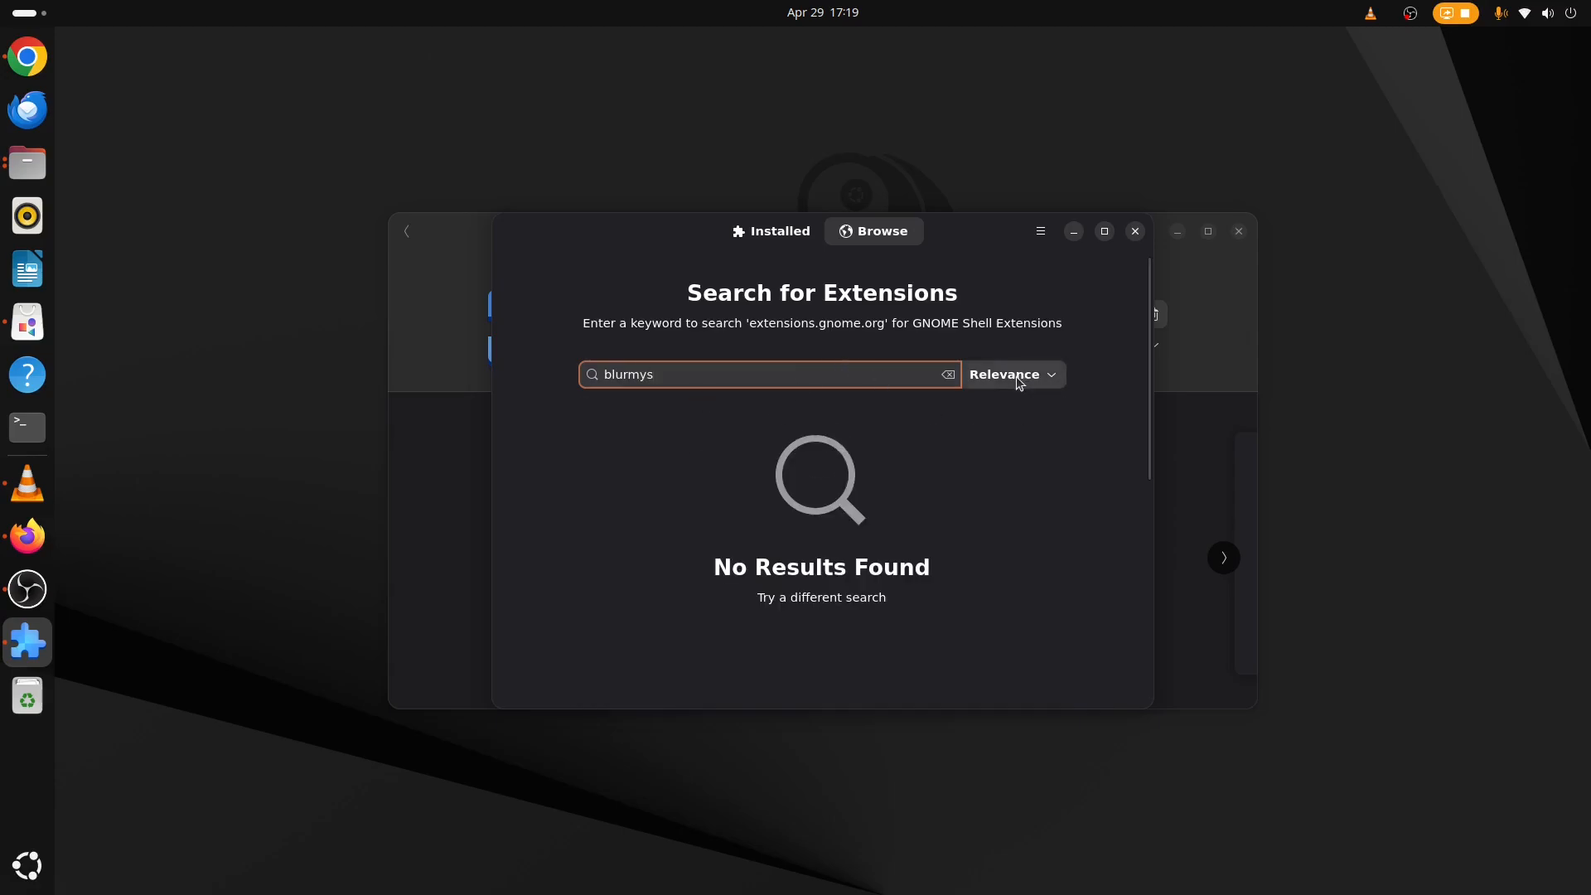
type("hell")
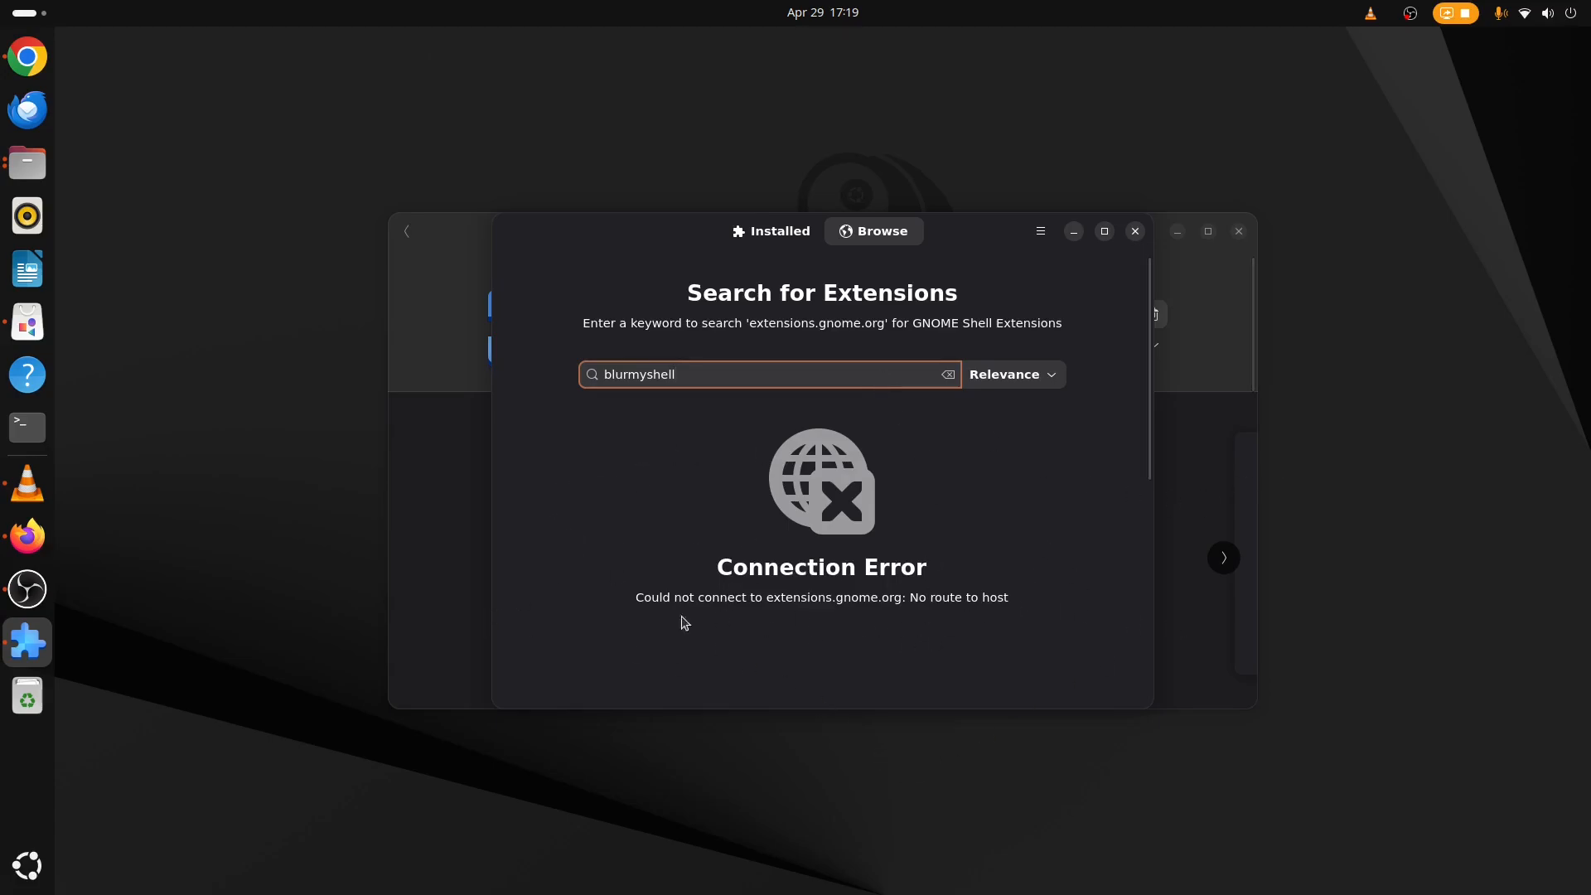
left_click(1586, 6)
left_click(1587, 7)
left_click(28, 12)
Switch to Google Chrome, open a new tab and set Google as the default search engine.
left_click(27, 65)
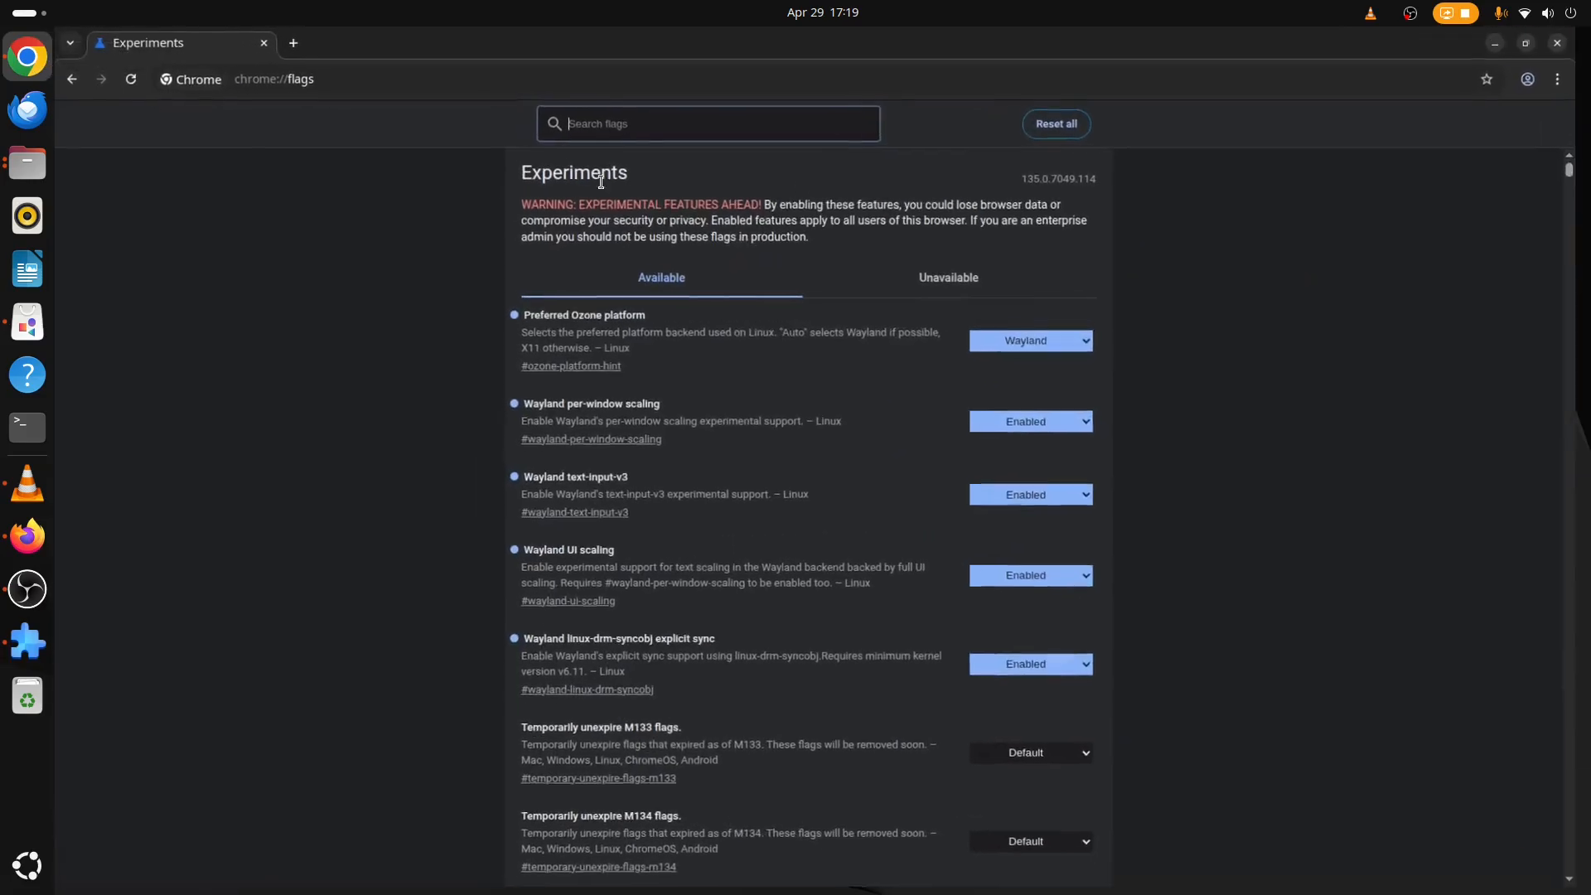
left_click(297, 44)
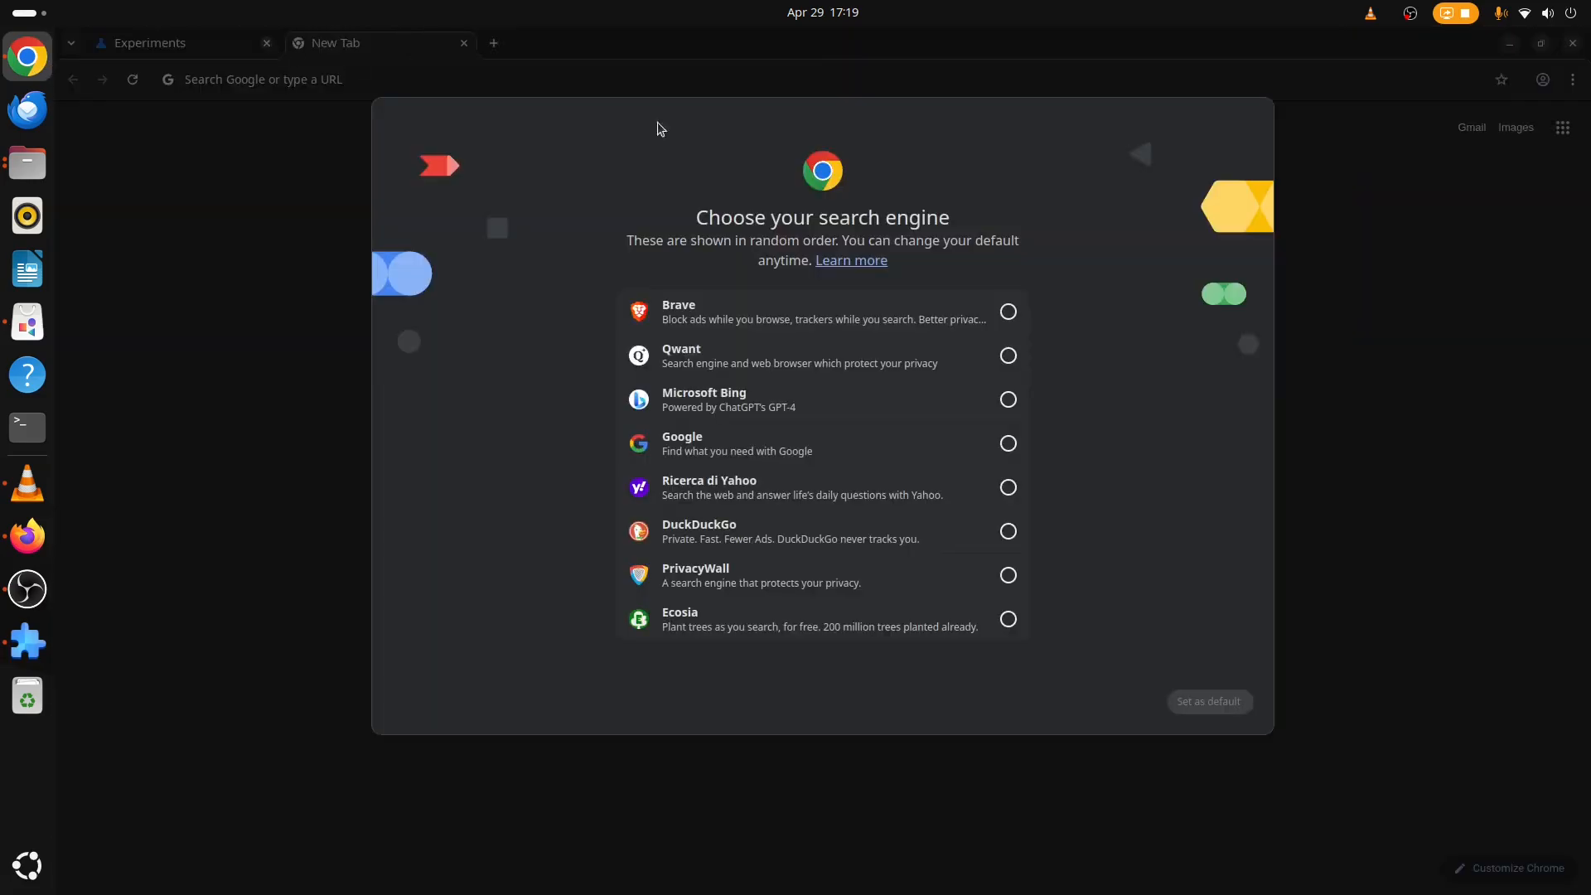
left_click(791, 442)
left_click(1208, 701)
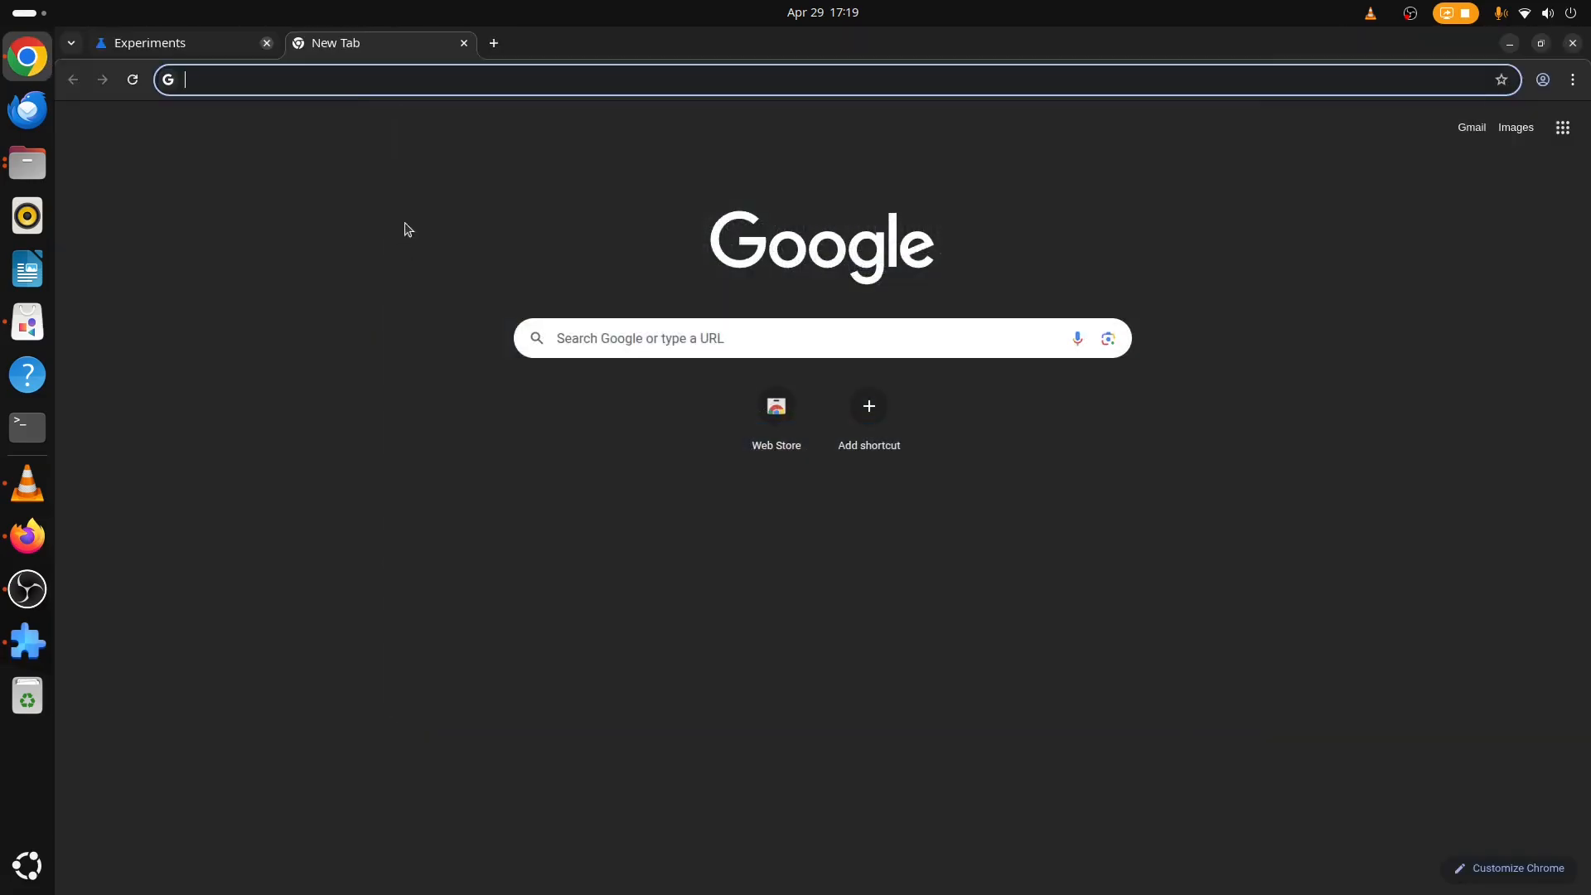
Search Google for youtube from the address bar.
left_click(530, 86)
type("t")
key("BackSpace")
type("youtube")
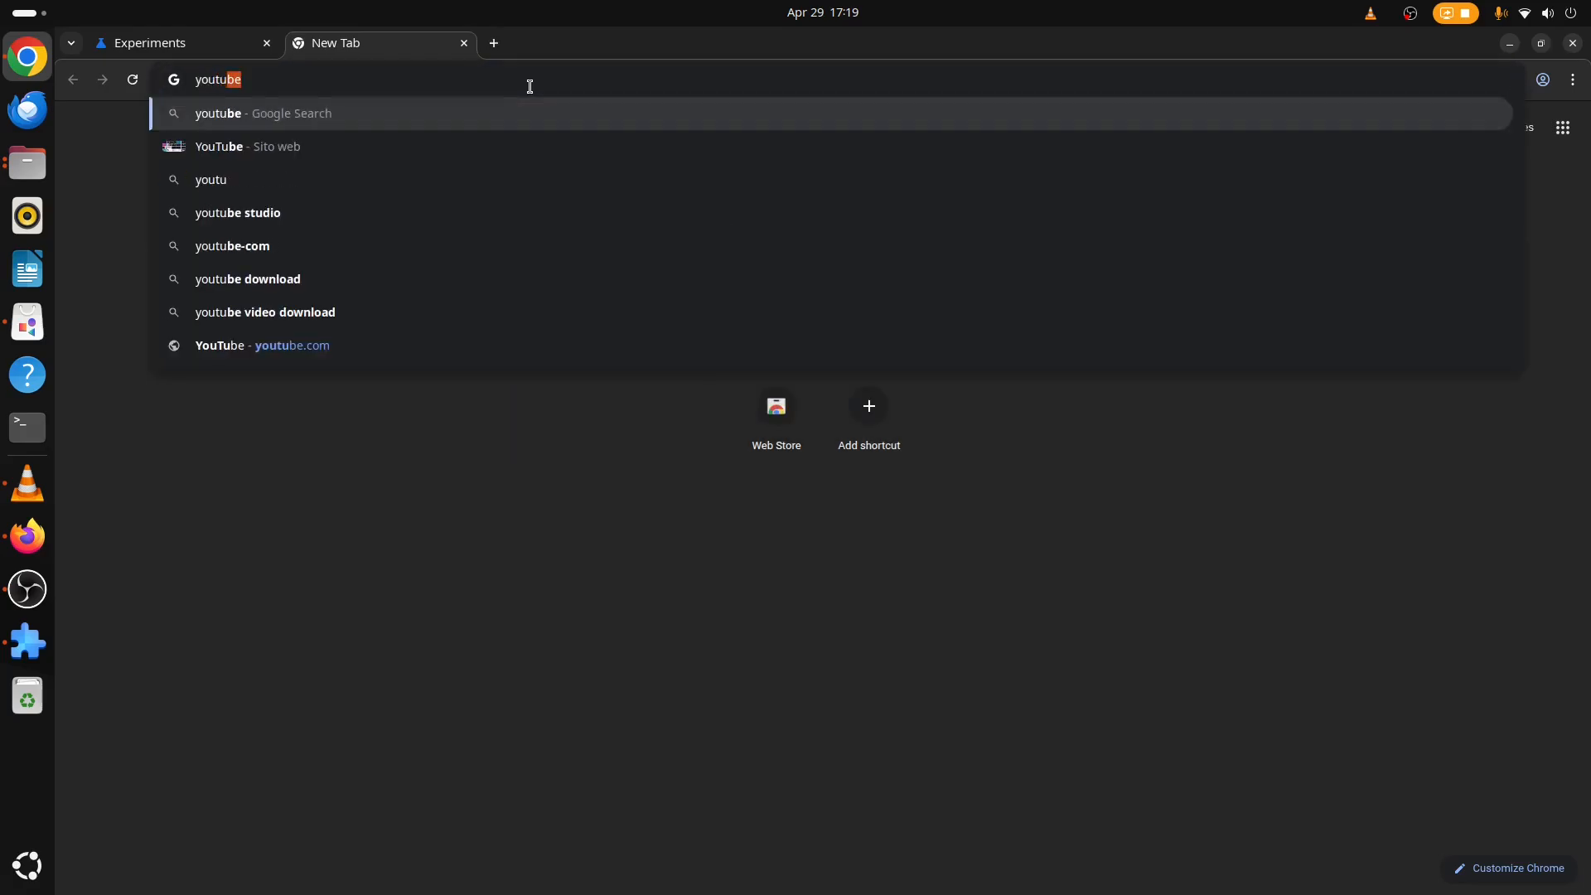
key("Return")
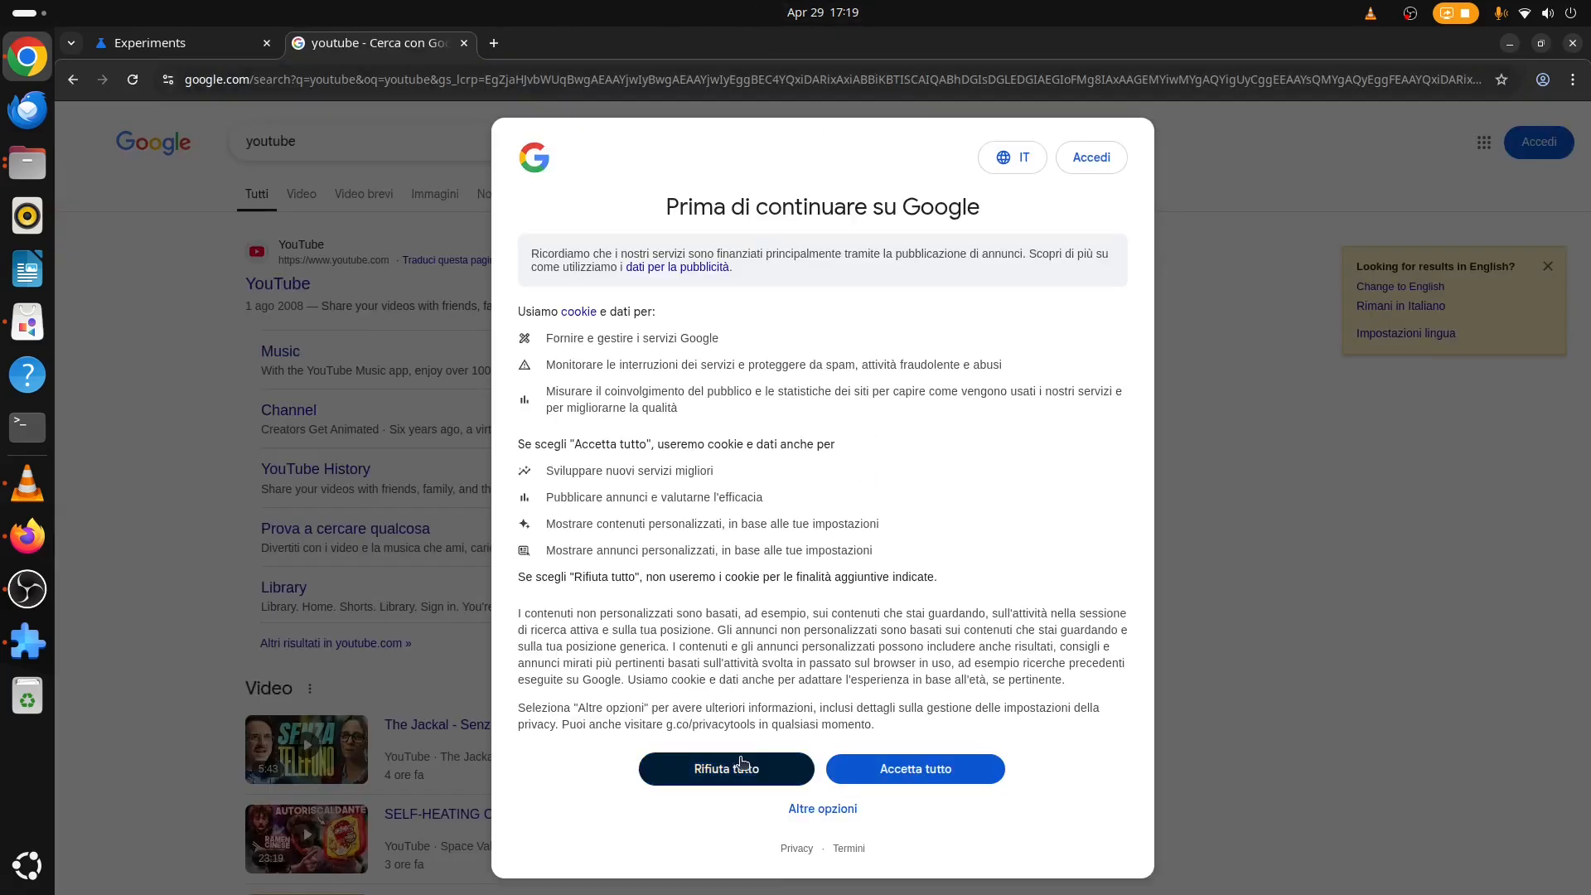
Reject Google's cookie consent and close the Experiments tab.
left_click(779, 661)
left_click(265, 43)
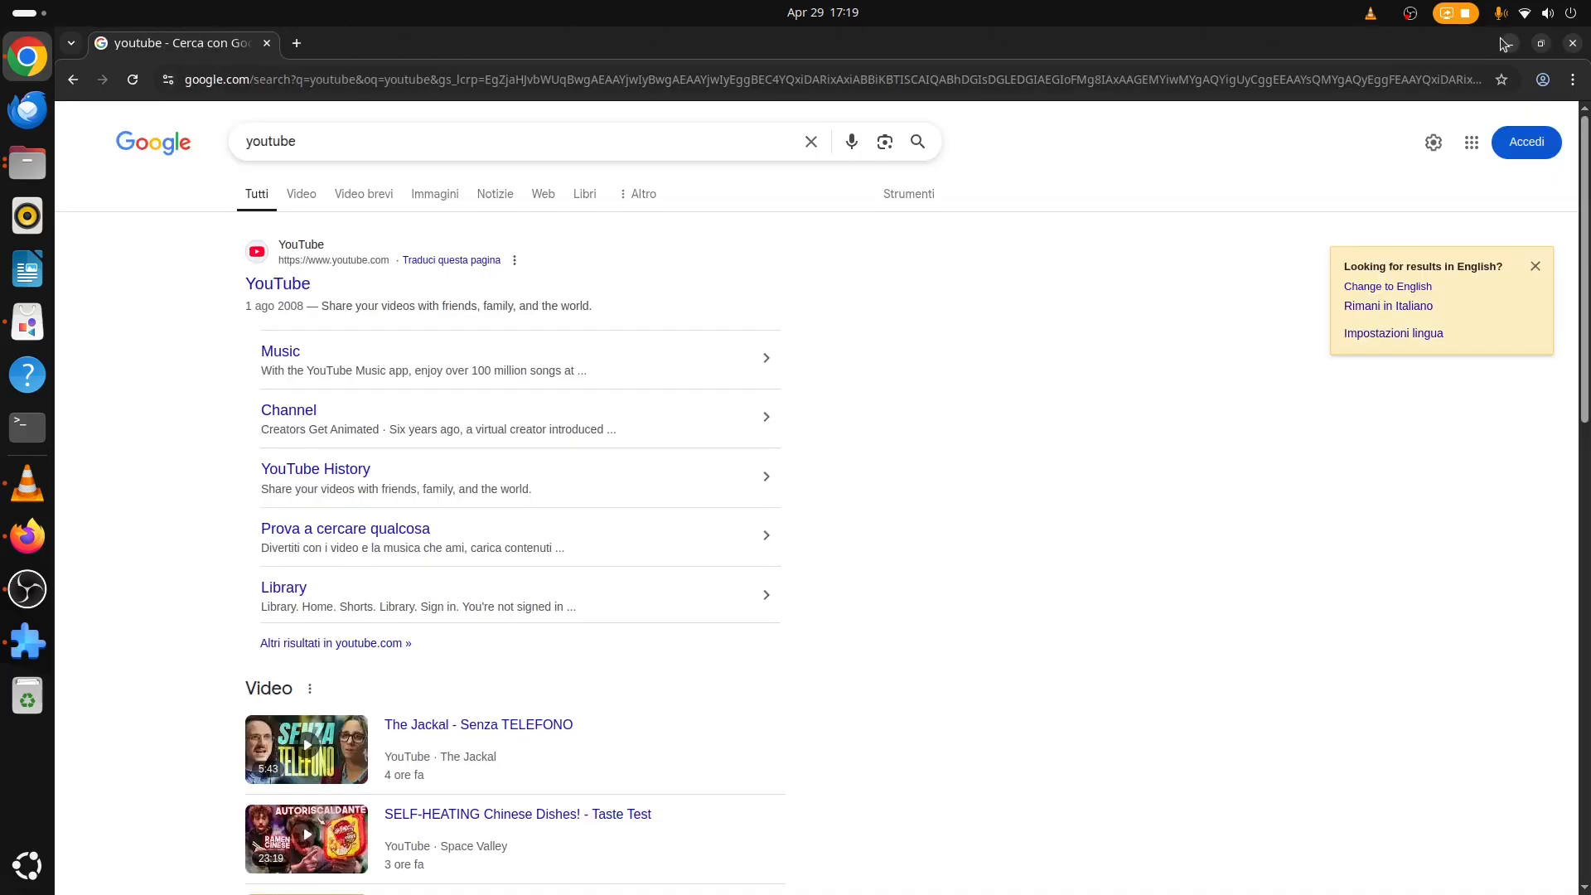
left_click(265, 43)
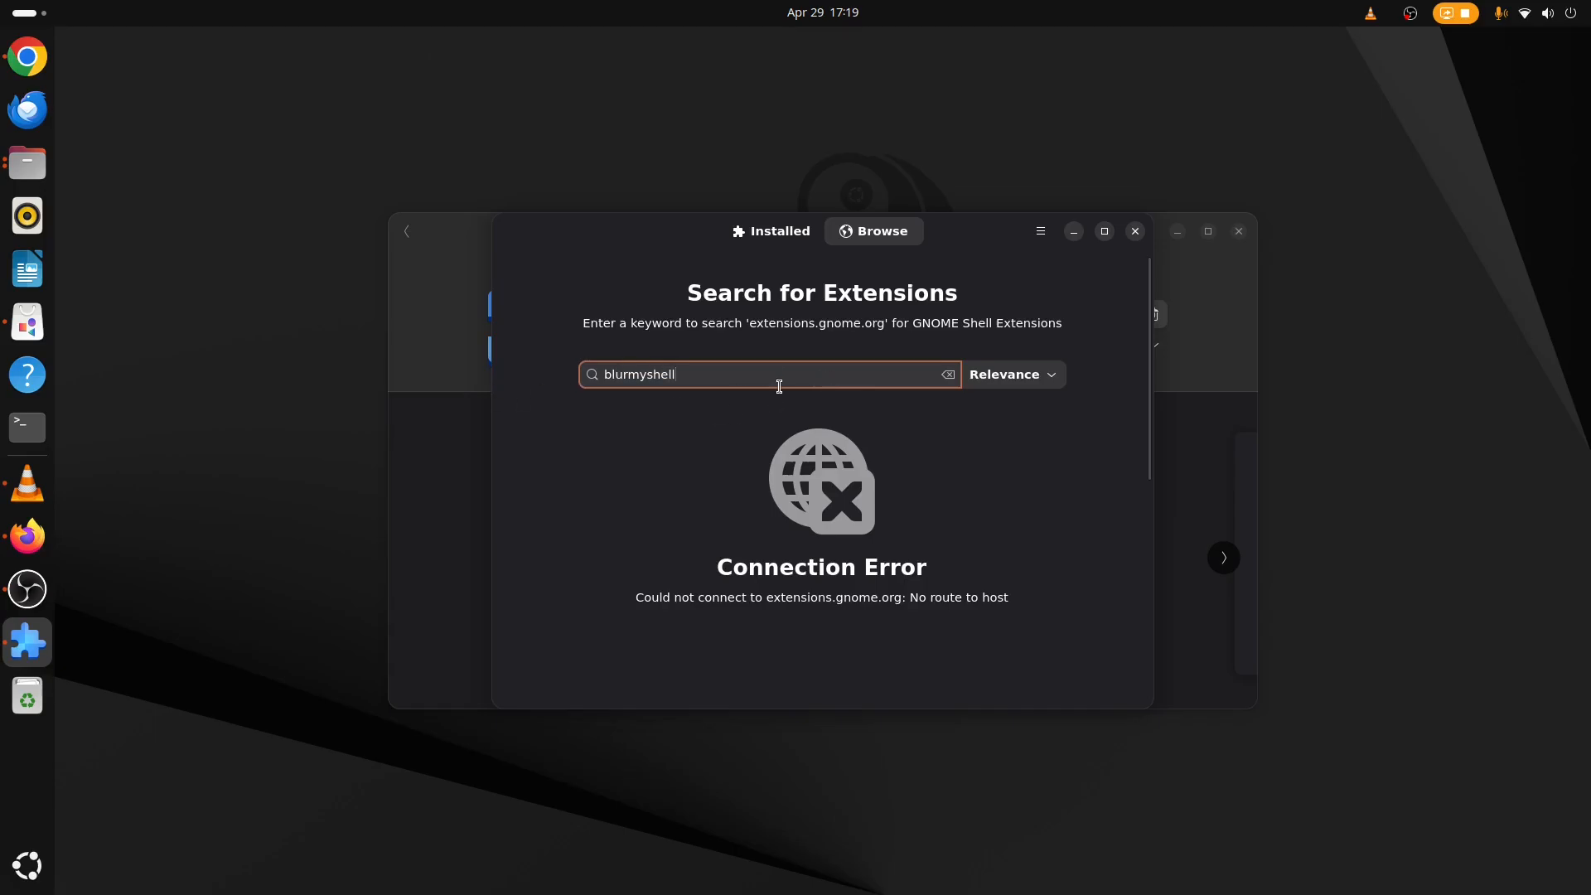
Clear the Extension Manager search field and launch Software Updater from the app grid.
key("ctrl+a")
key("BackSpace")
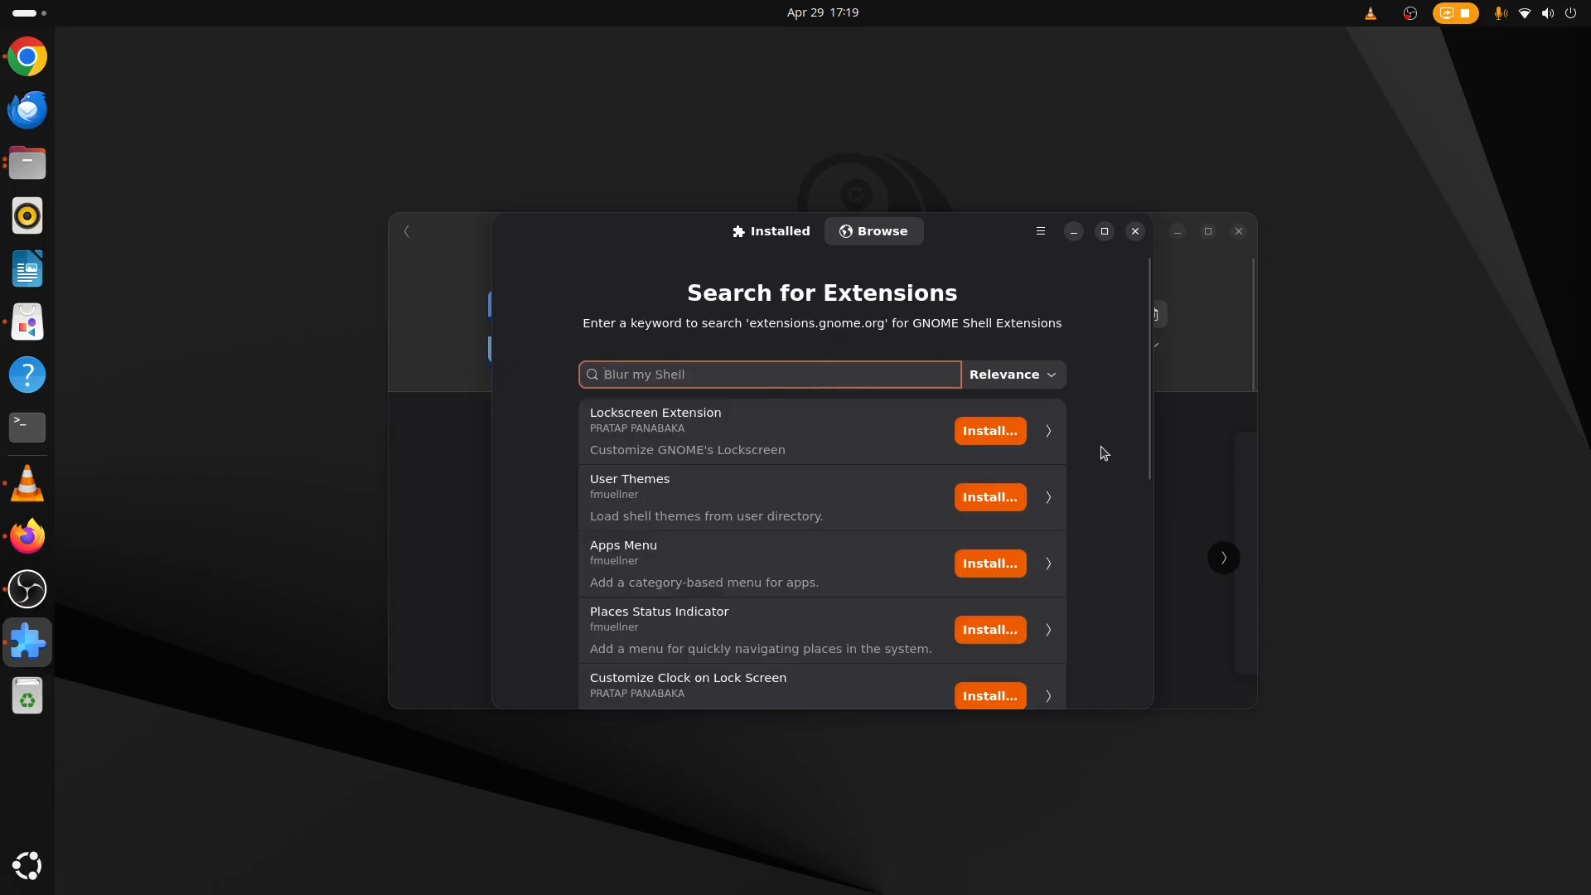
left_click(28, 865)
scroll(1309, 567, "down", 1)
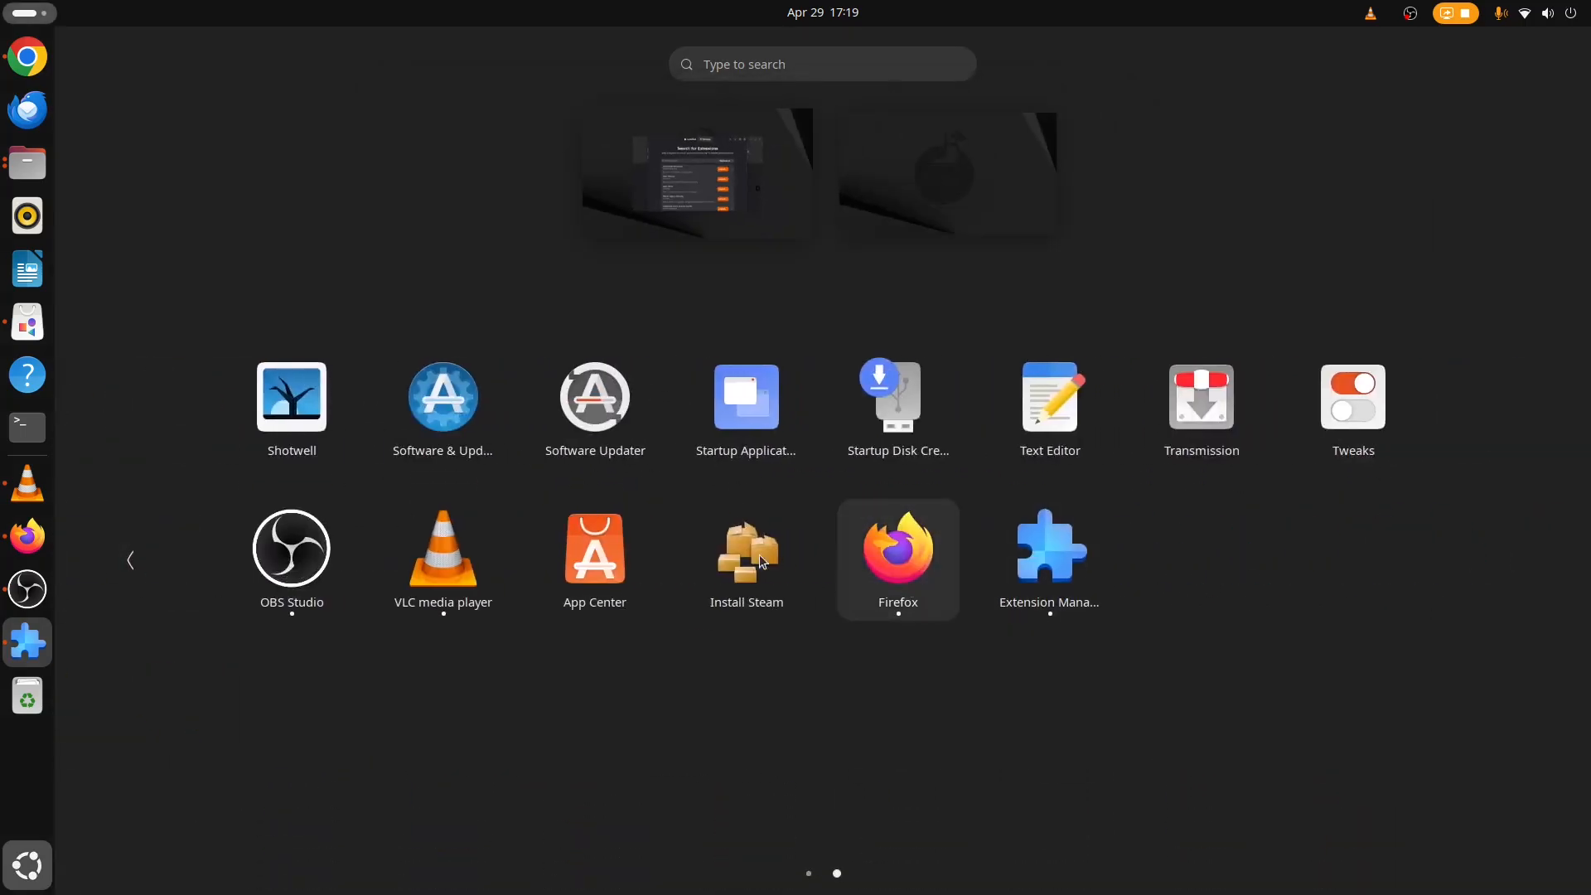
left_click(618, 409)
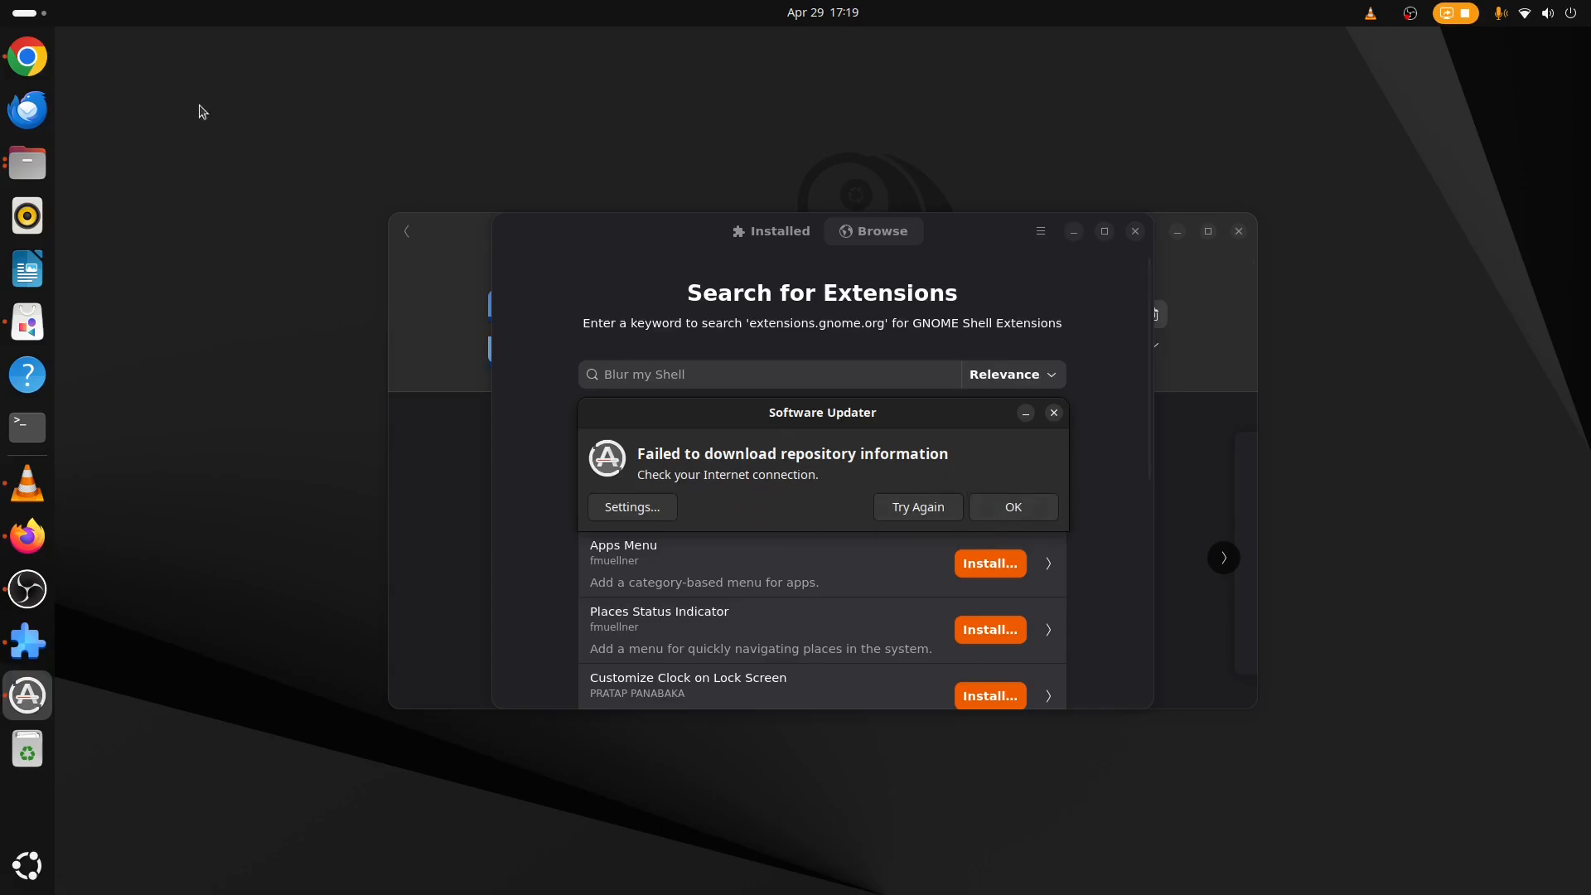
Open YouTube from the Google results in Chrome, reject its cookies and minimize the browser.
left_click(28, 56)
left_click(286, 286)
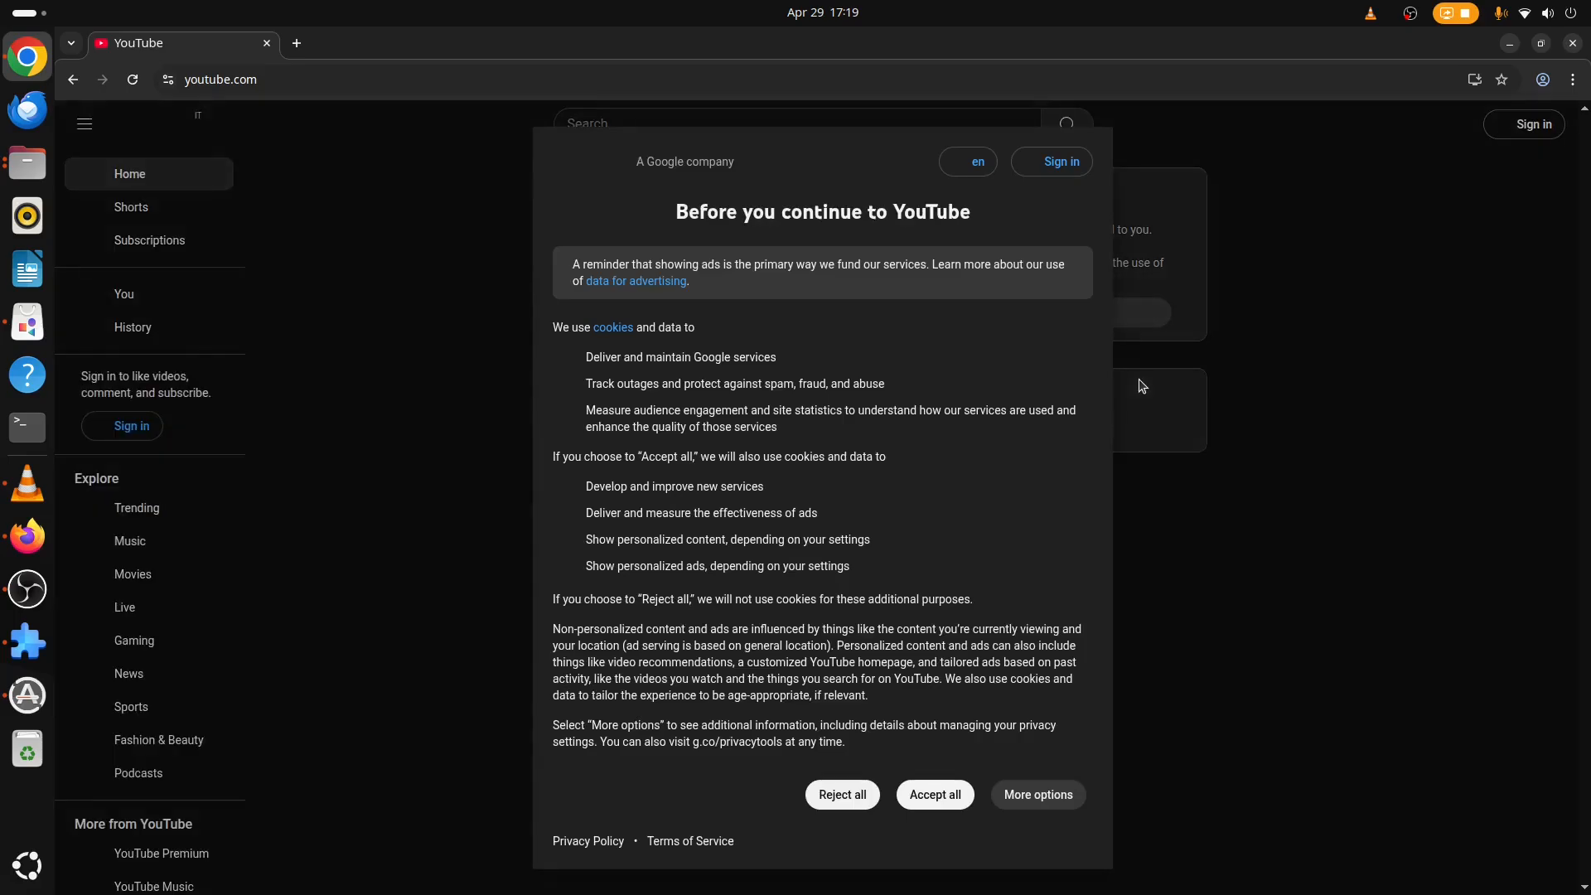
left_click(851, 806)
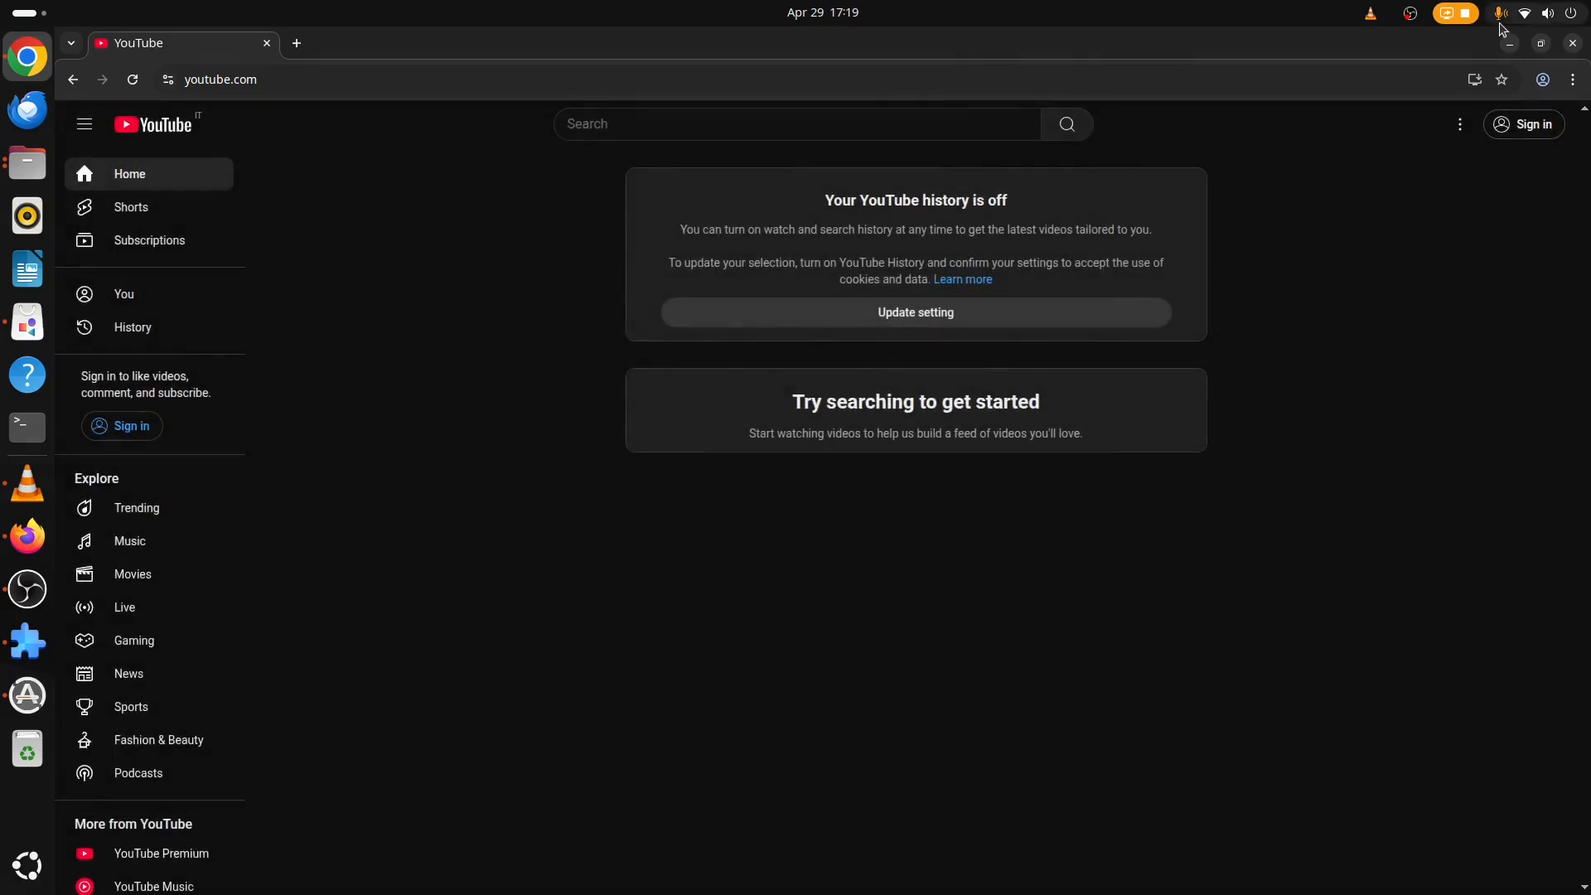
left_click(1509, 43)
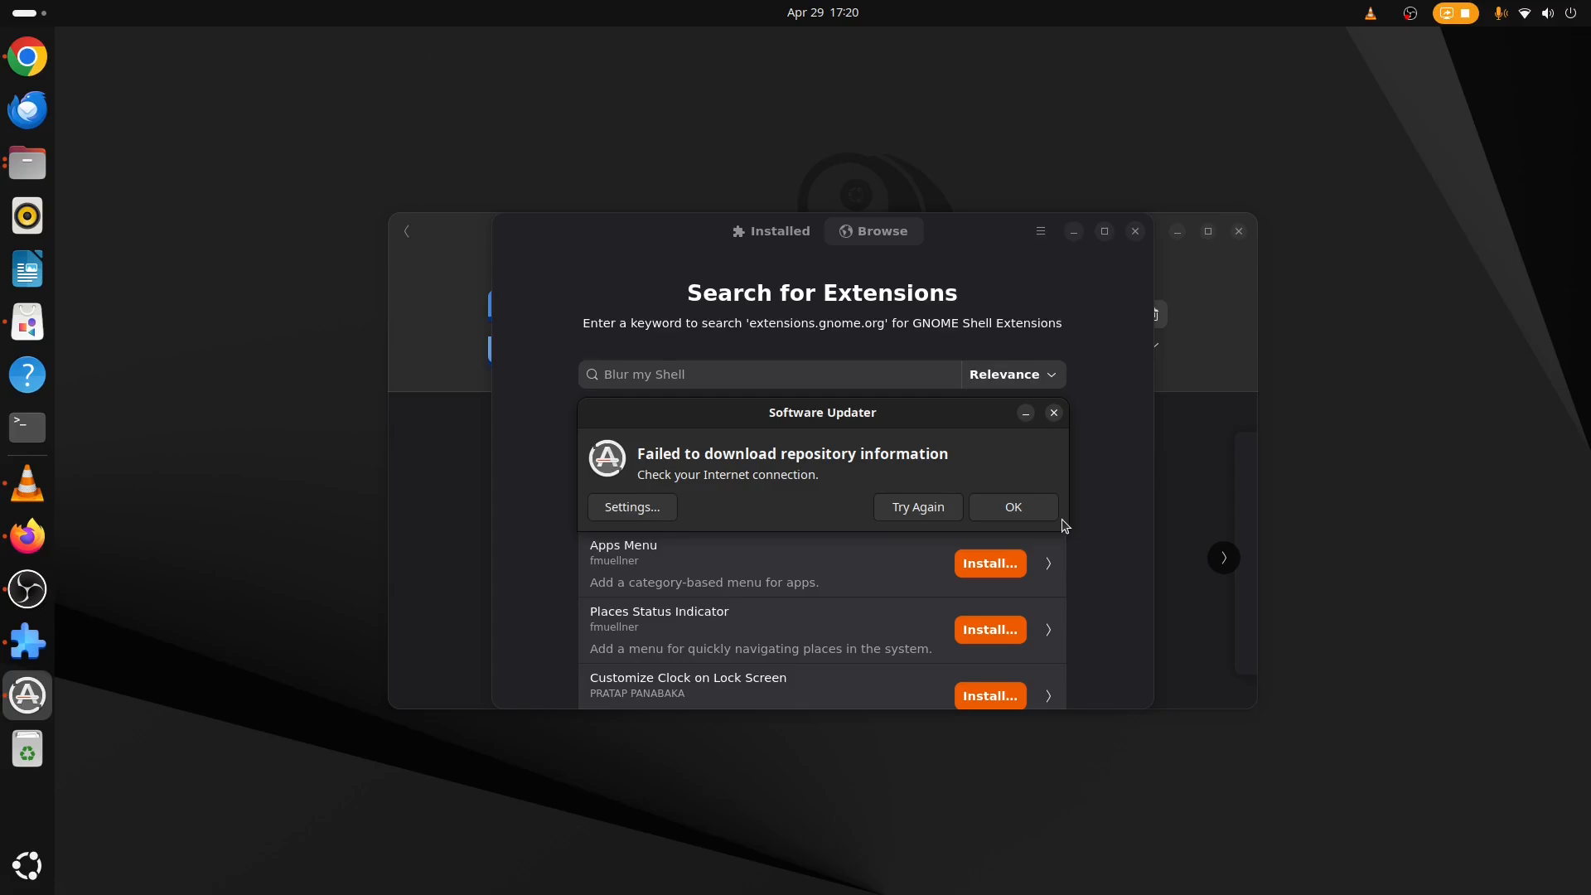
Retry the repository check in Software Updater and dismiss the dialog.
left_click(1018, 510)
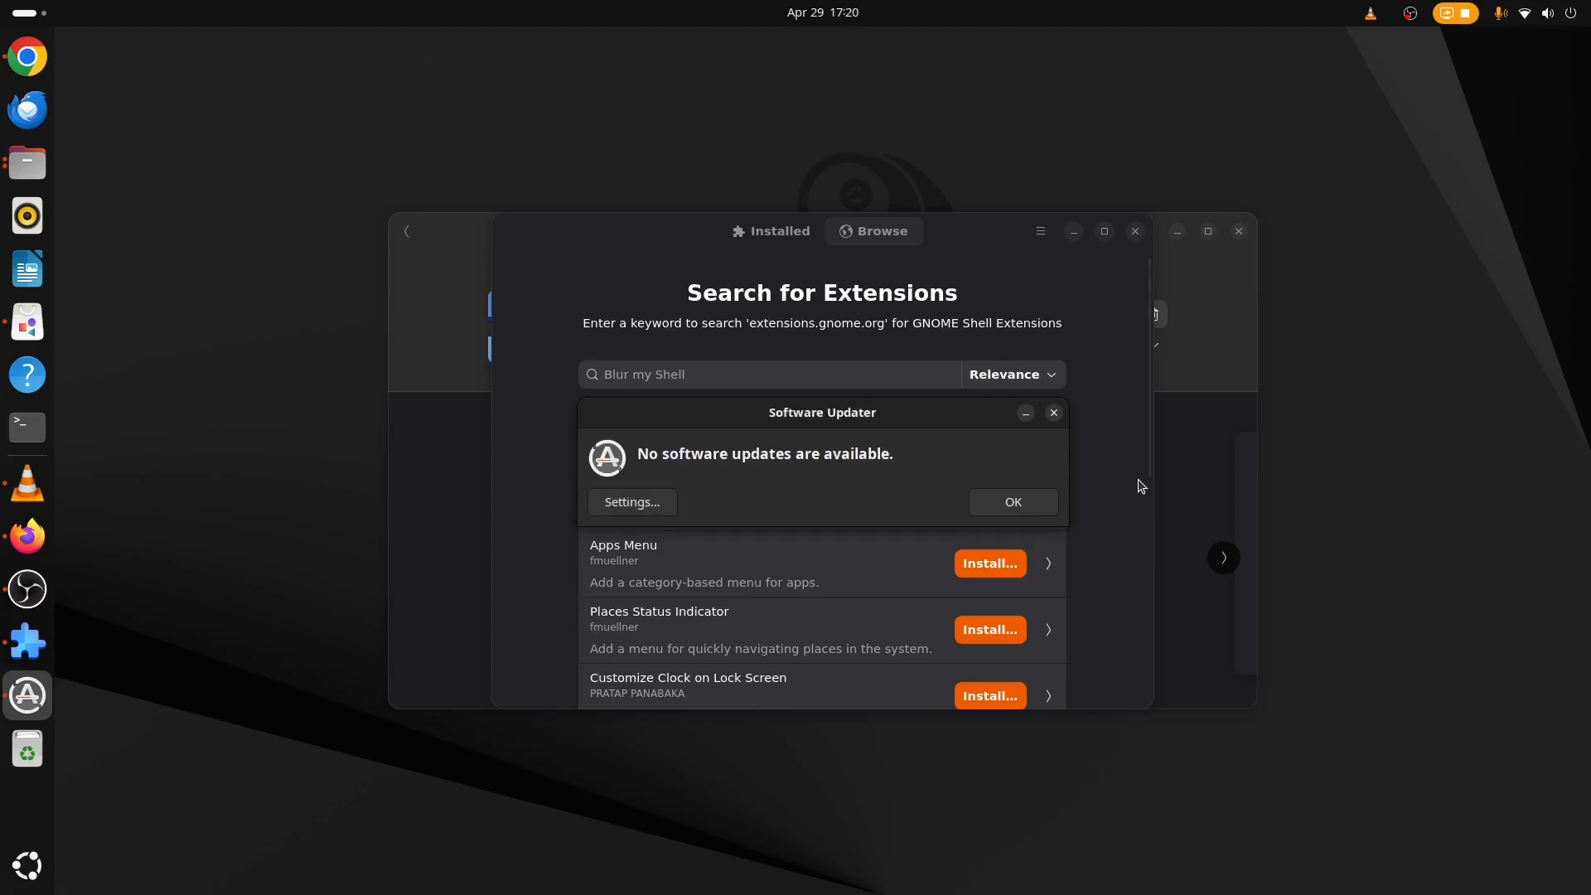
left_click(992, 503)
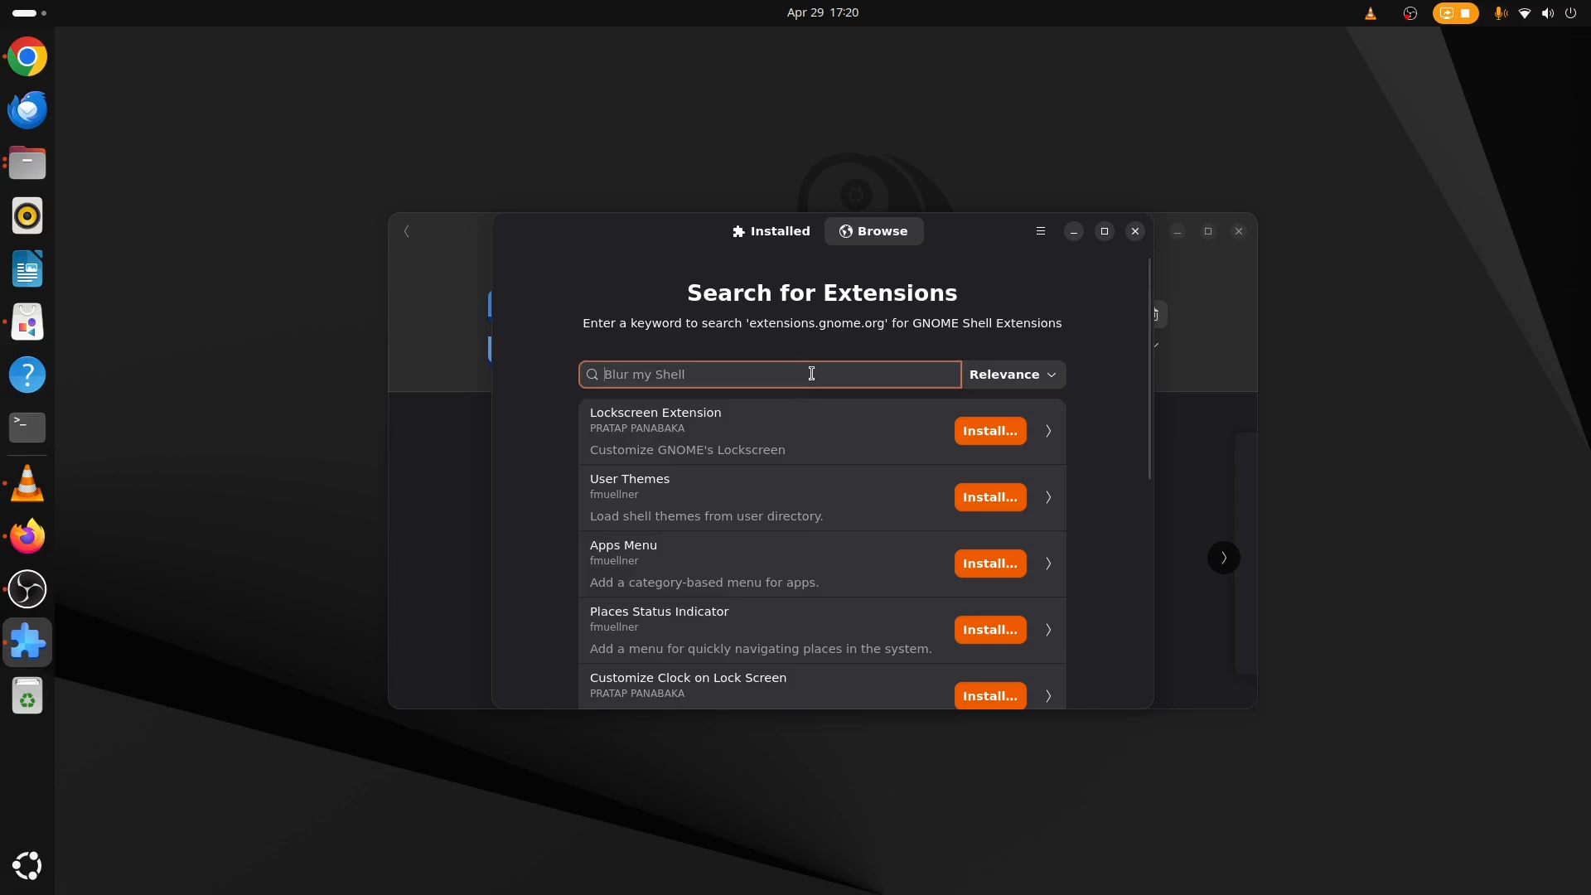
Search the extensions for "blur" and install Blur my Shell, then return to the results.
type("blur")
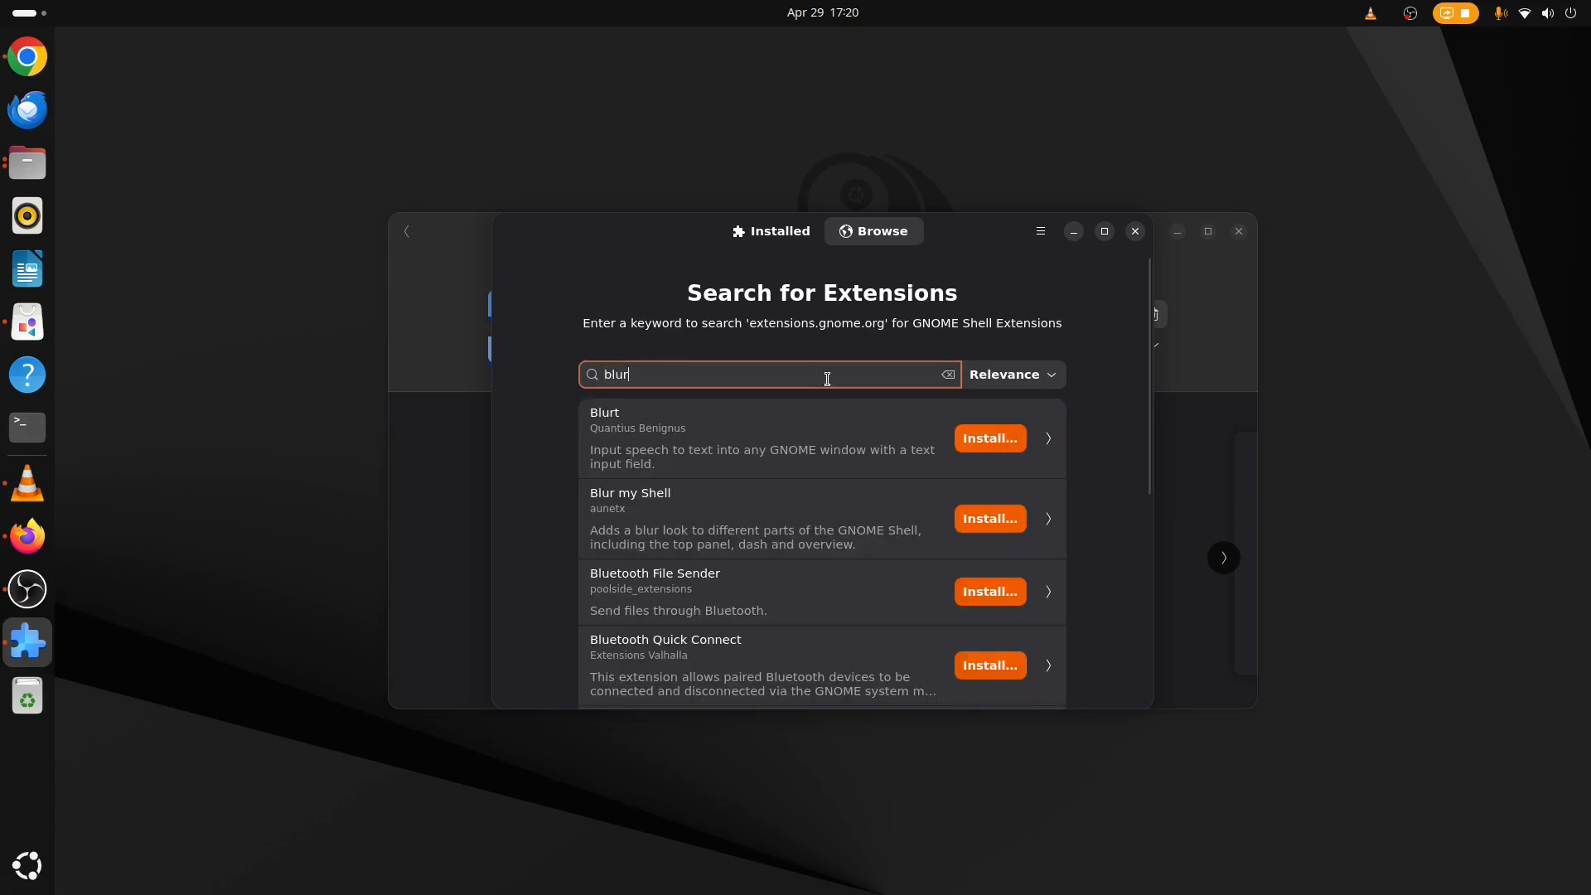
left_click(838, 507)
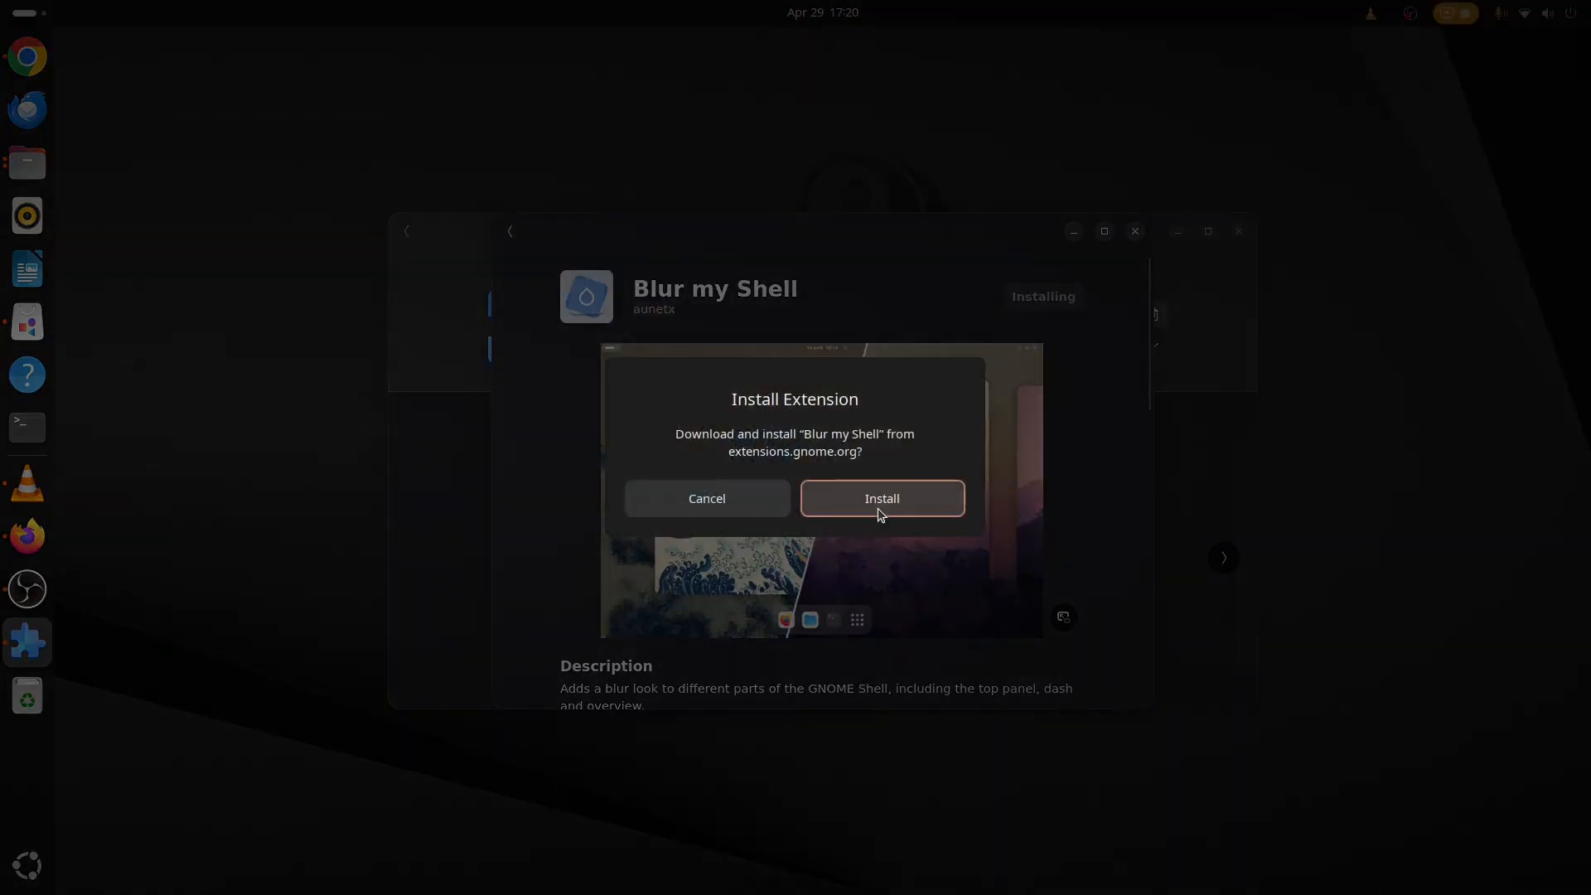
left_click(899, 499)
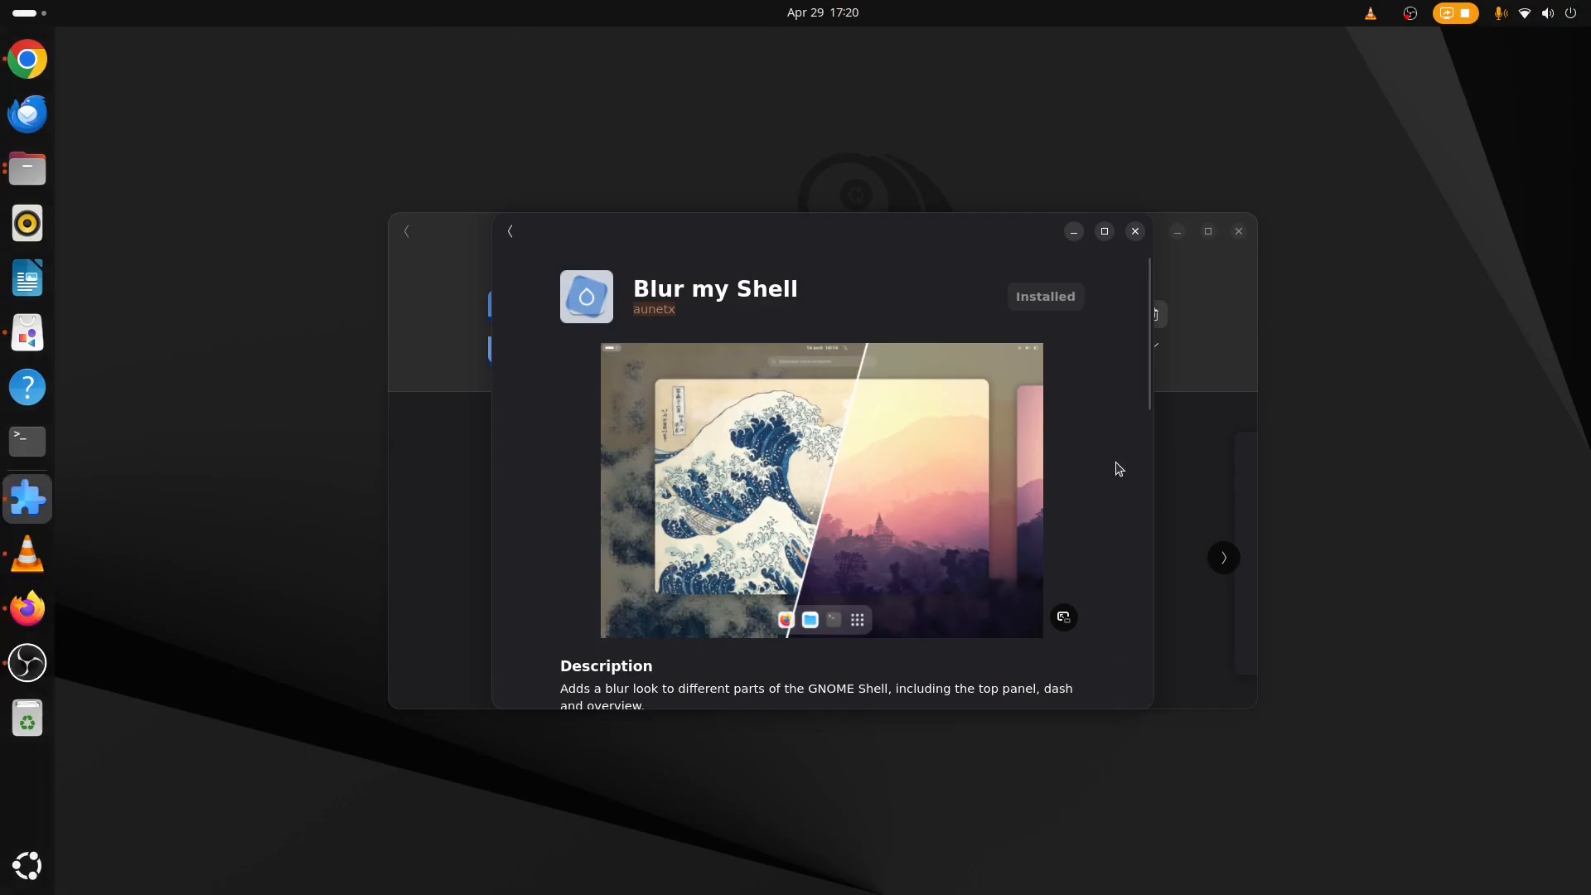
left_click(510, 232)
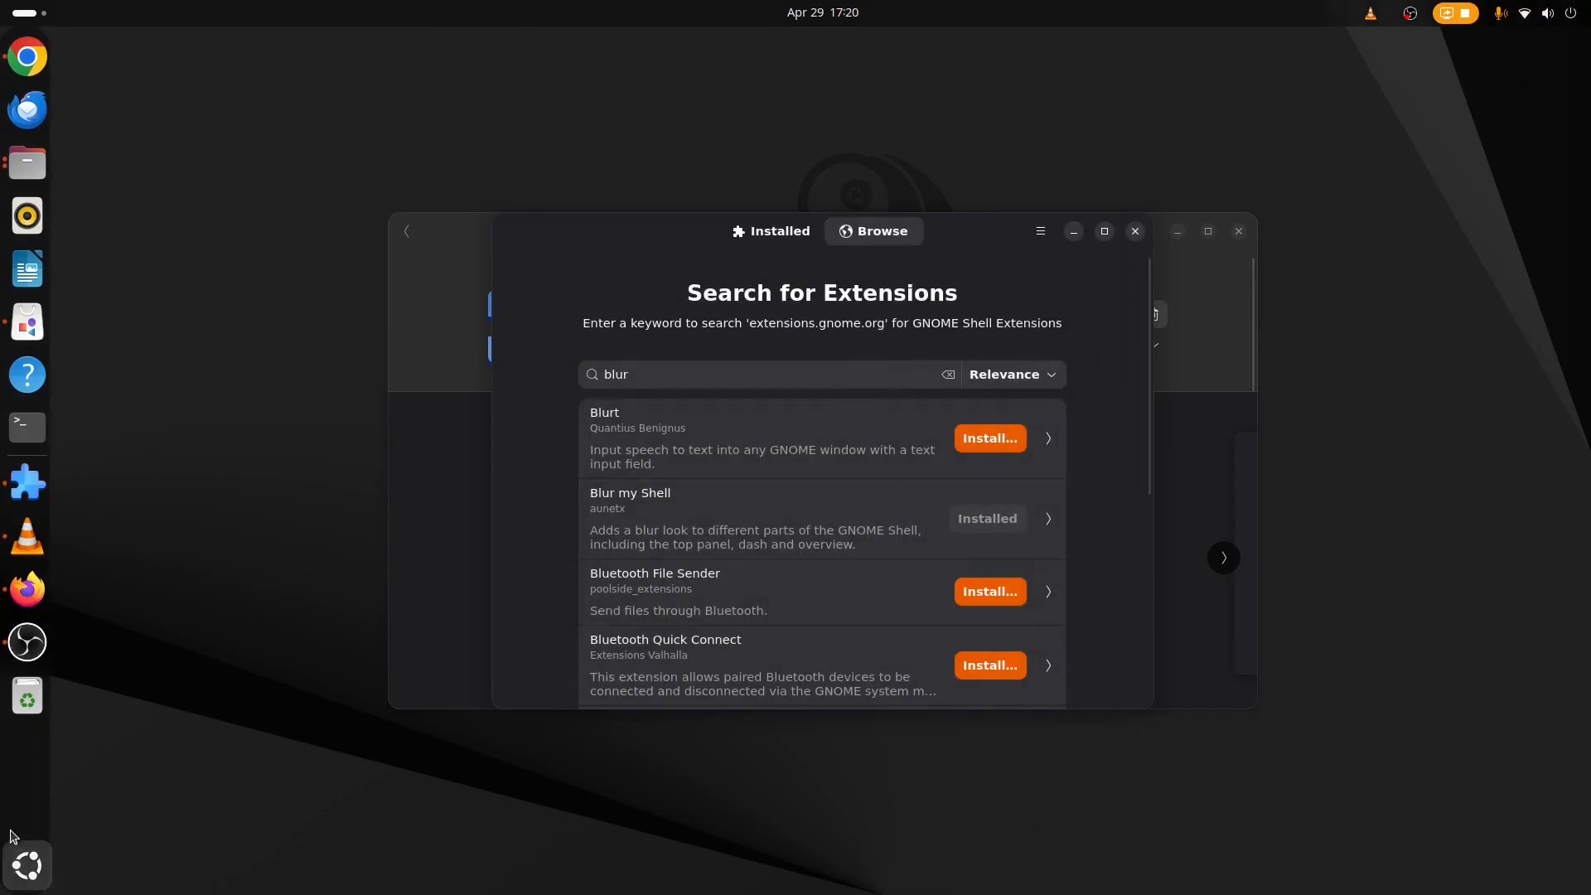
Change the desktop background to the red abstract wallpaper and close Settings.
right_click(318, 86)
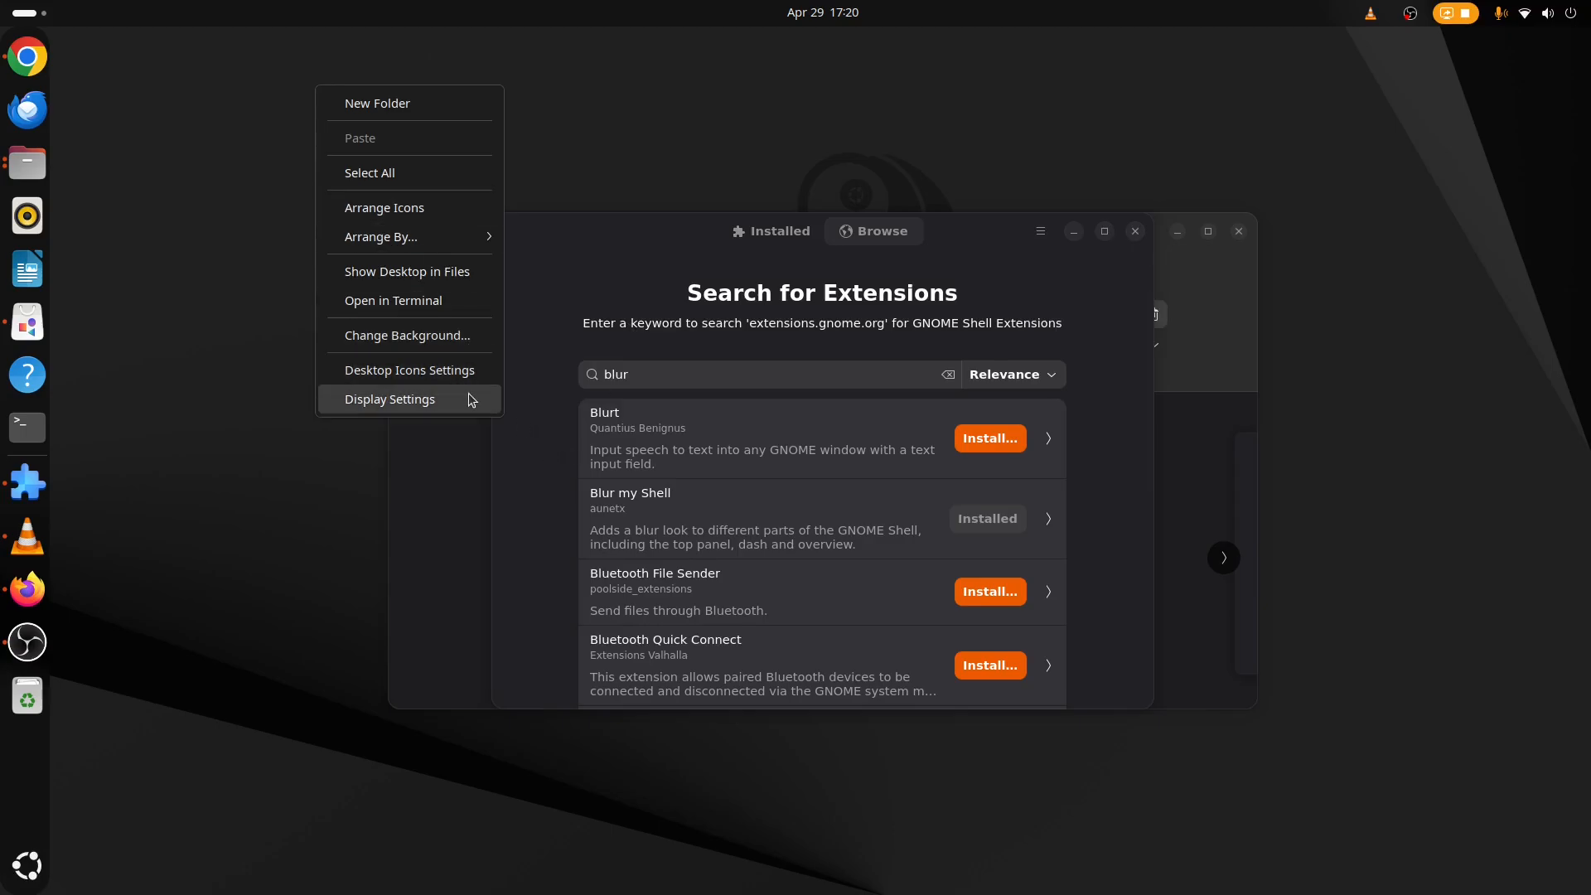
left_click(442, 335)
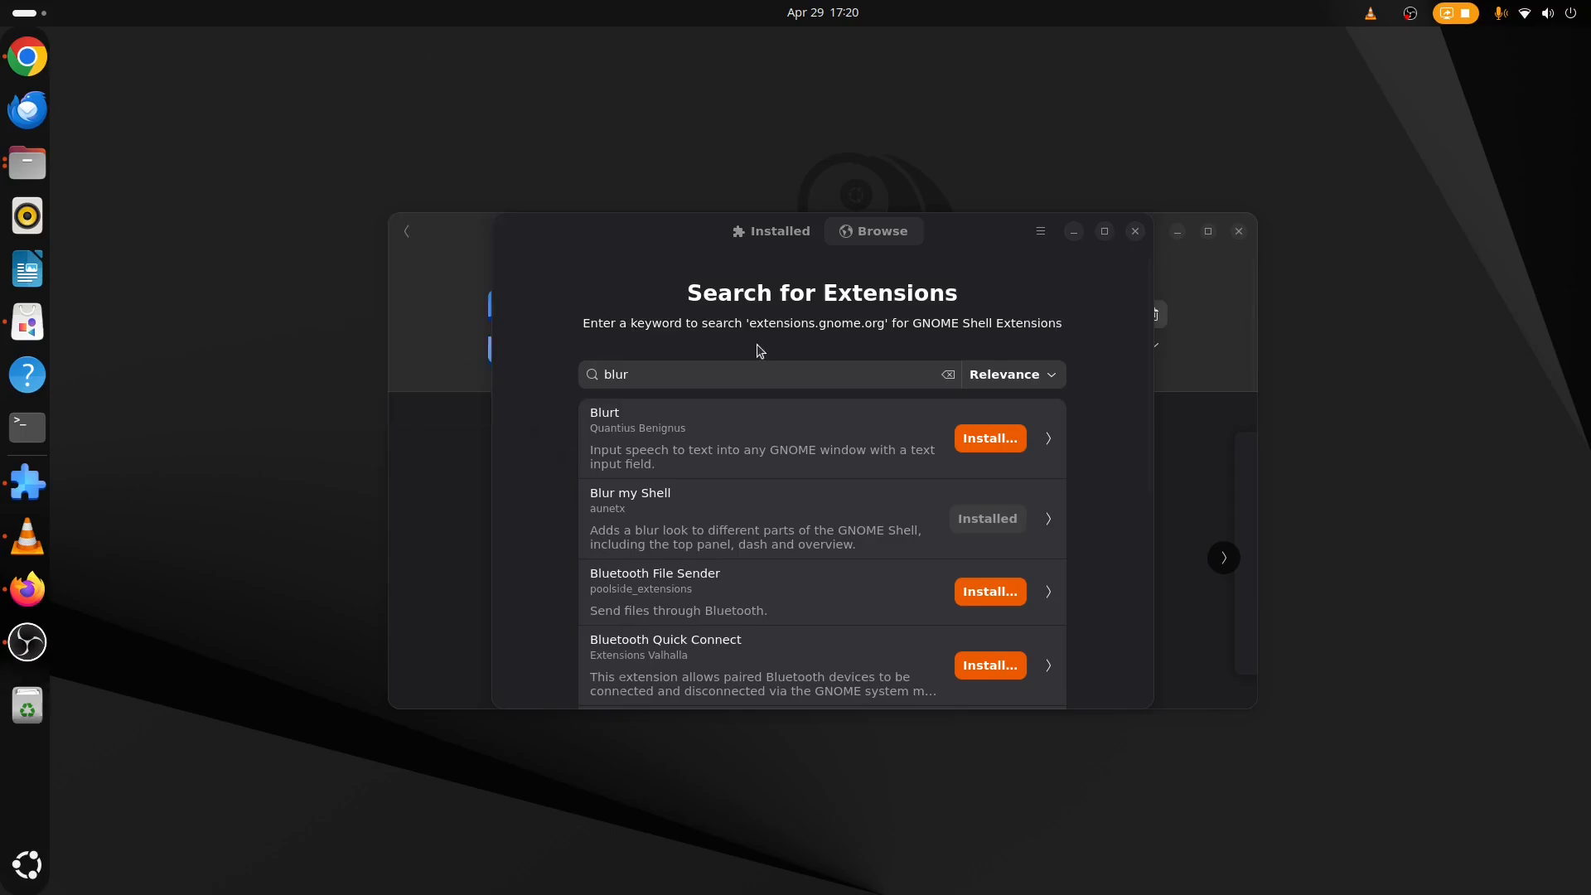
scroll(1132, 437, "down", 5)
left_click(1057, 346)
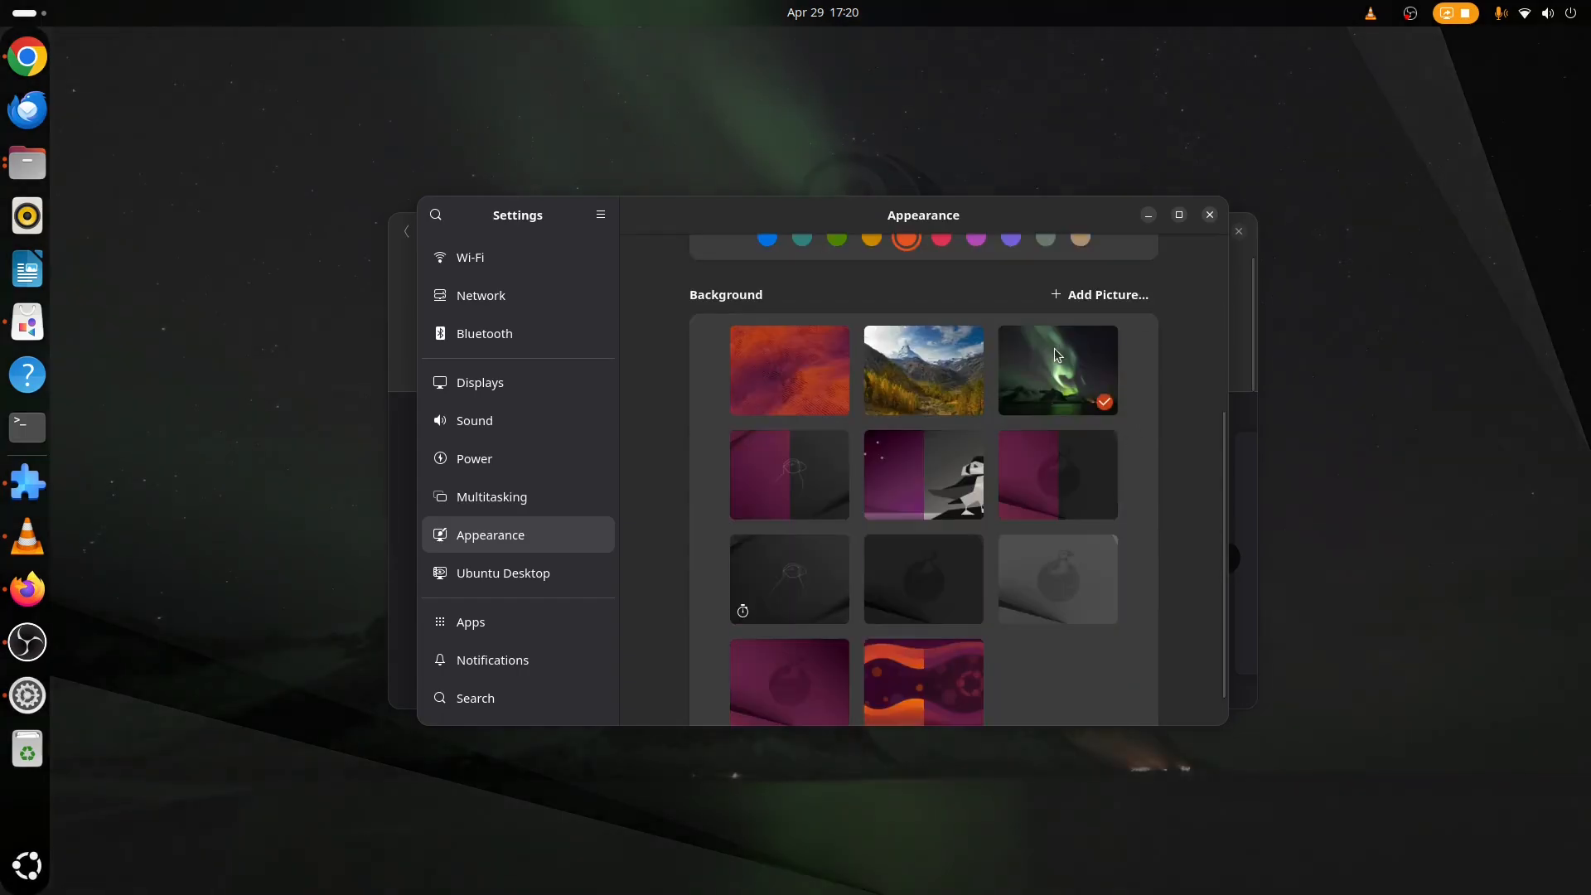
left_click(778, 385)
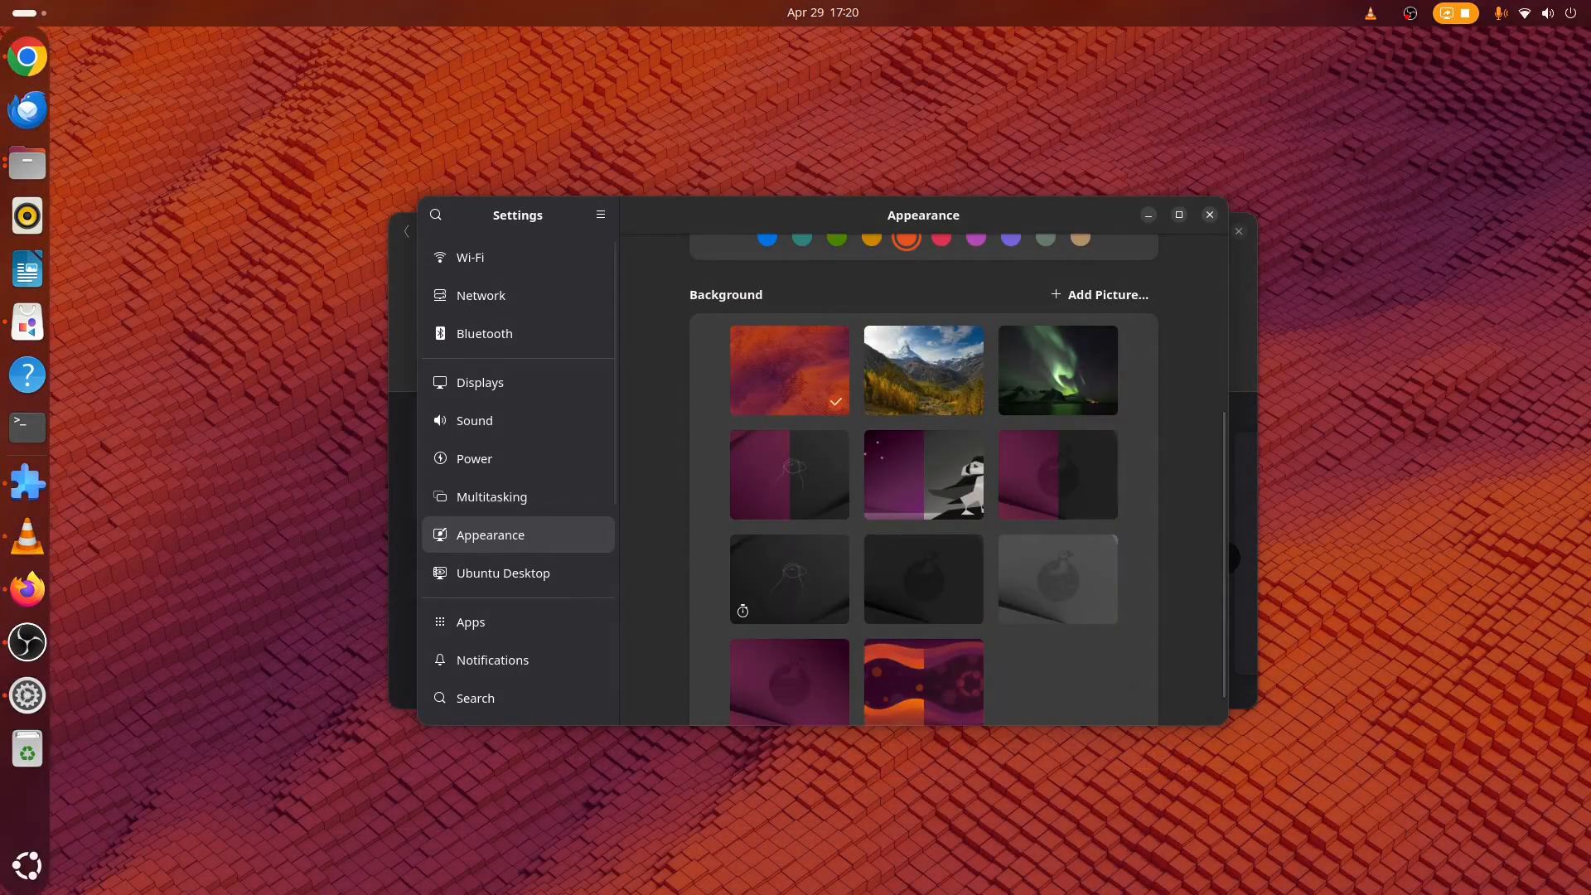
left_click(1210, 216)
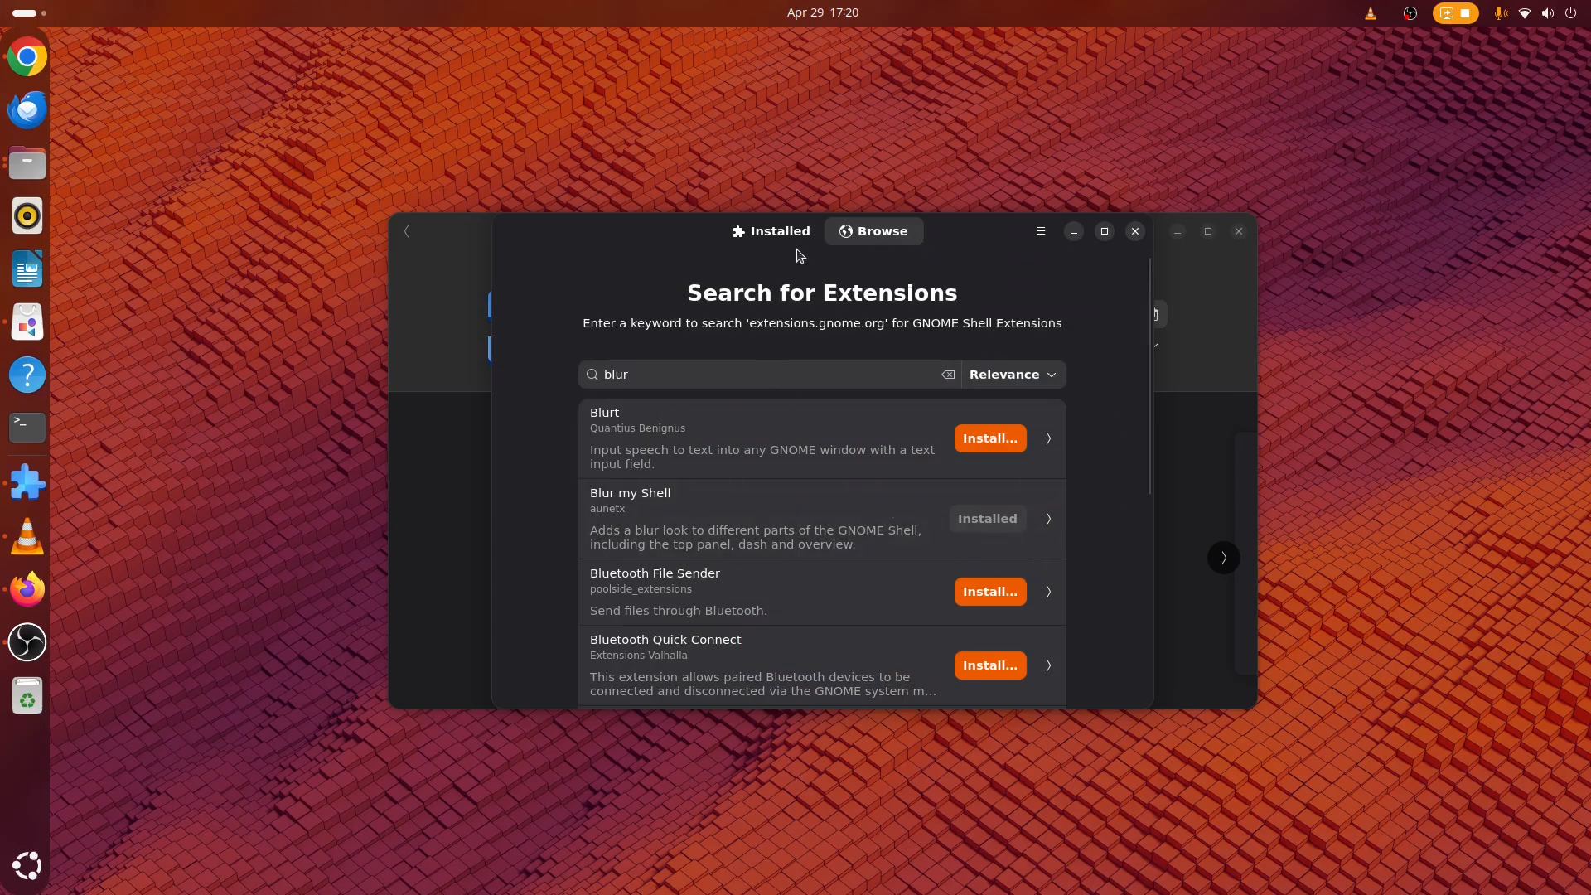
Open Blur my Shell preferences and set the Dash to Dock blur type to Dynamic.
left_click(774, 231)
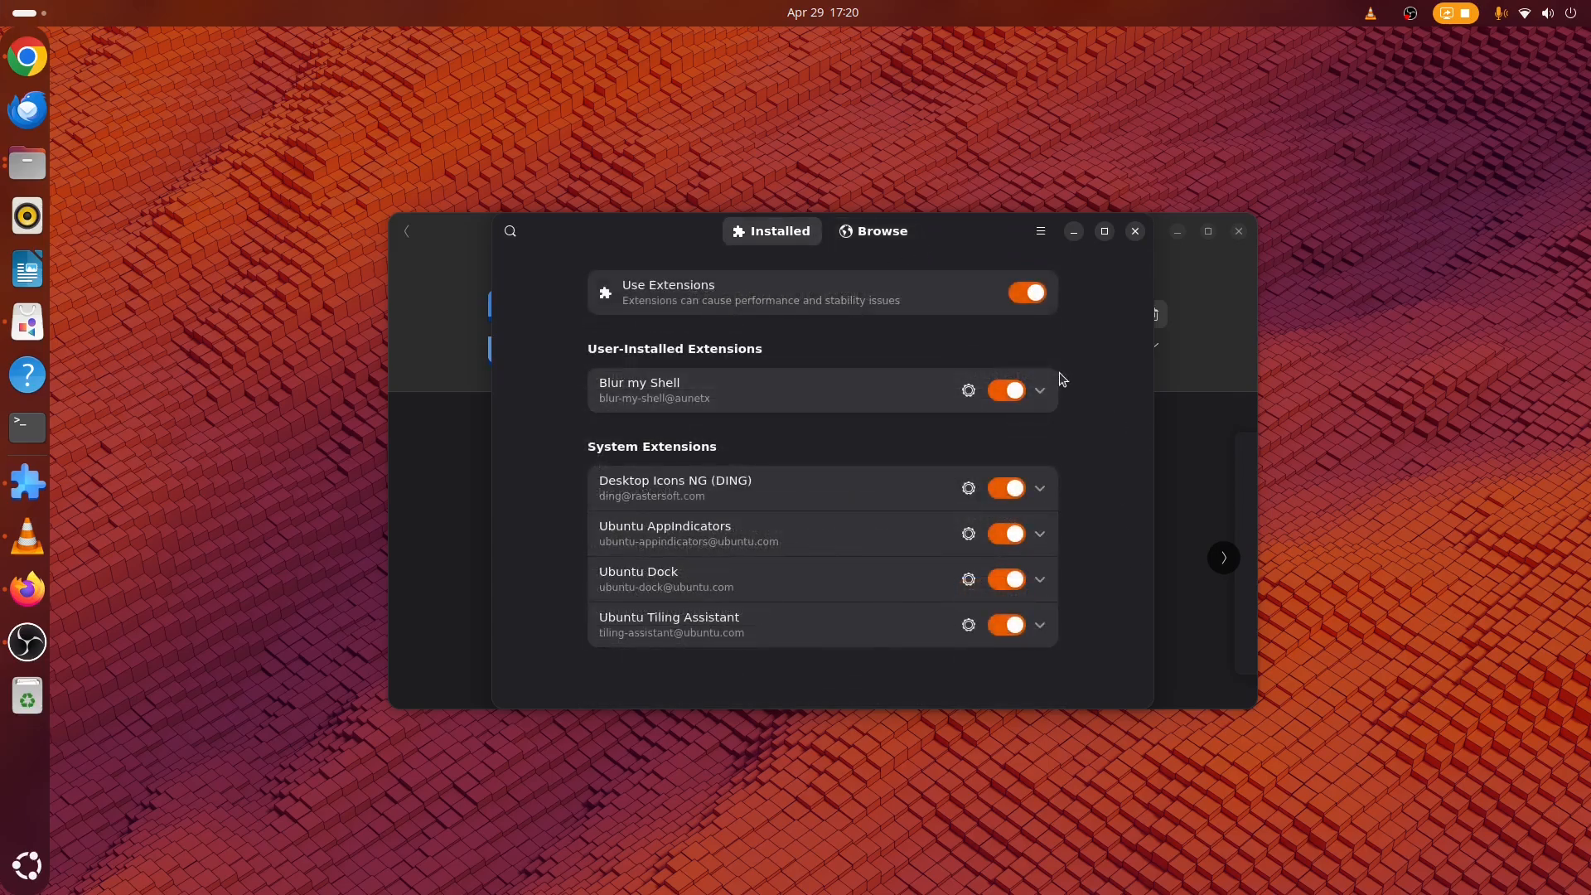
left_click(968, 391)
left_click(845, 681)
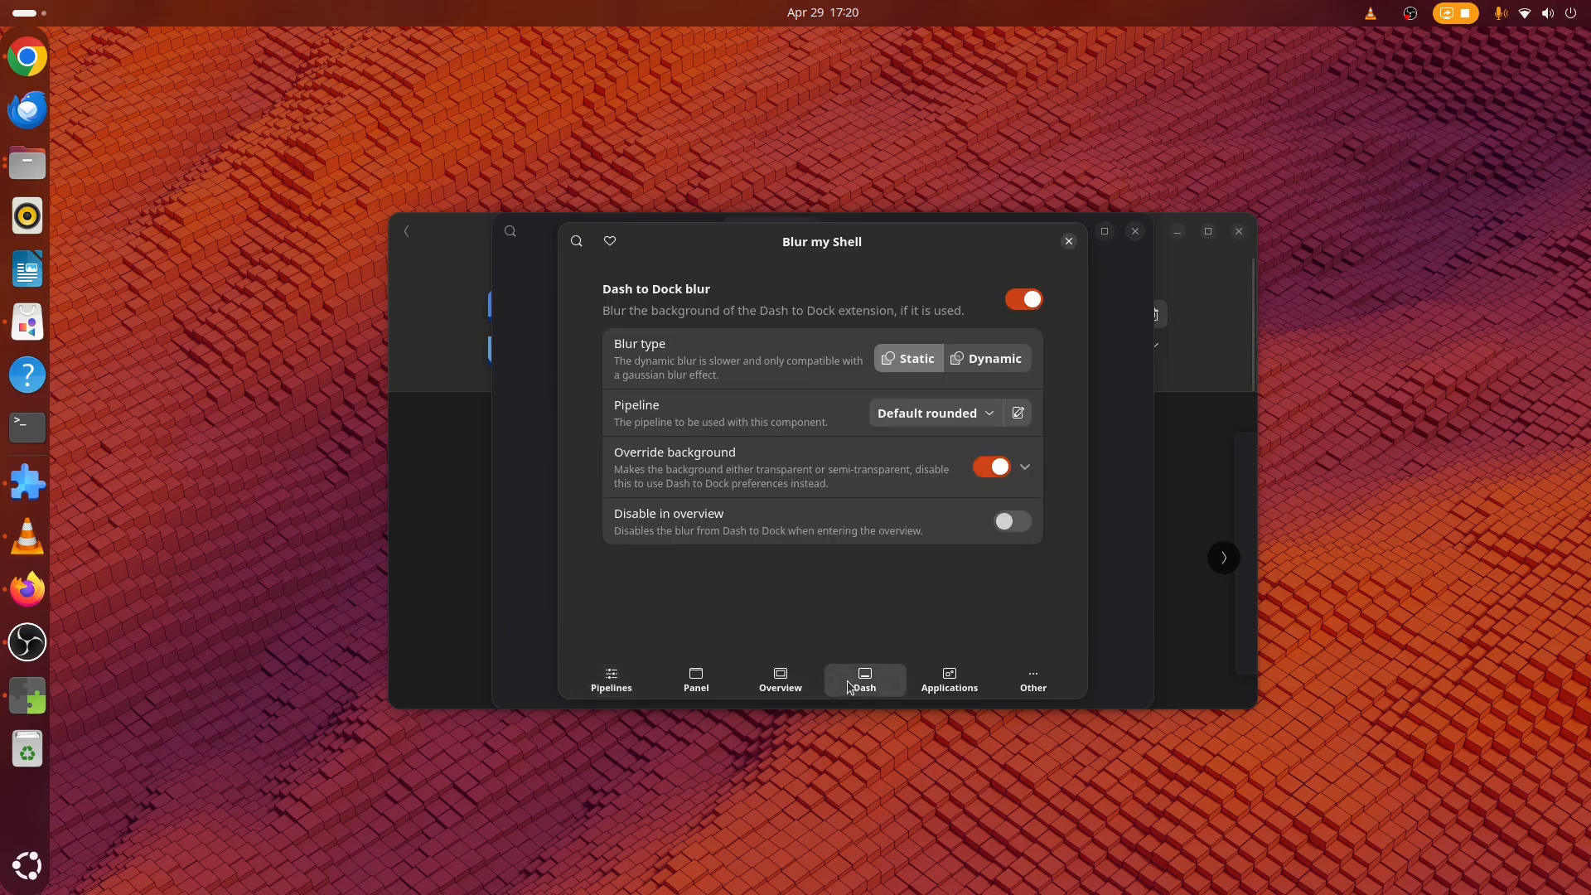
left_click(972, 358)
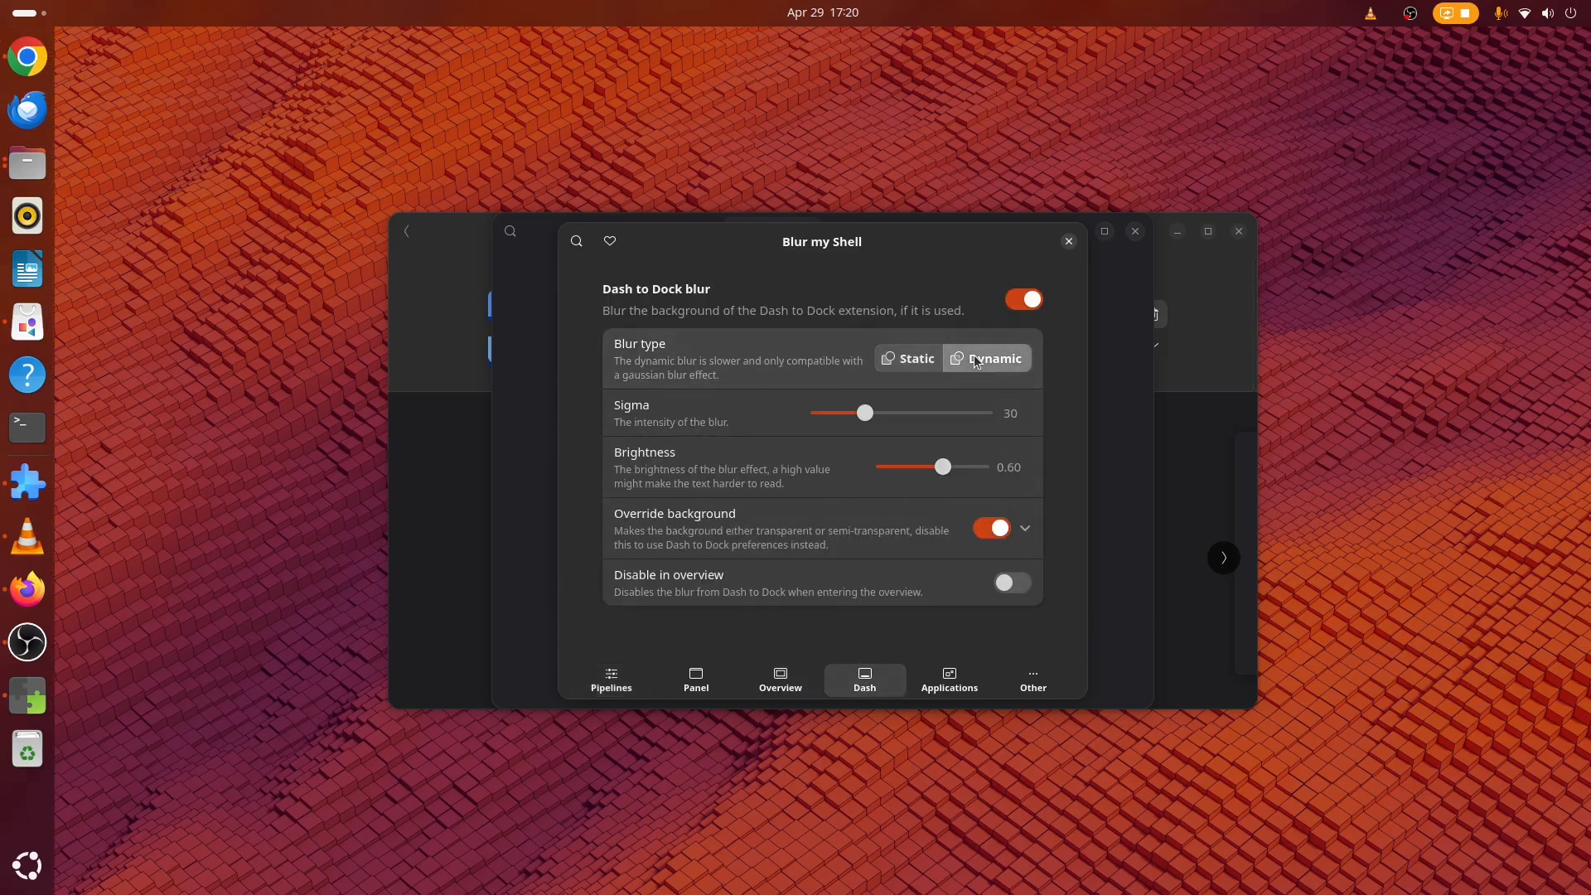
left_click(1068, 241)
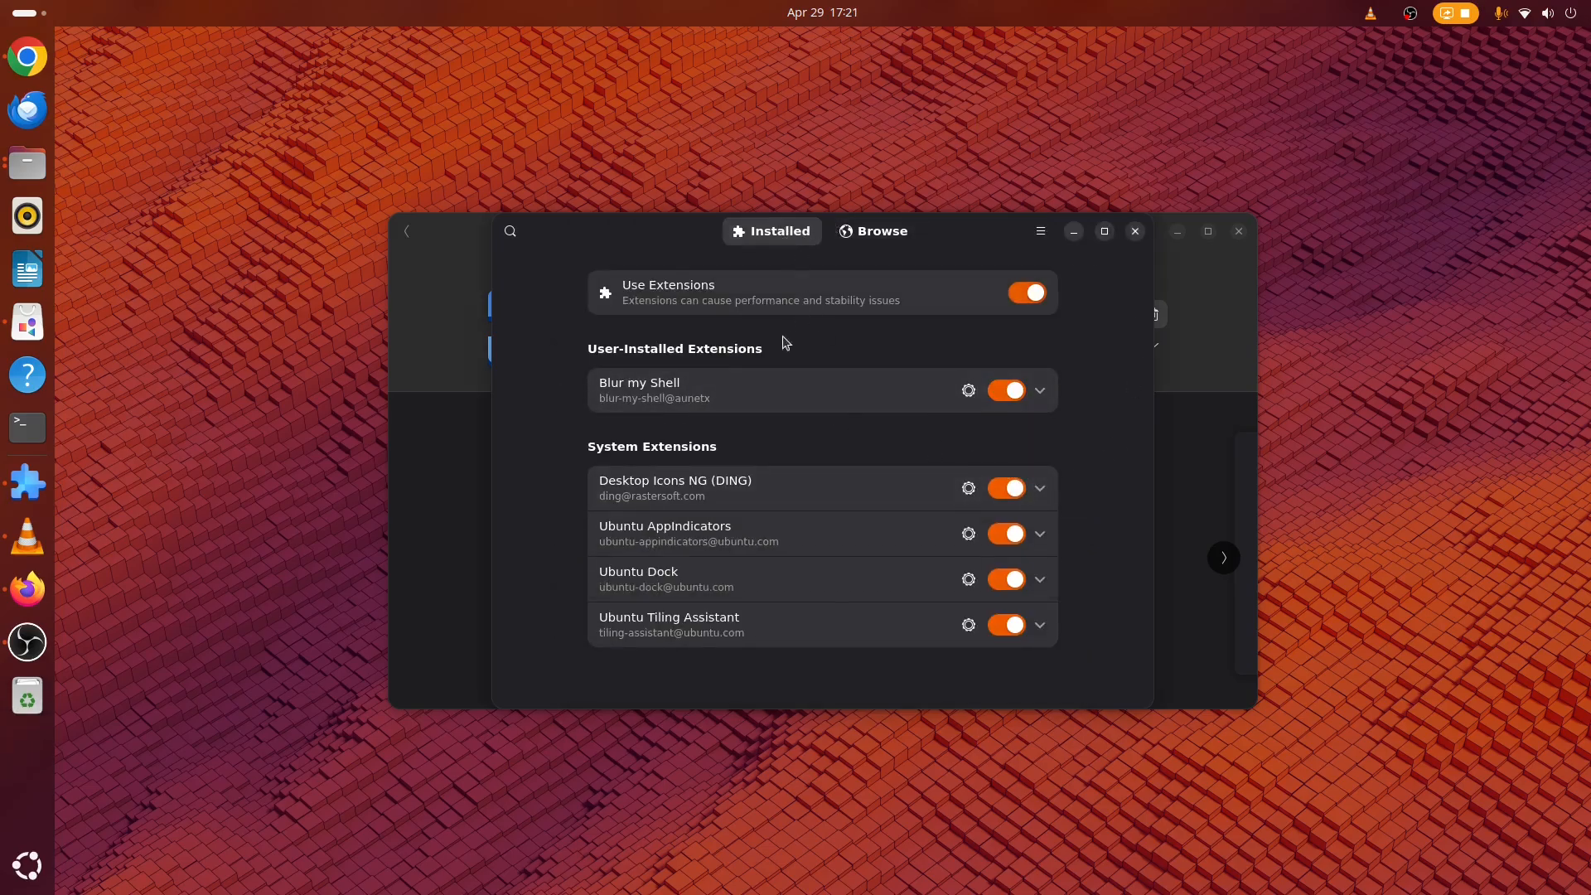
Reopen Blur my Shell preferences, enable Panel blur, then close the preferences and Extension Manager.
left_click(968, 391)
left_click(885, 693)
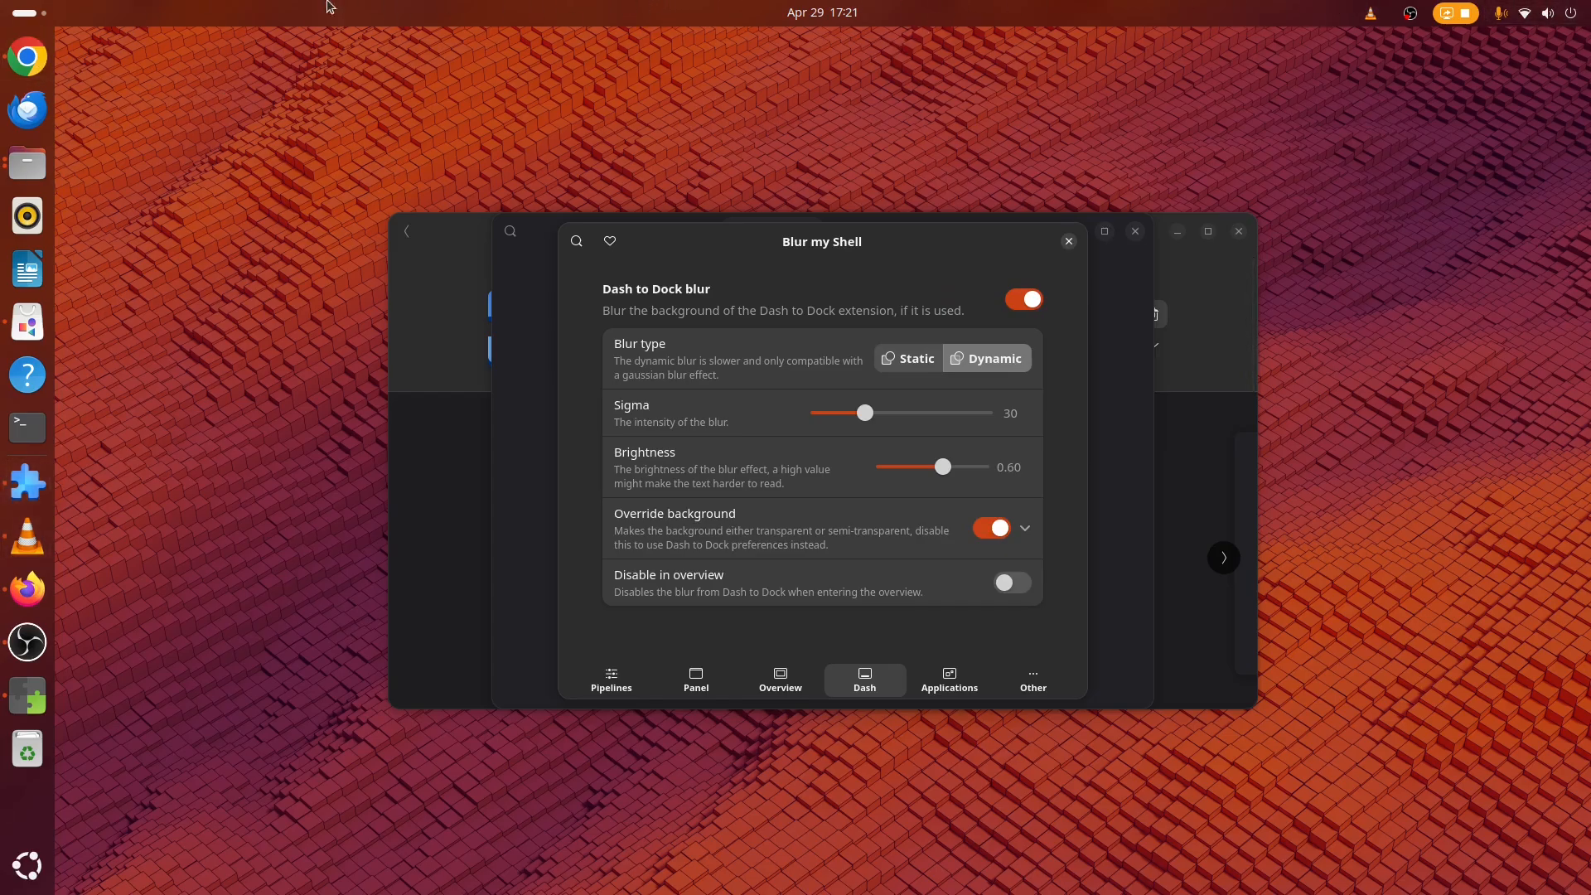
left_click(697, 679)
left_click(1015, 300)
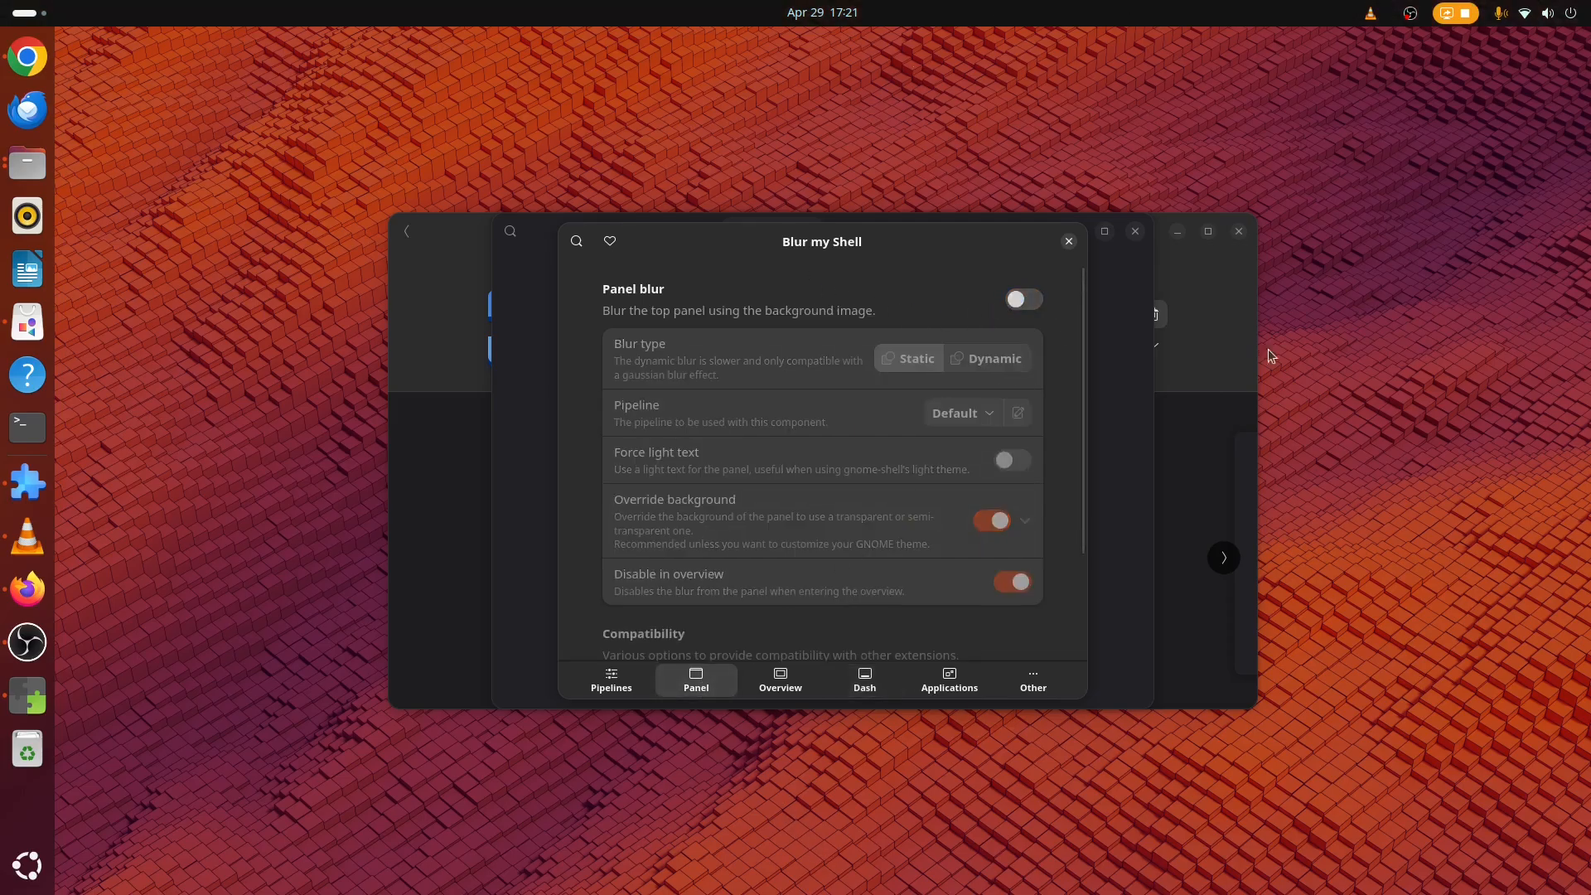
left_click(1022, 300)
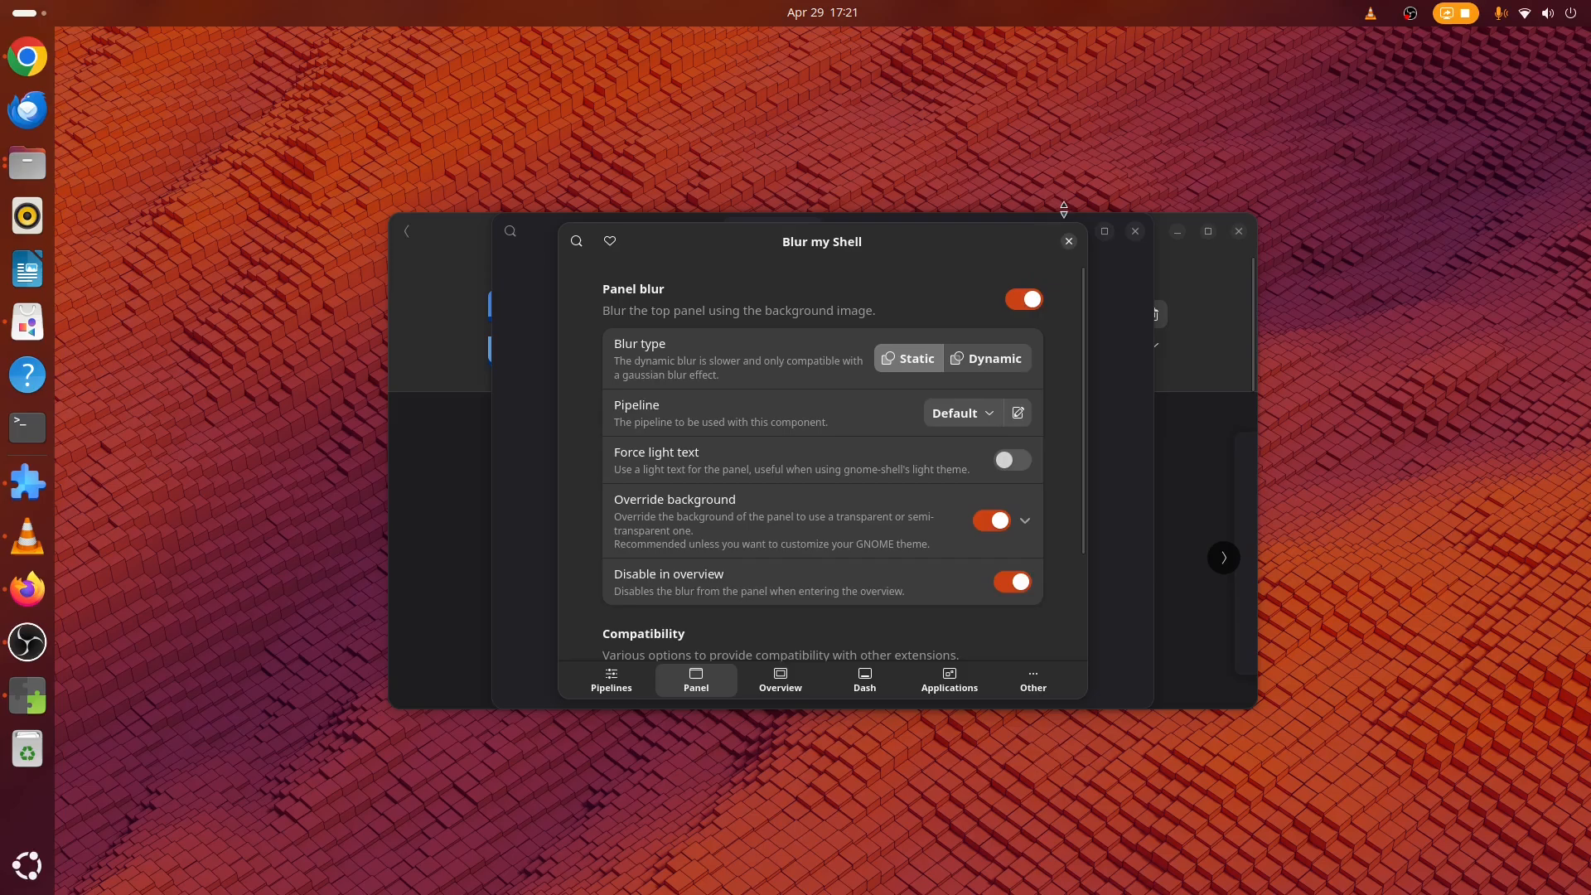
left_click(1069, 241)
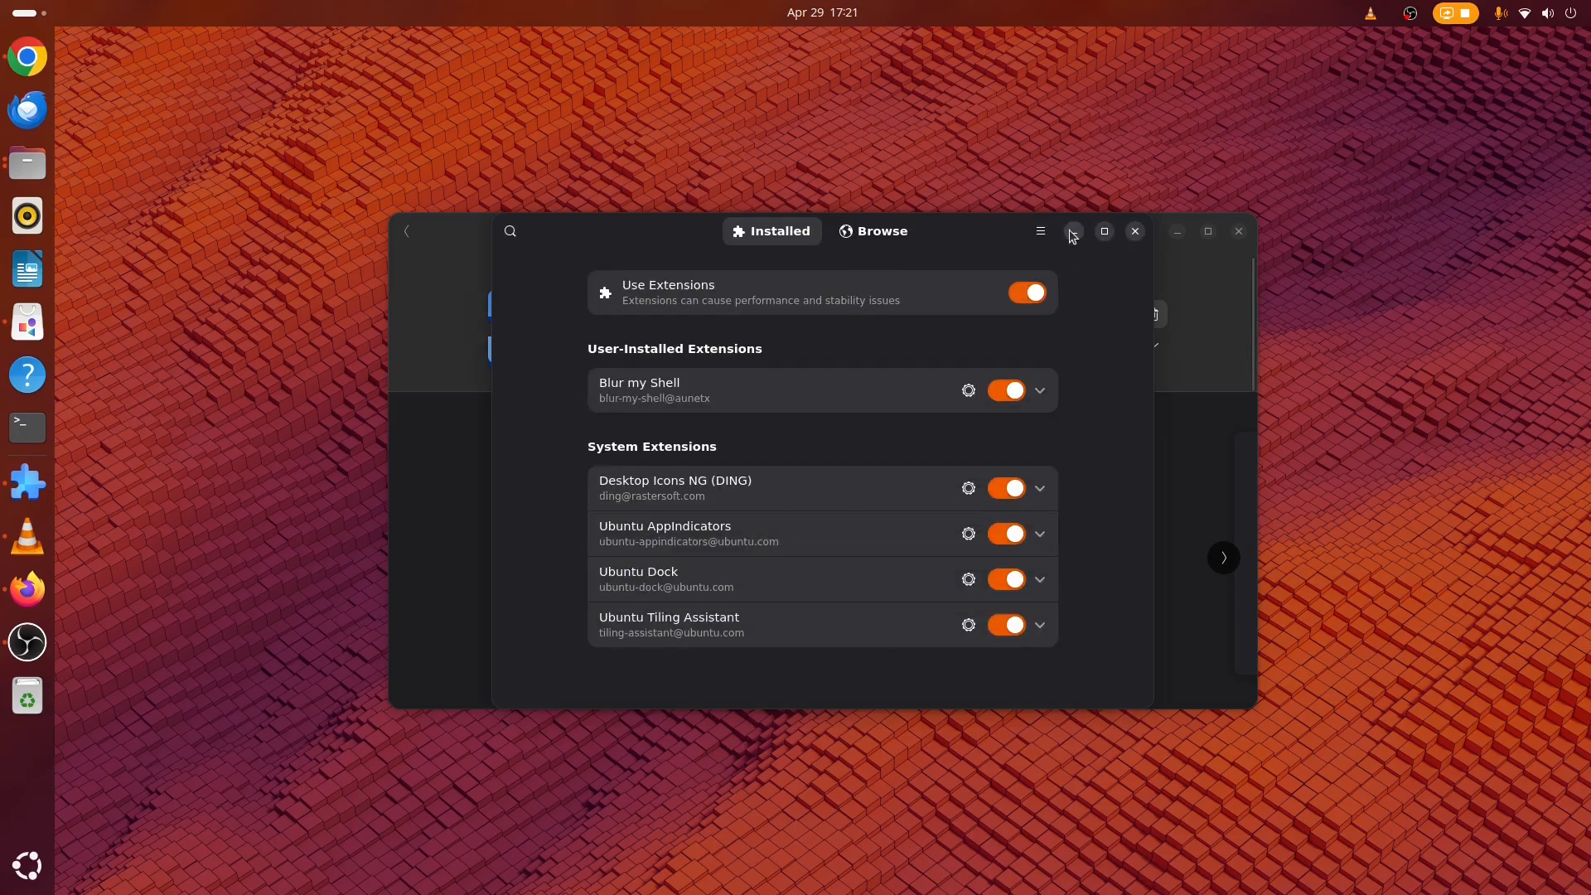
left_click(1136, 232)
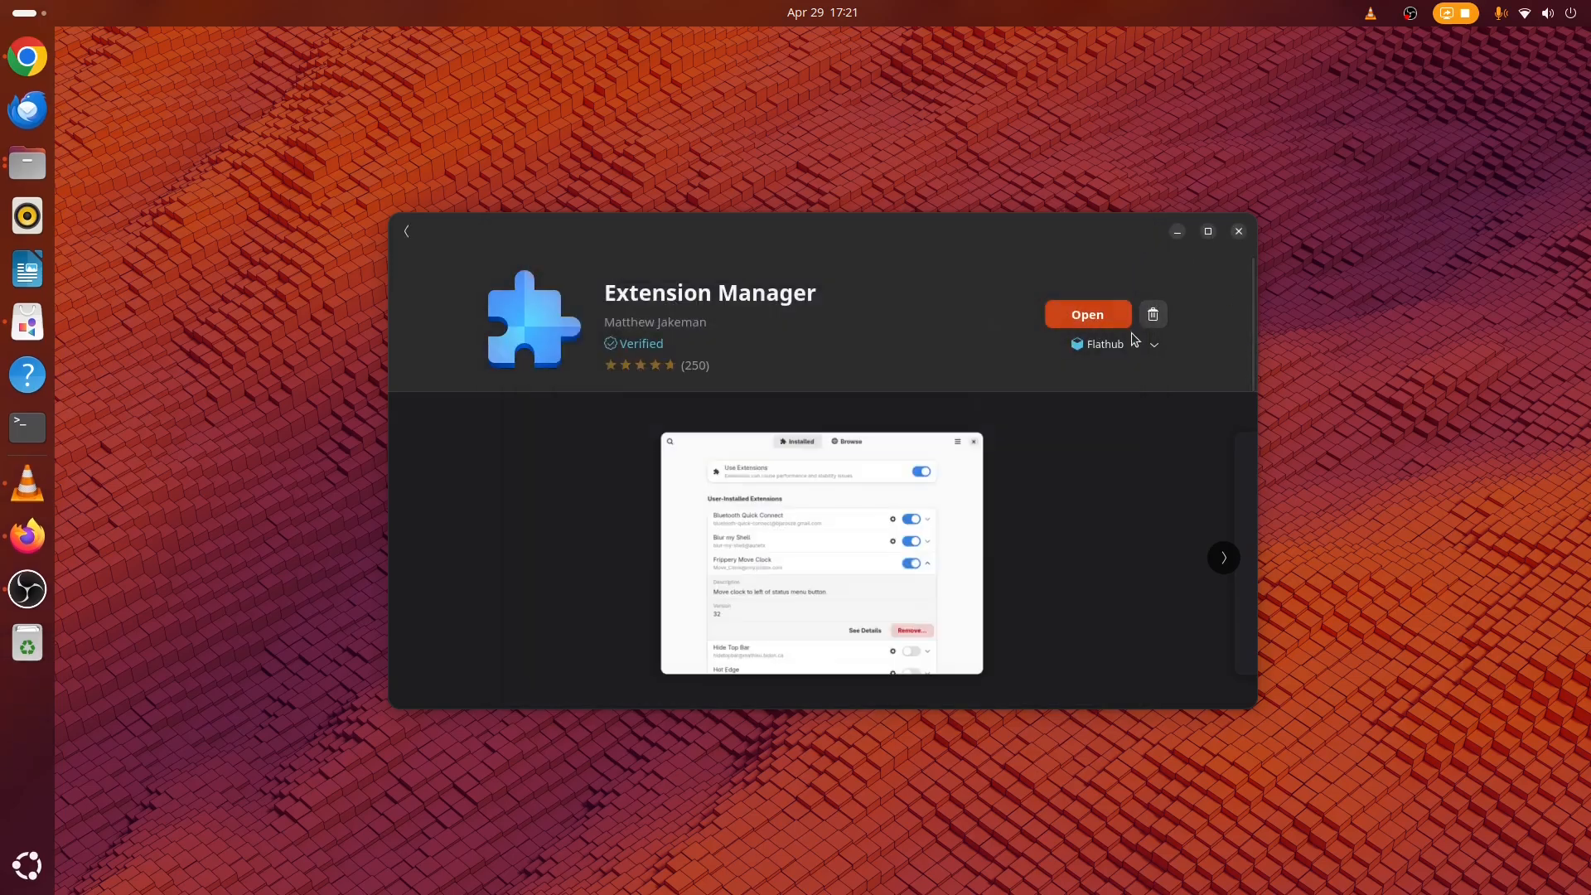
Go back from the Extension Manager page to the "ext" search results in App Center.
key("super")
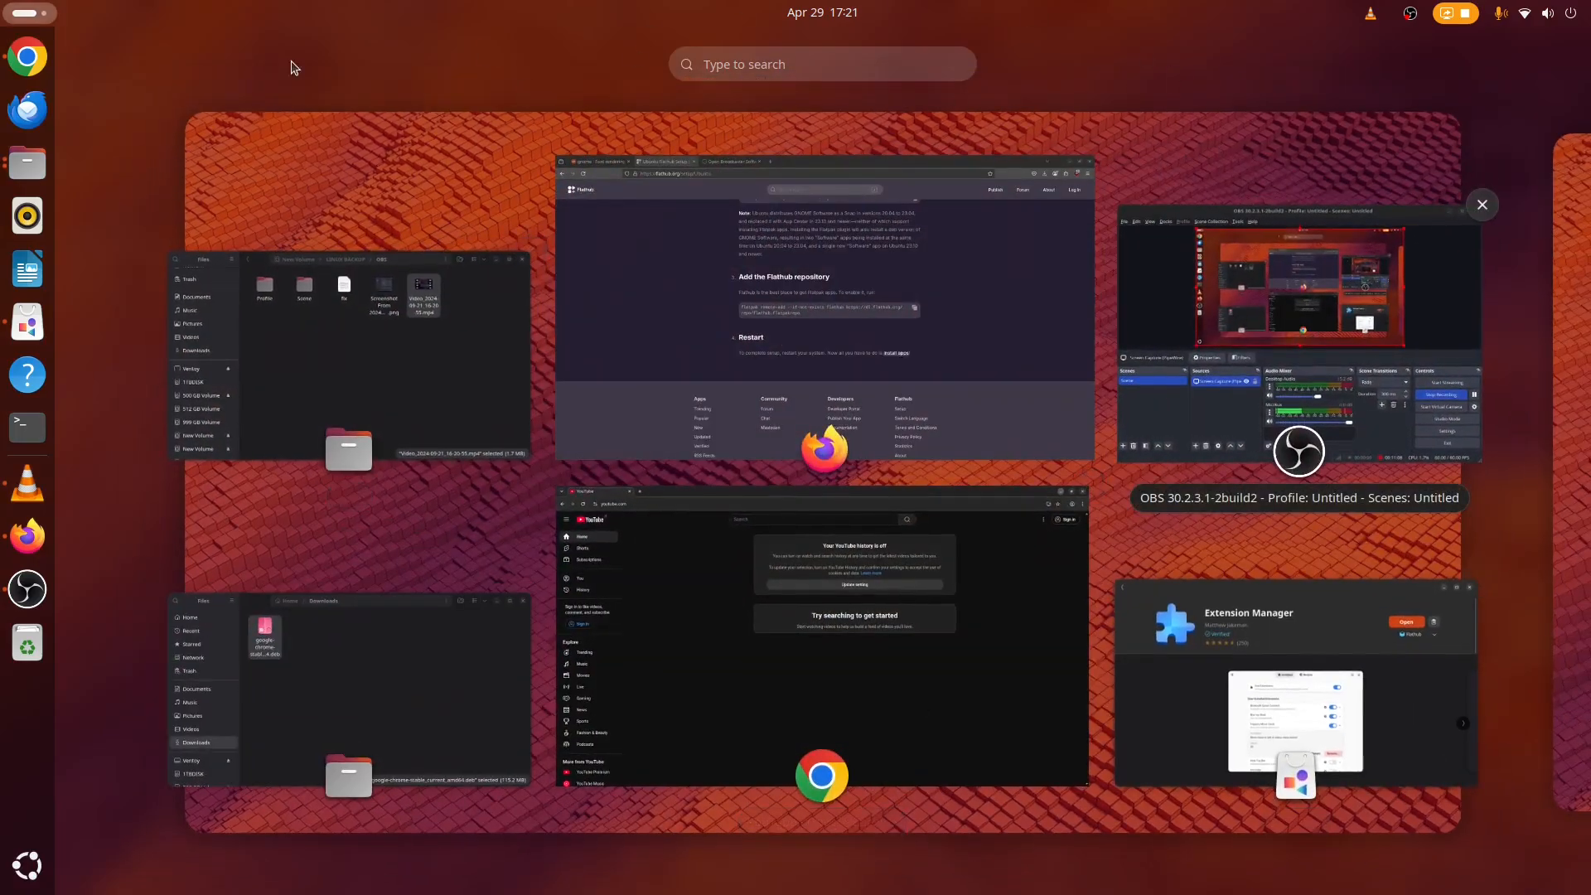
left_click(352, 197)
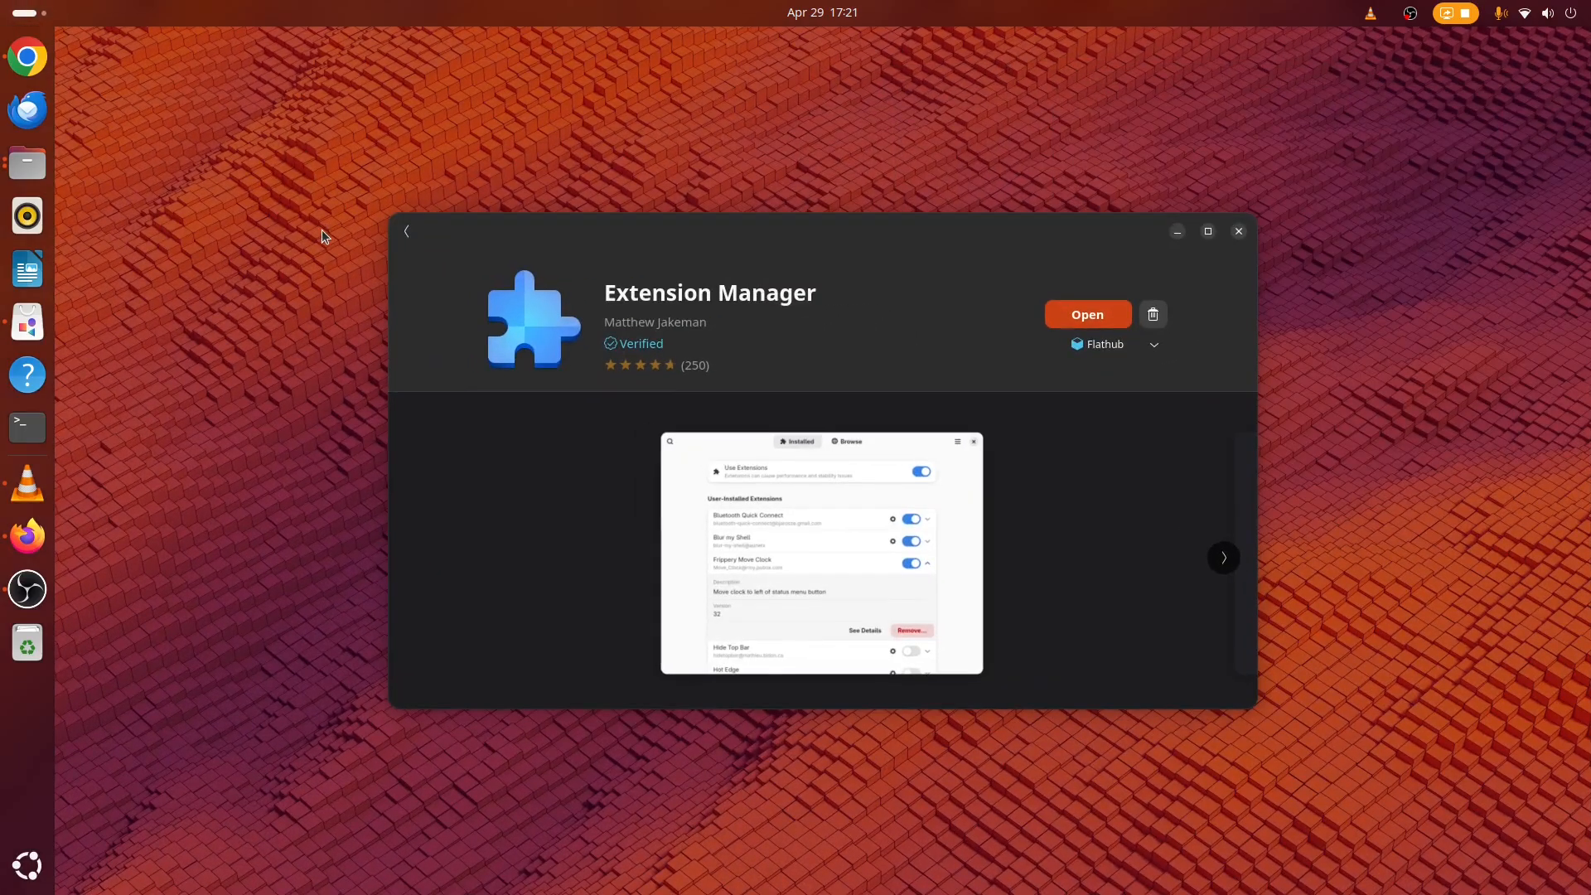
left_click(406, 231)
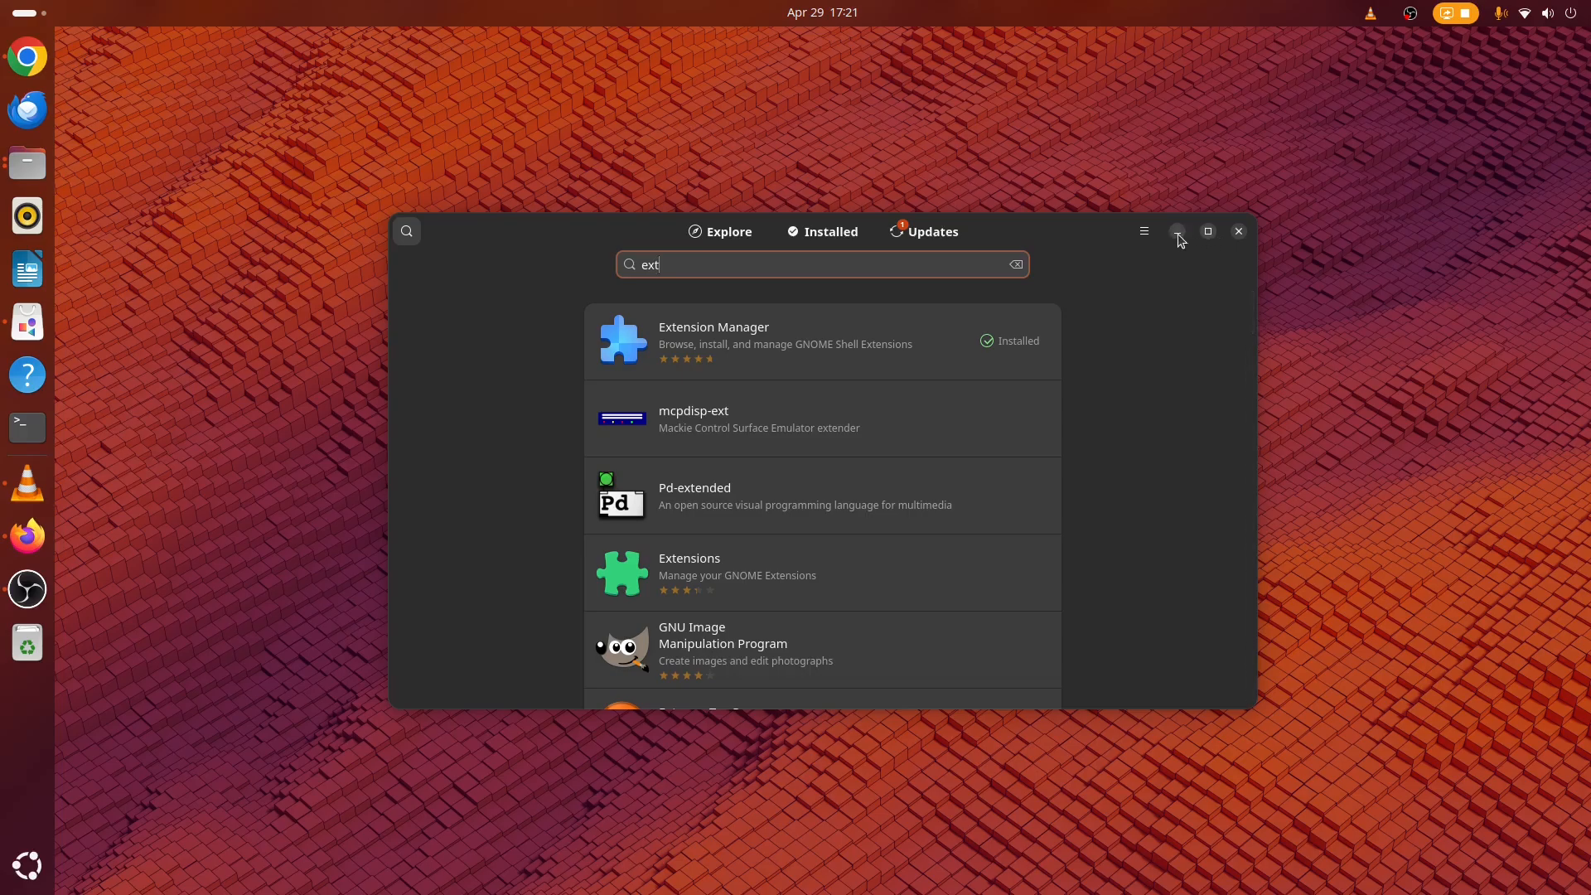
left_click(28, 588)
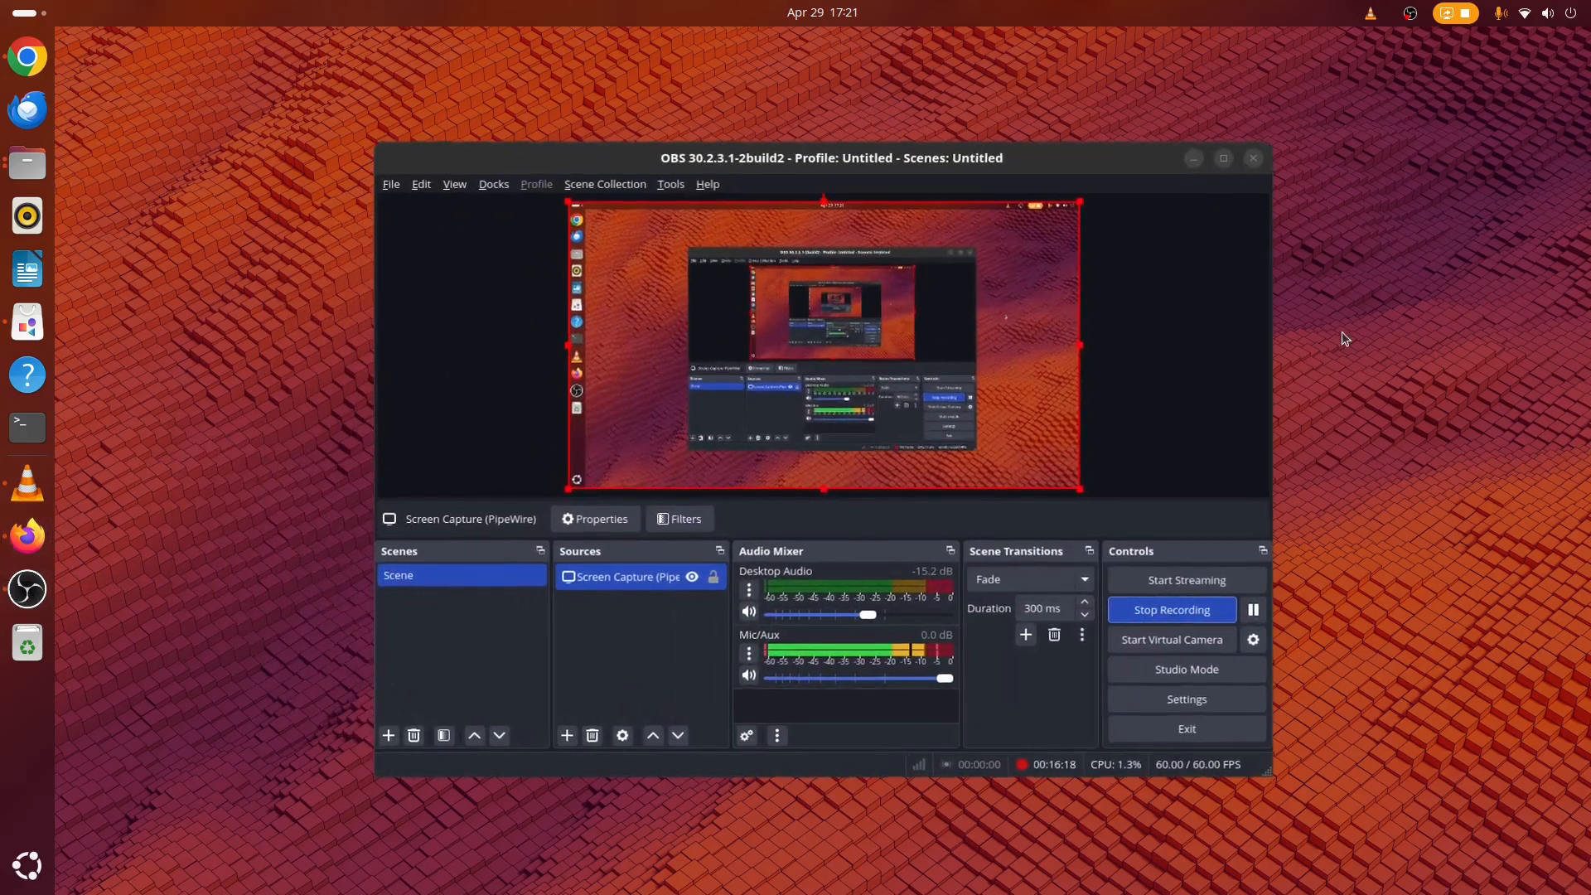
left_click_drag(1147, 165, 878, 323)
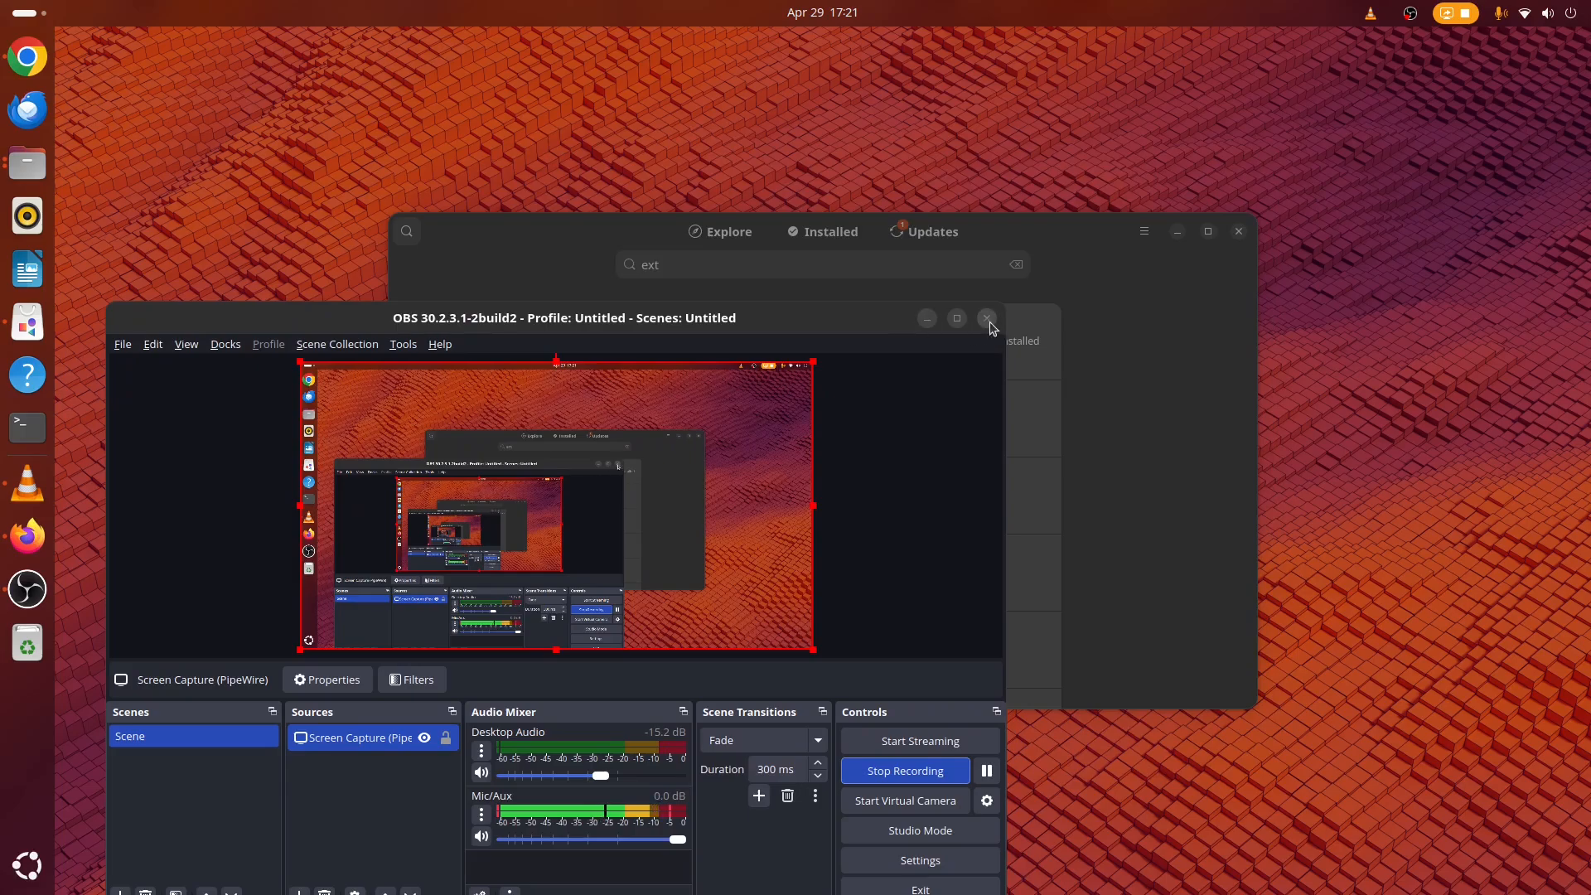
left_click(1156, 315)
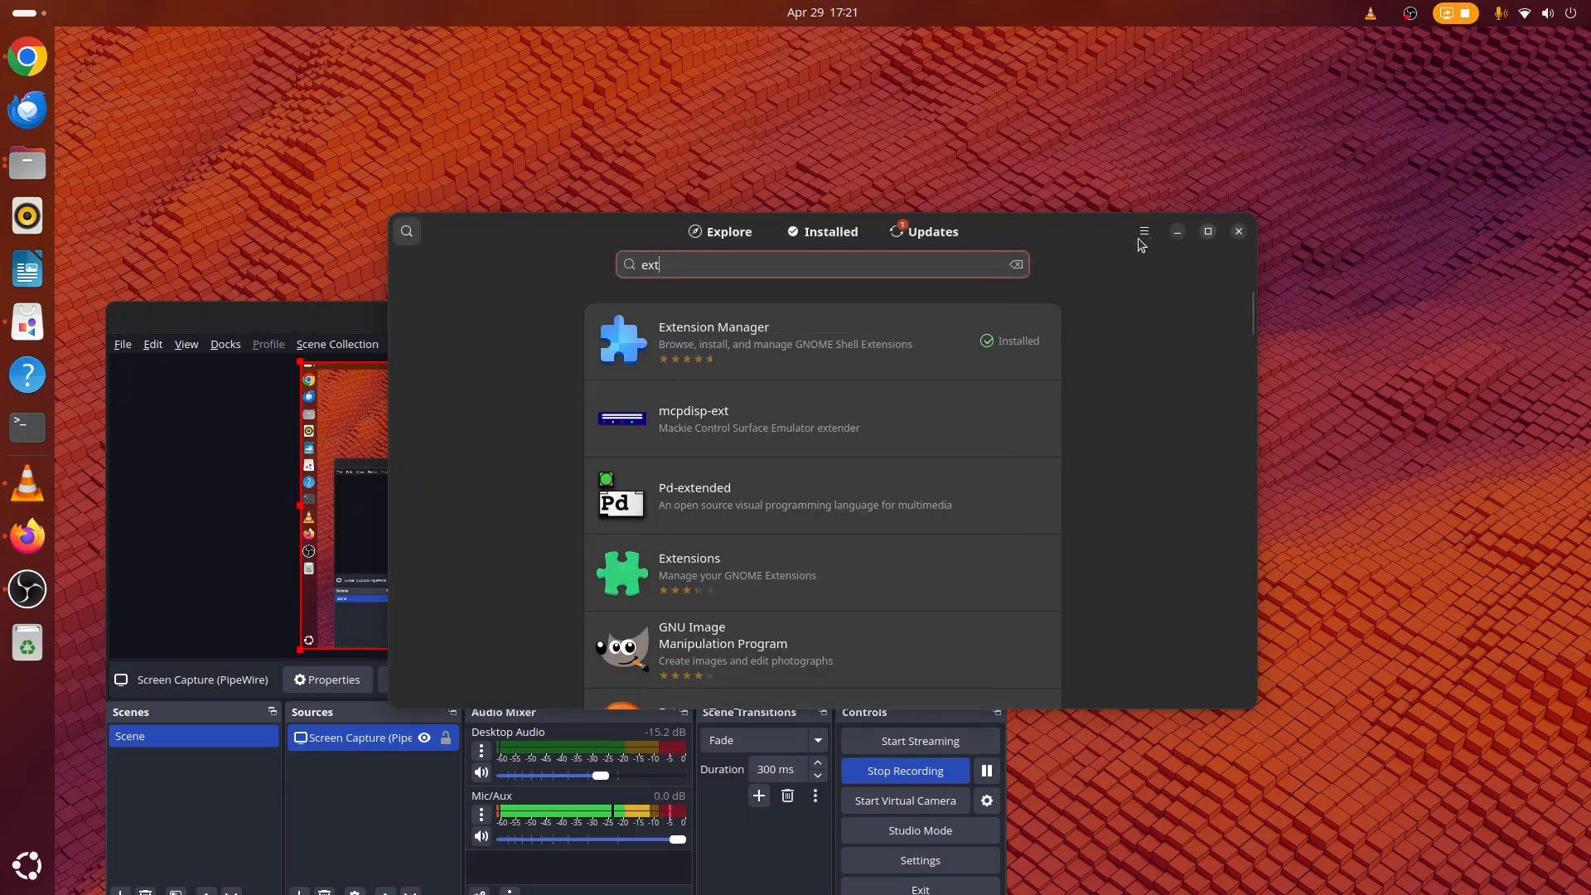
Open Appearance settings from the system menu and move the Settings window aside.
left_click(1546, 13)
left_click(1325, 63)
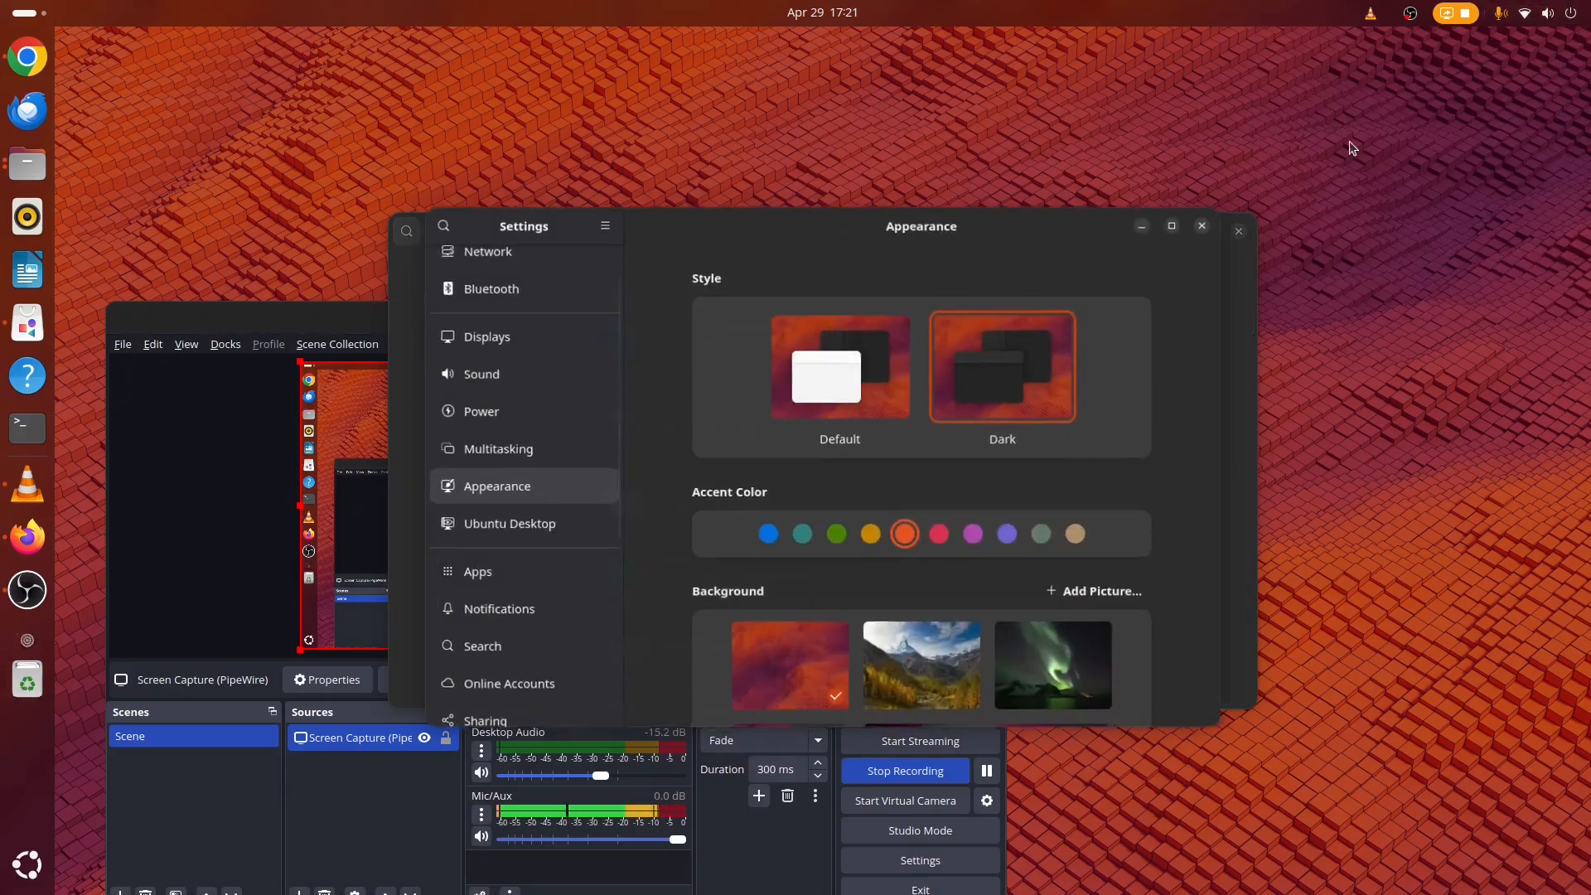
left_click_drag(679, 245, 995, 160)
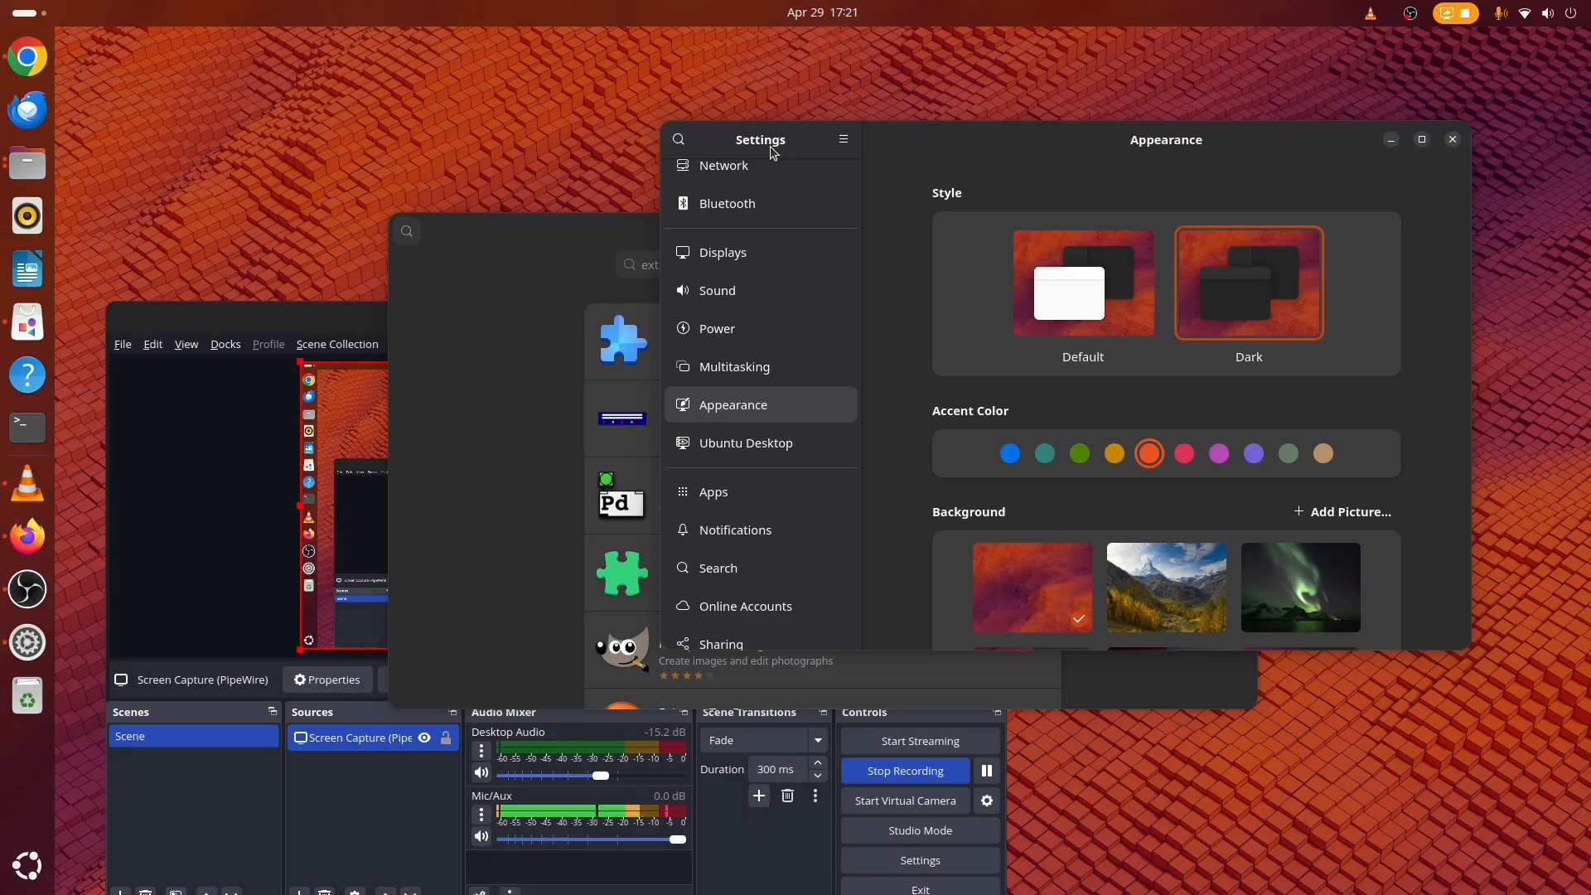
scroll(829, 352, "up", 2)
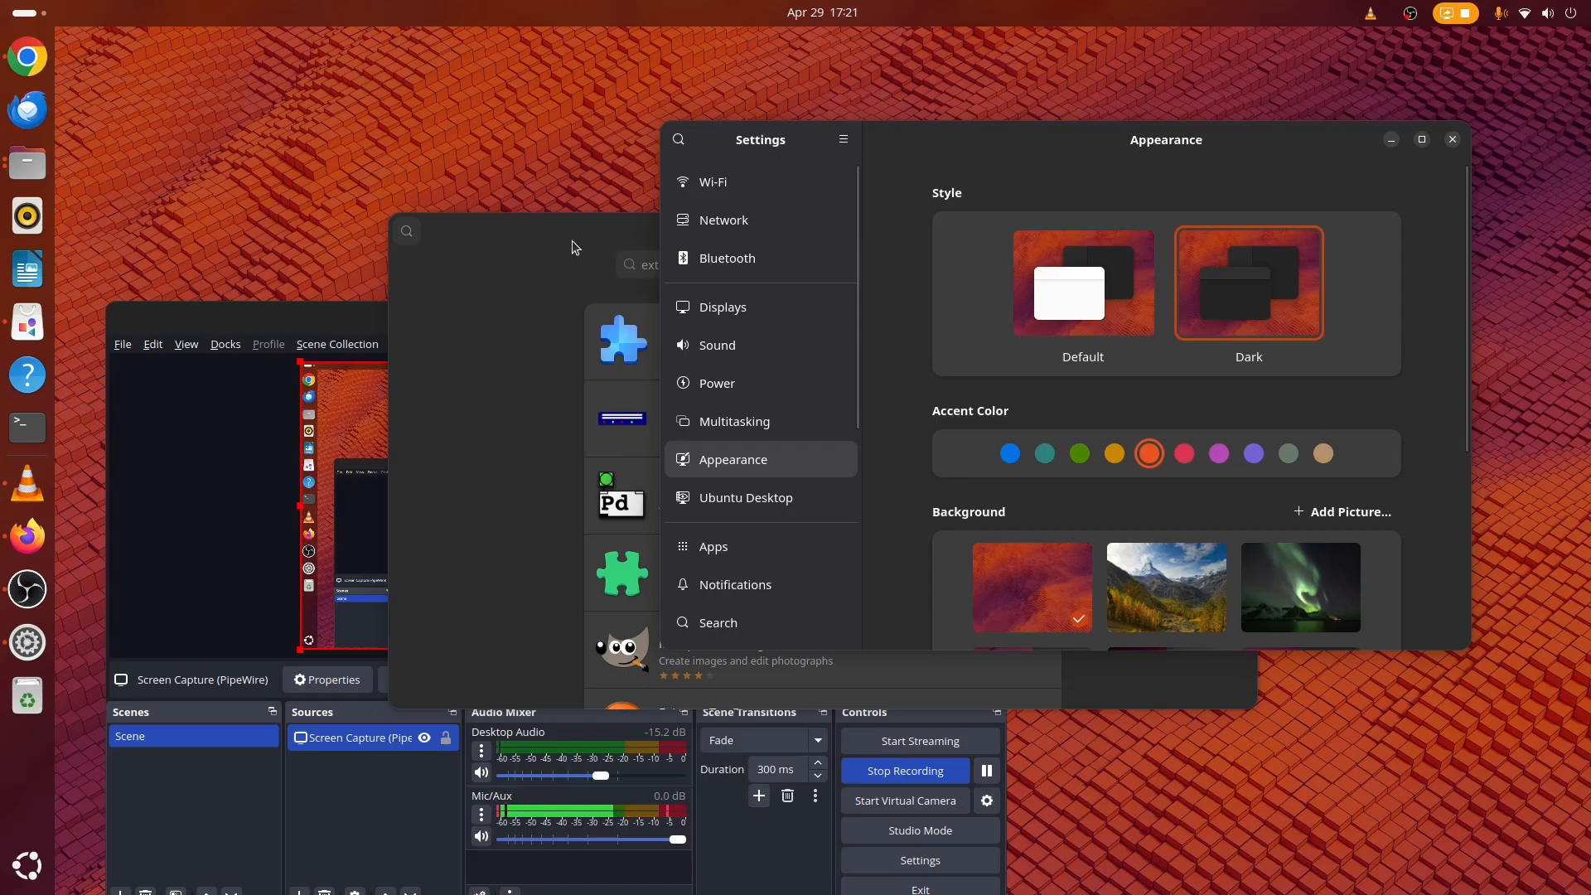
Rearrange the App Center, Settings and OBS windows on the desktop and minimize OBS.
left_click_drag(571, 240, 272, 199)
left_click(950, 136)
left_click_drag(950, 135, 1033, 242)
left_click(769, 192)
left_click_drag(769, 192, 1098, 78)
left_click_drag(348, 316, 360, 214)
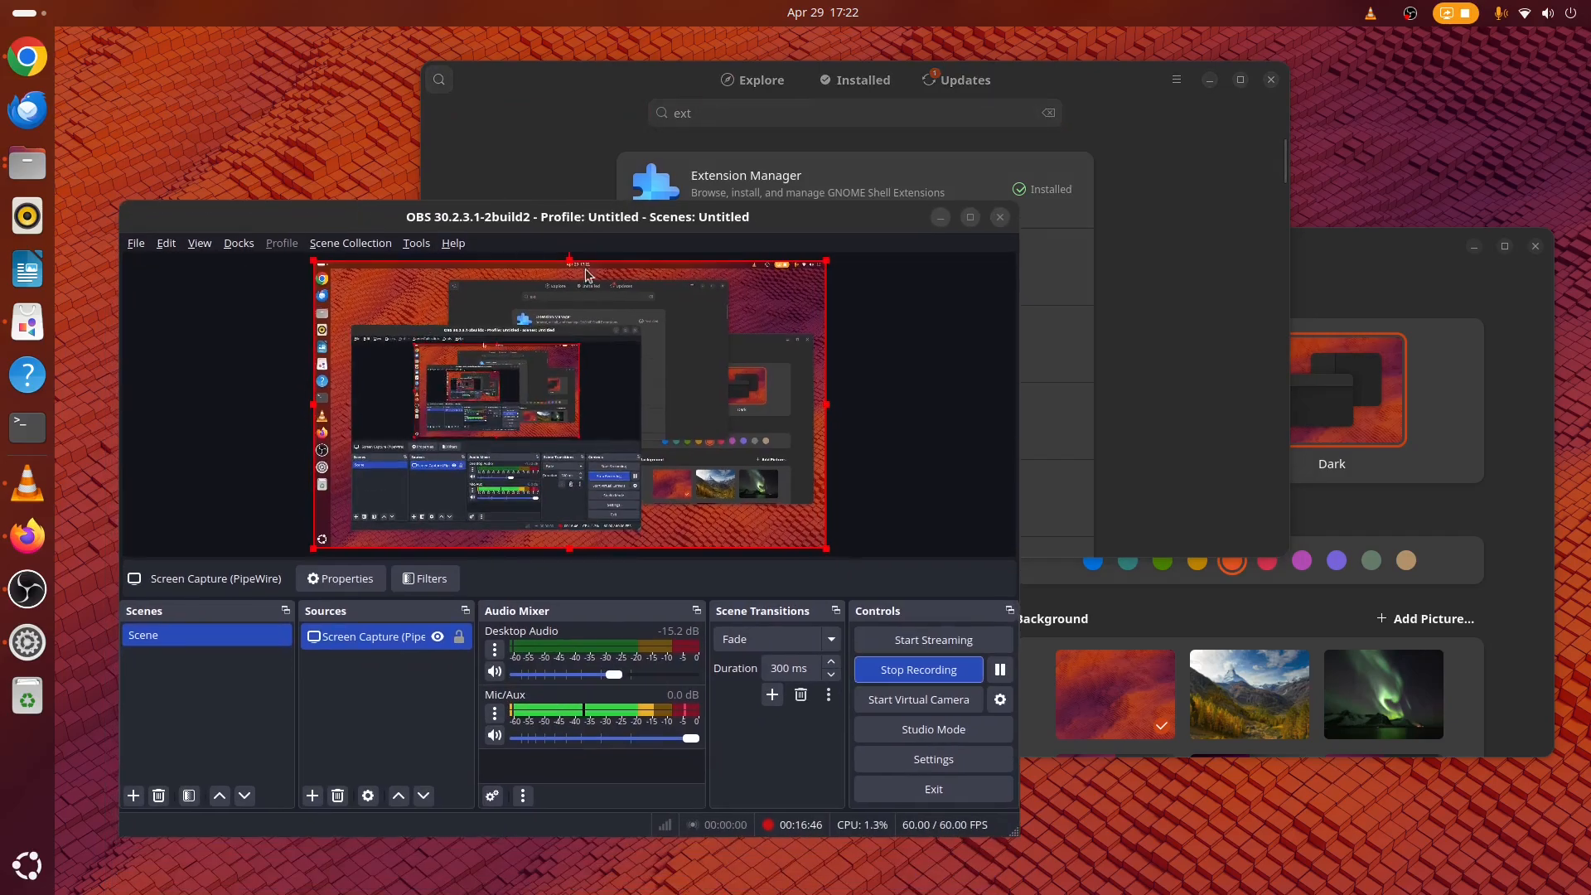
left_click(939, 217)
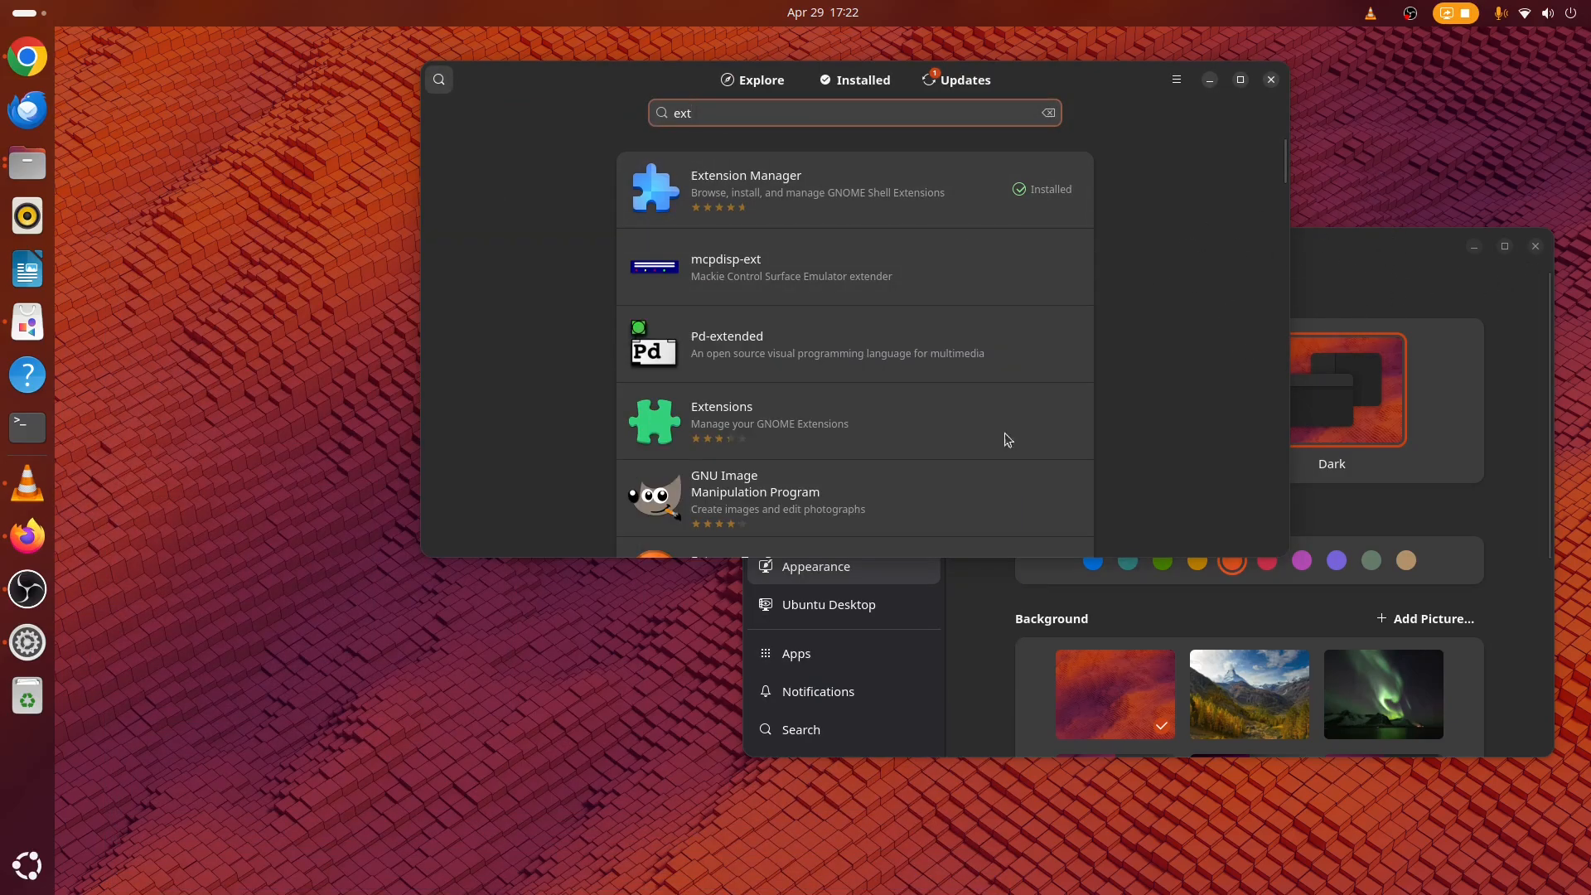
Launch Software Updater from the app grid.
key("super+a")
scroll(948, 661, "down", 1)
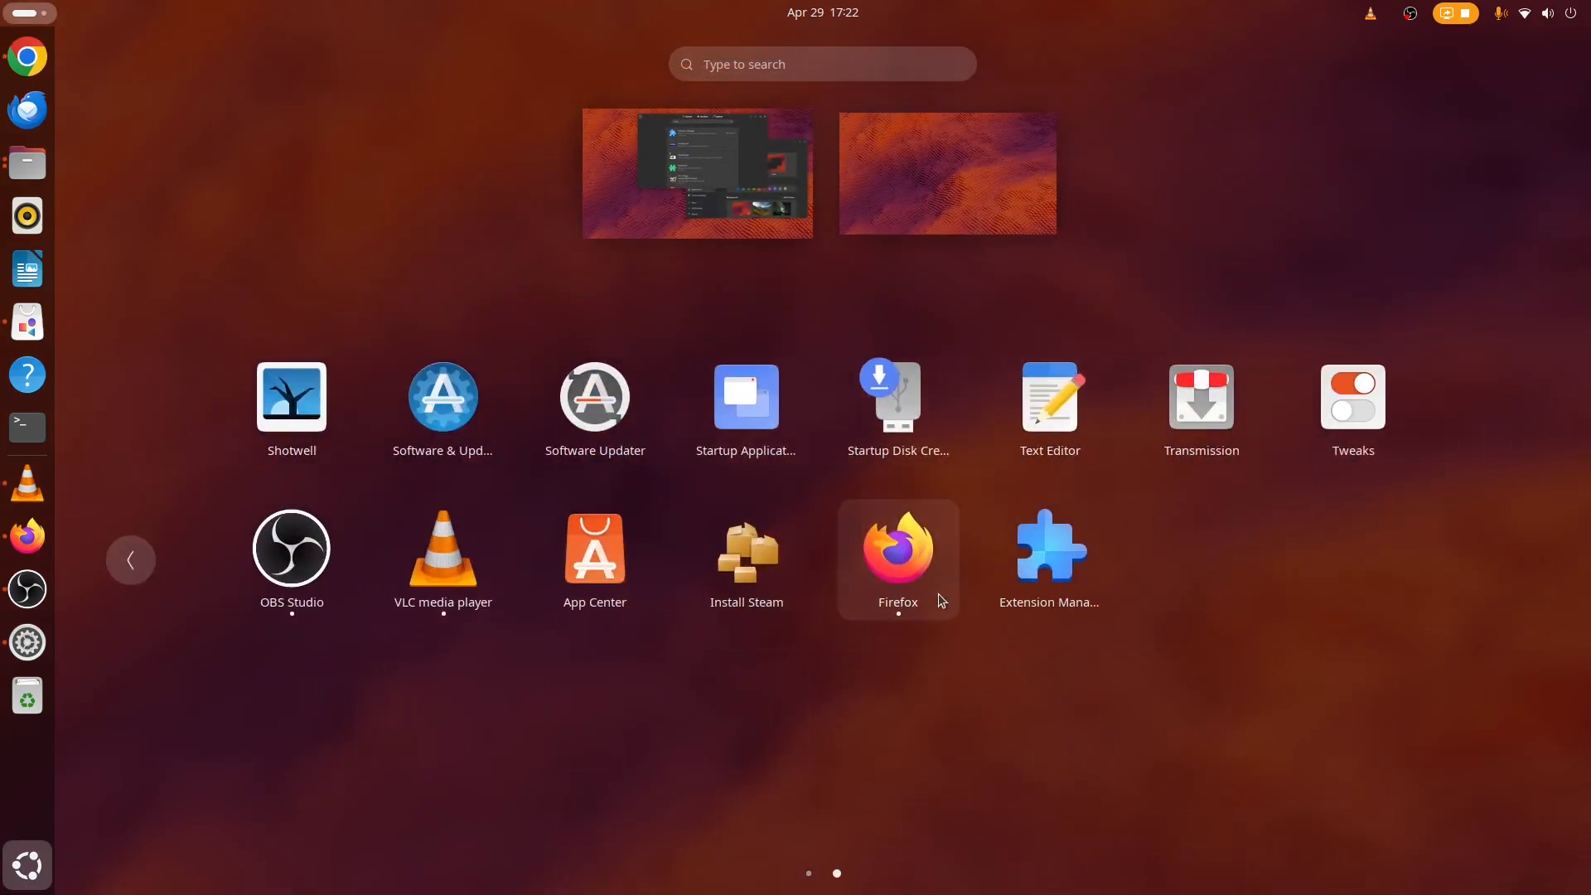
left_click(614, 431)
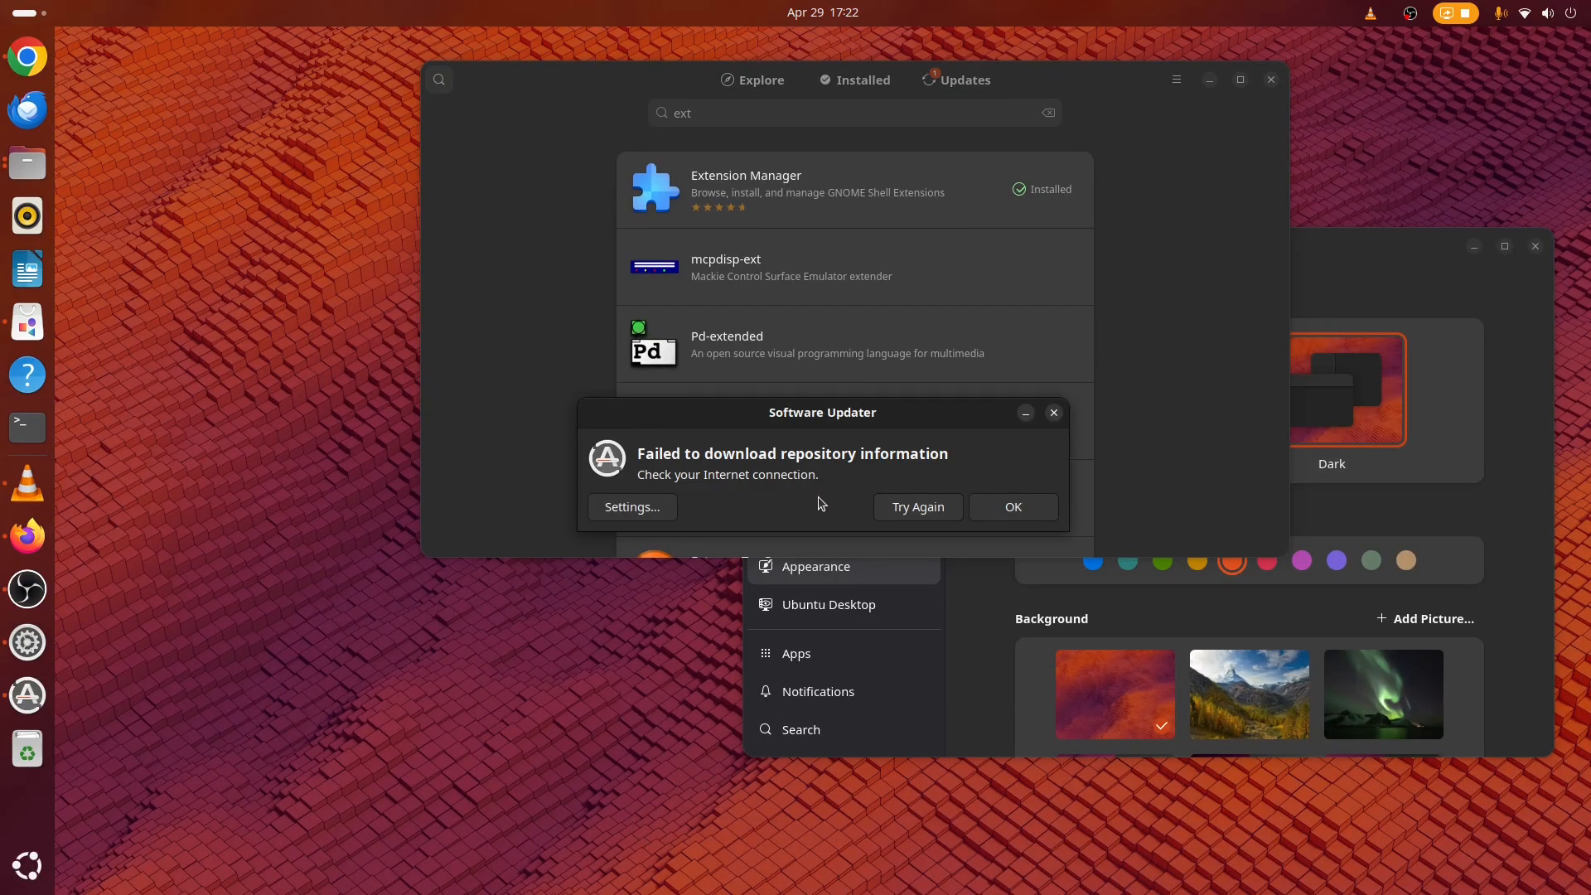
Navigate back from YouTube to the Google results in Chrome and minimize the browser.
left_click(35, 62)
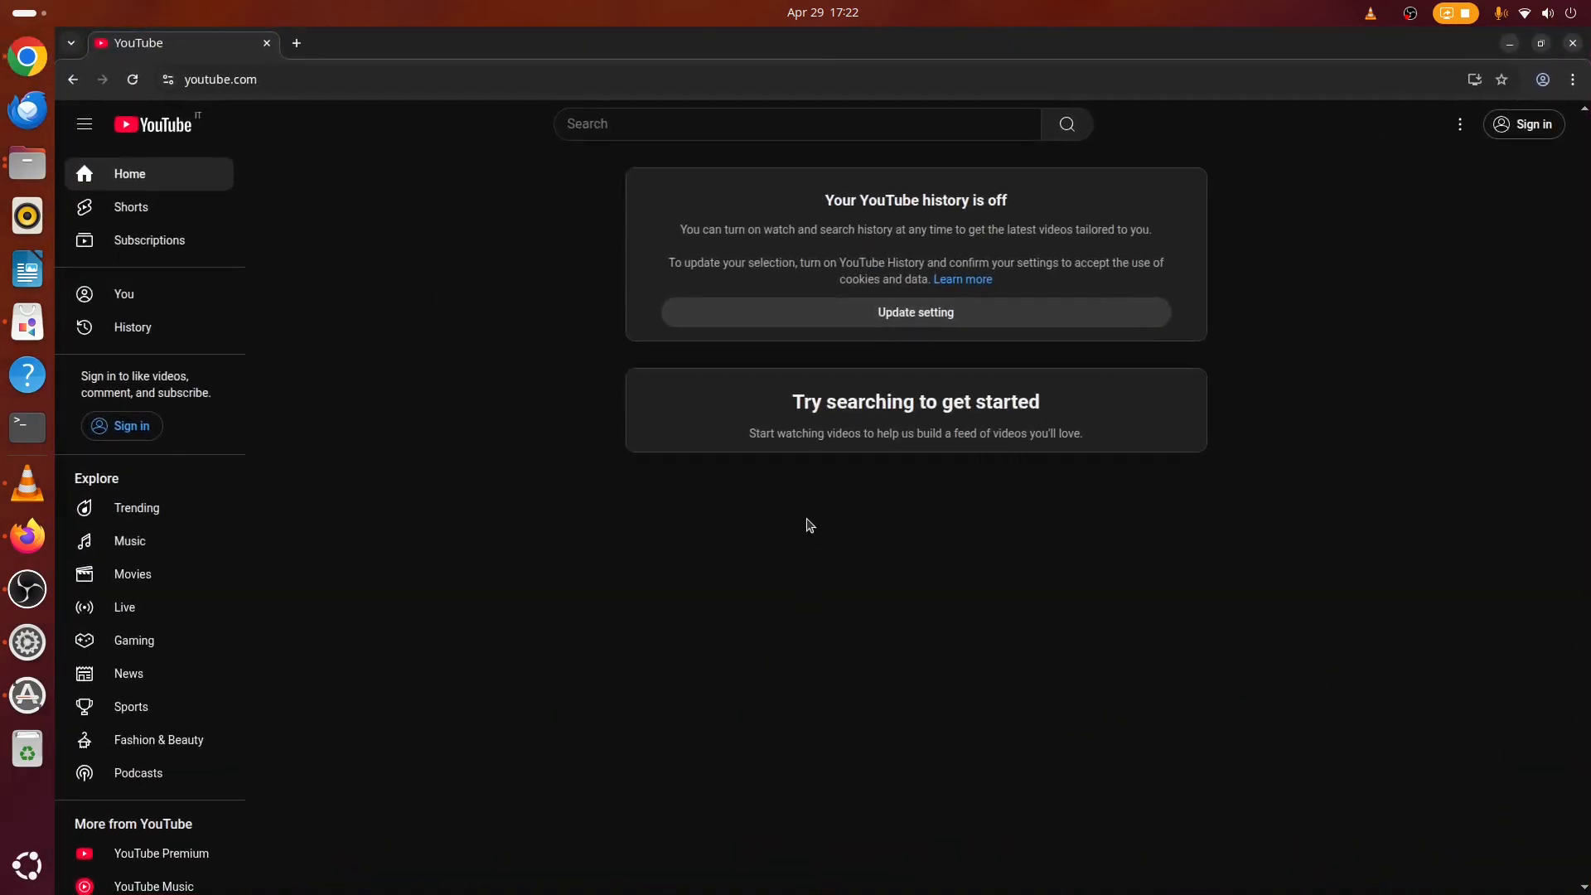
key("alt+Left")
left_click(390, 296)
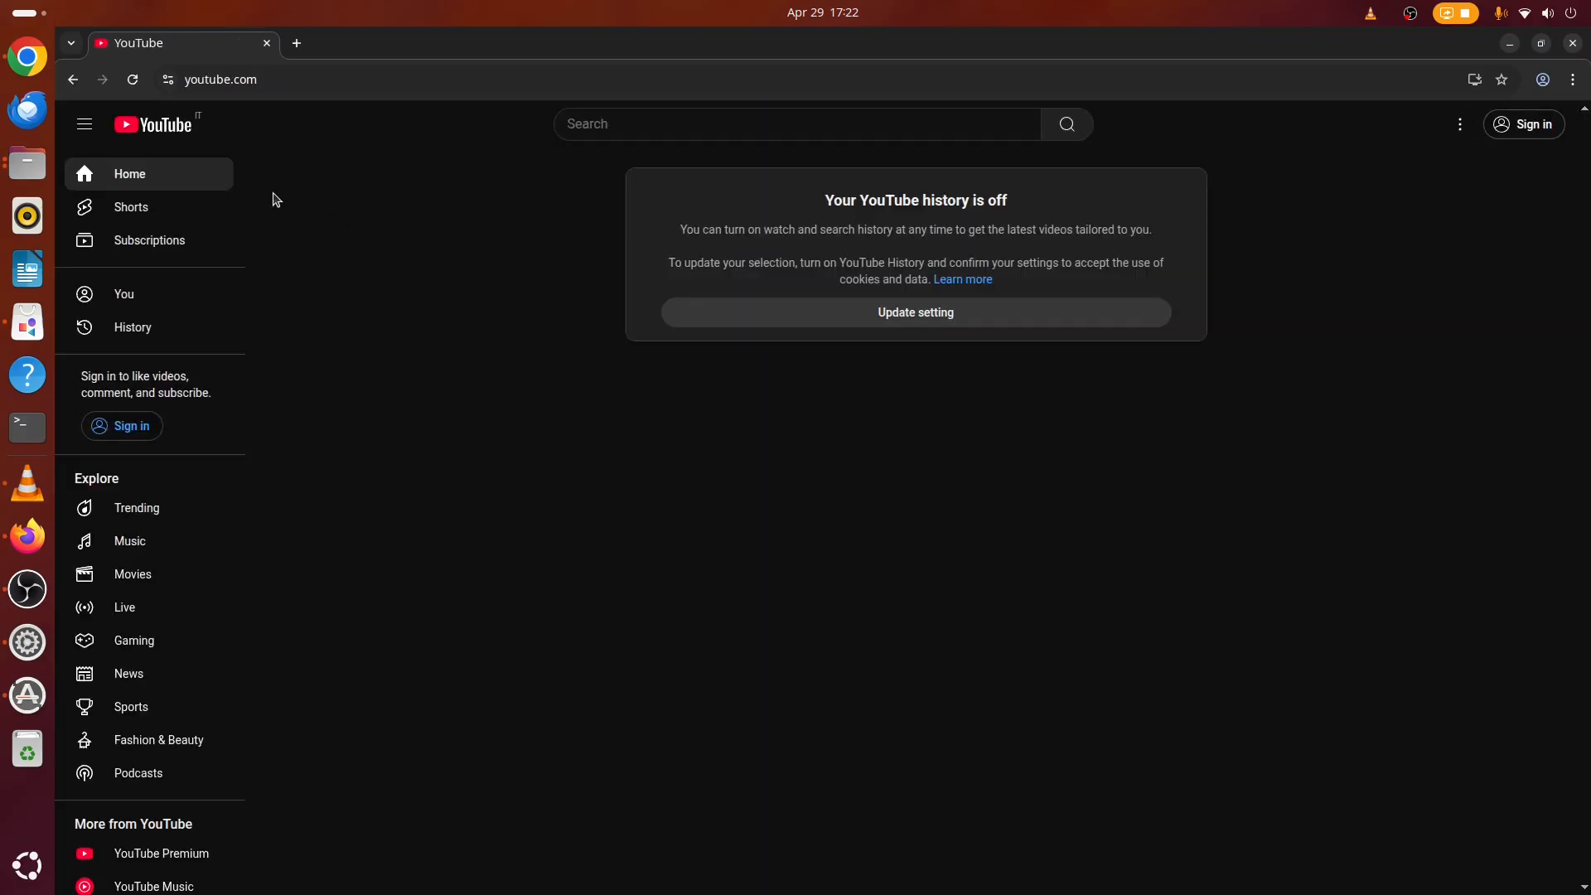
left_click(184, 129)
key("alt+Left")
scroll(1097, 742, "down", 5)
scroll(1093, 719, "up", 5)
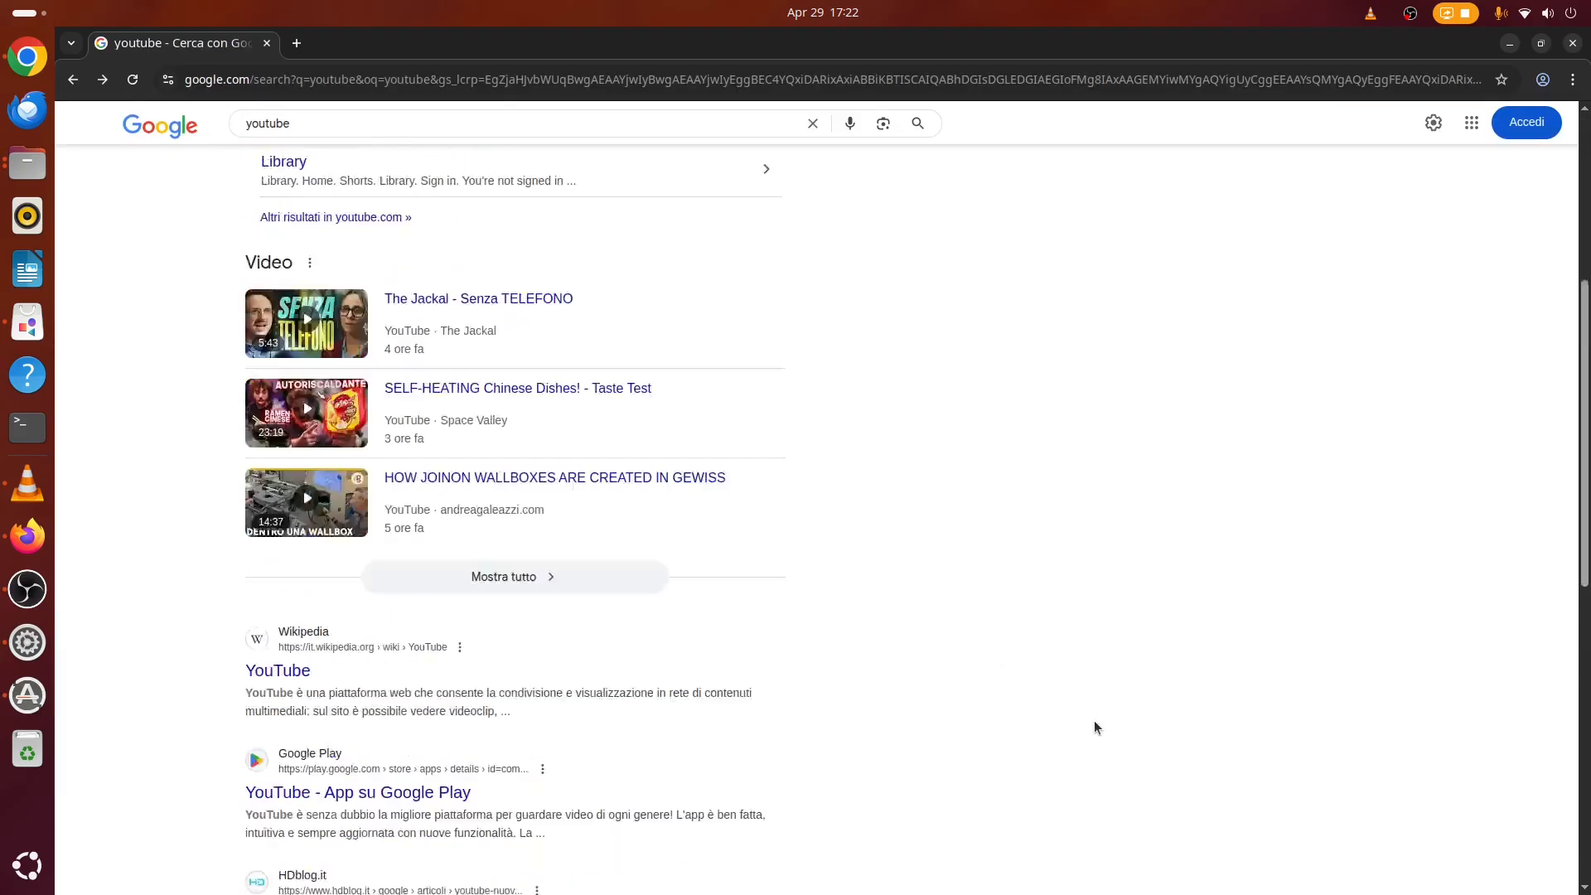
left_click(1509, 46)
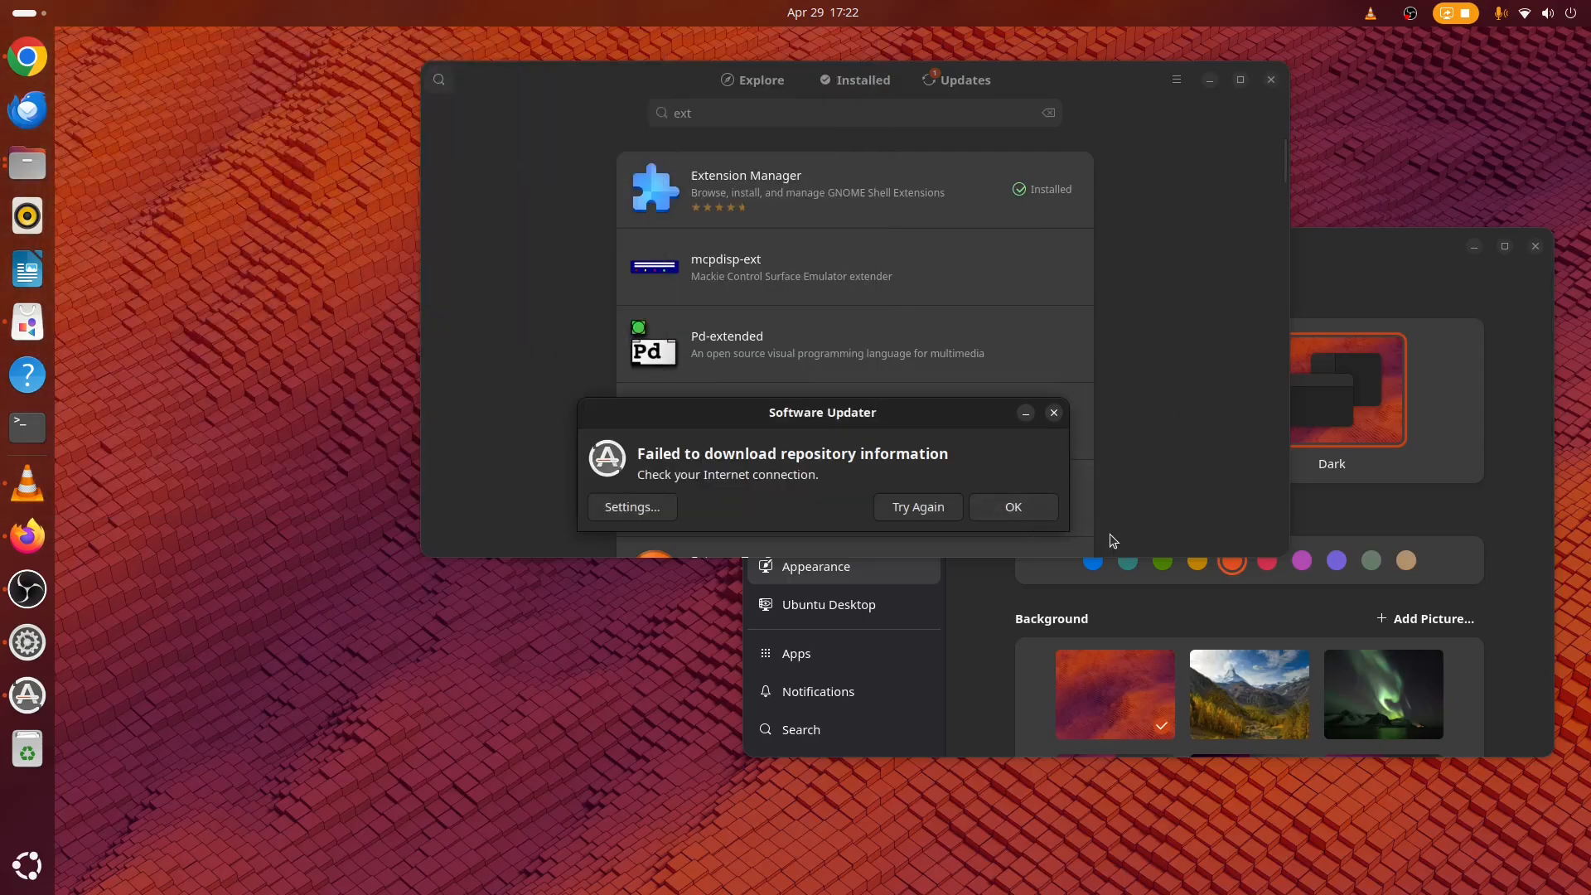
Dismiss the Software Updater messages and return to App Center's Explore page.
left_click(1038, 506)
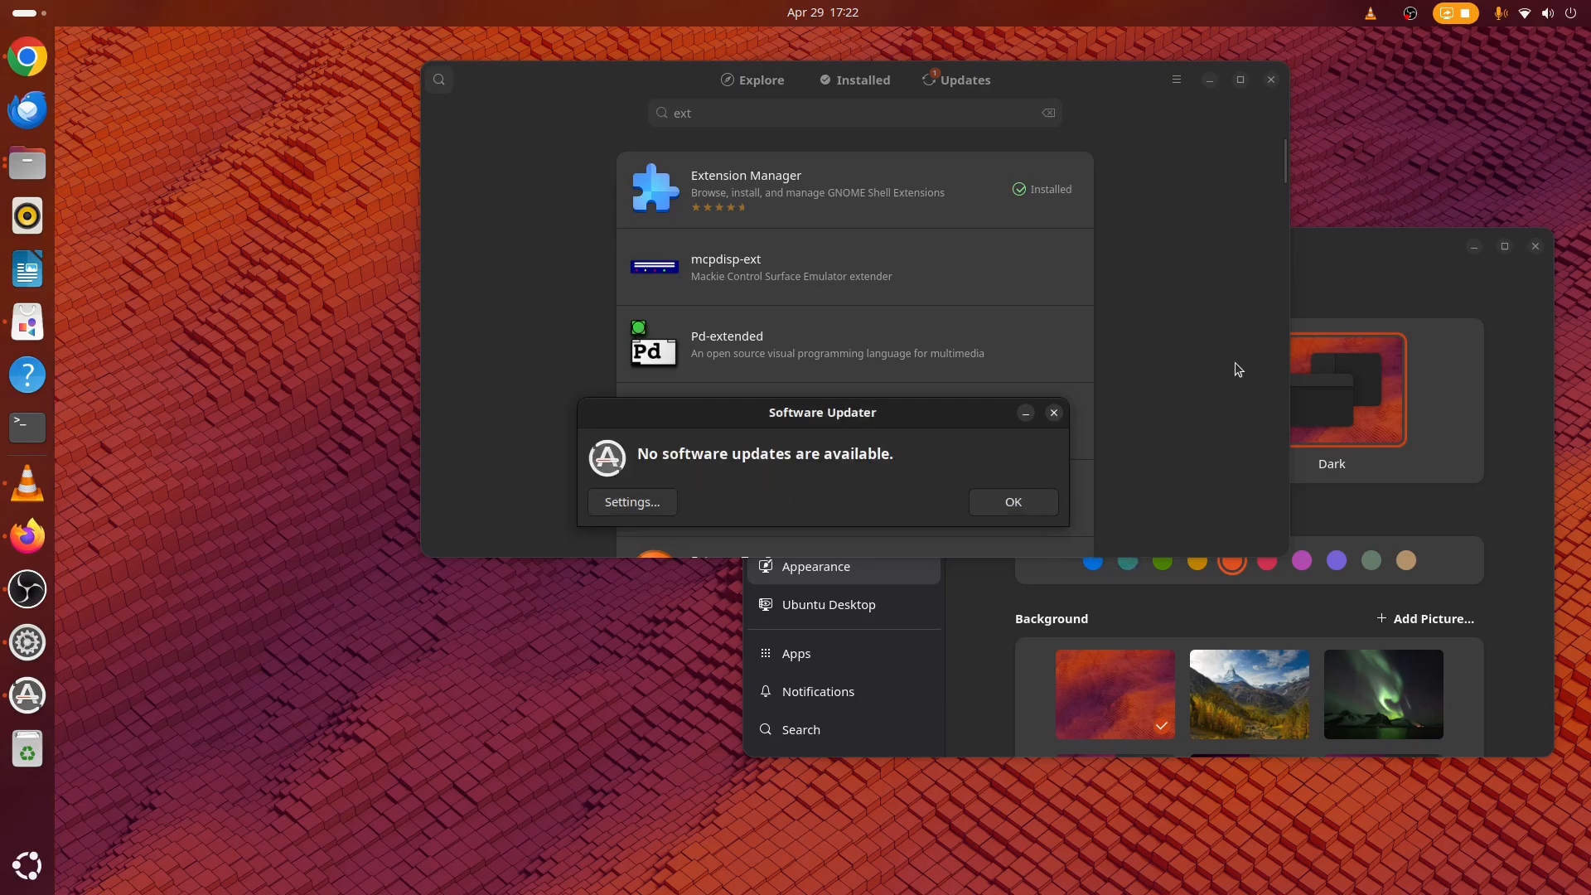
left_click(1051, 502)
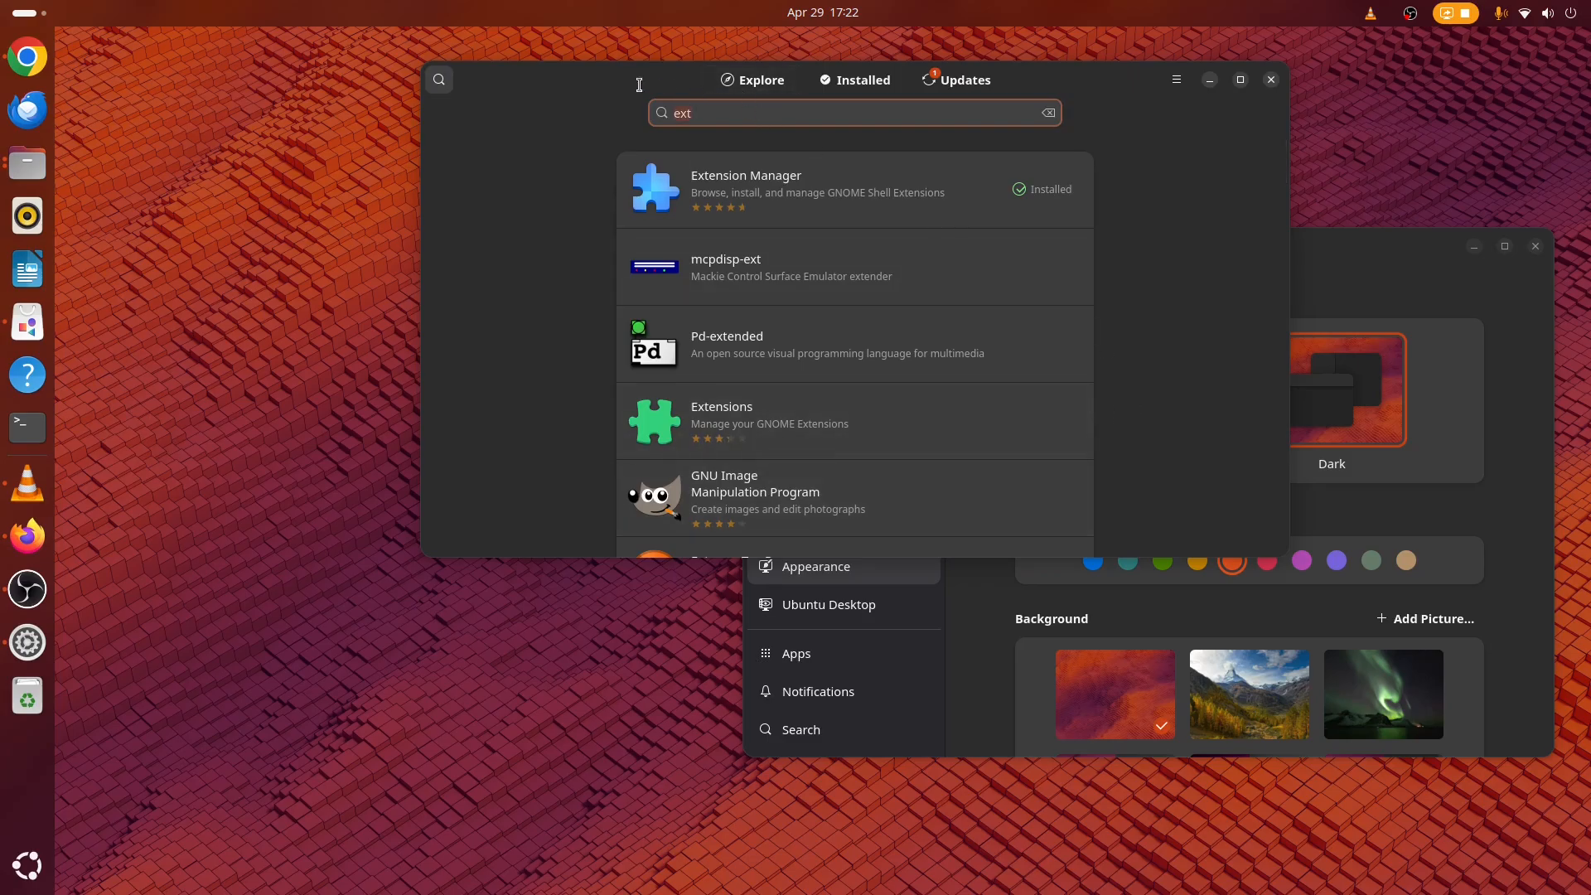
left_click(754, 81)
left_click(439, 83)
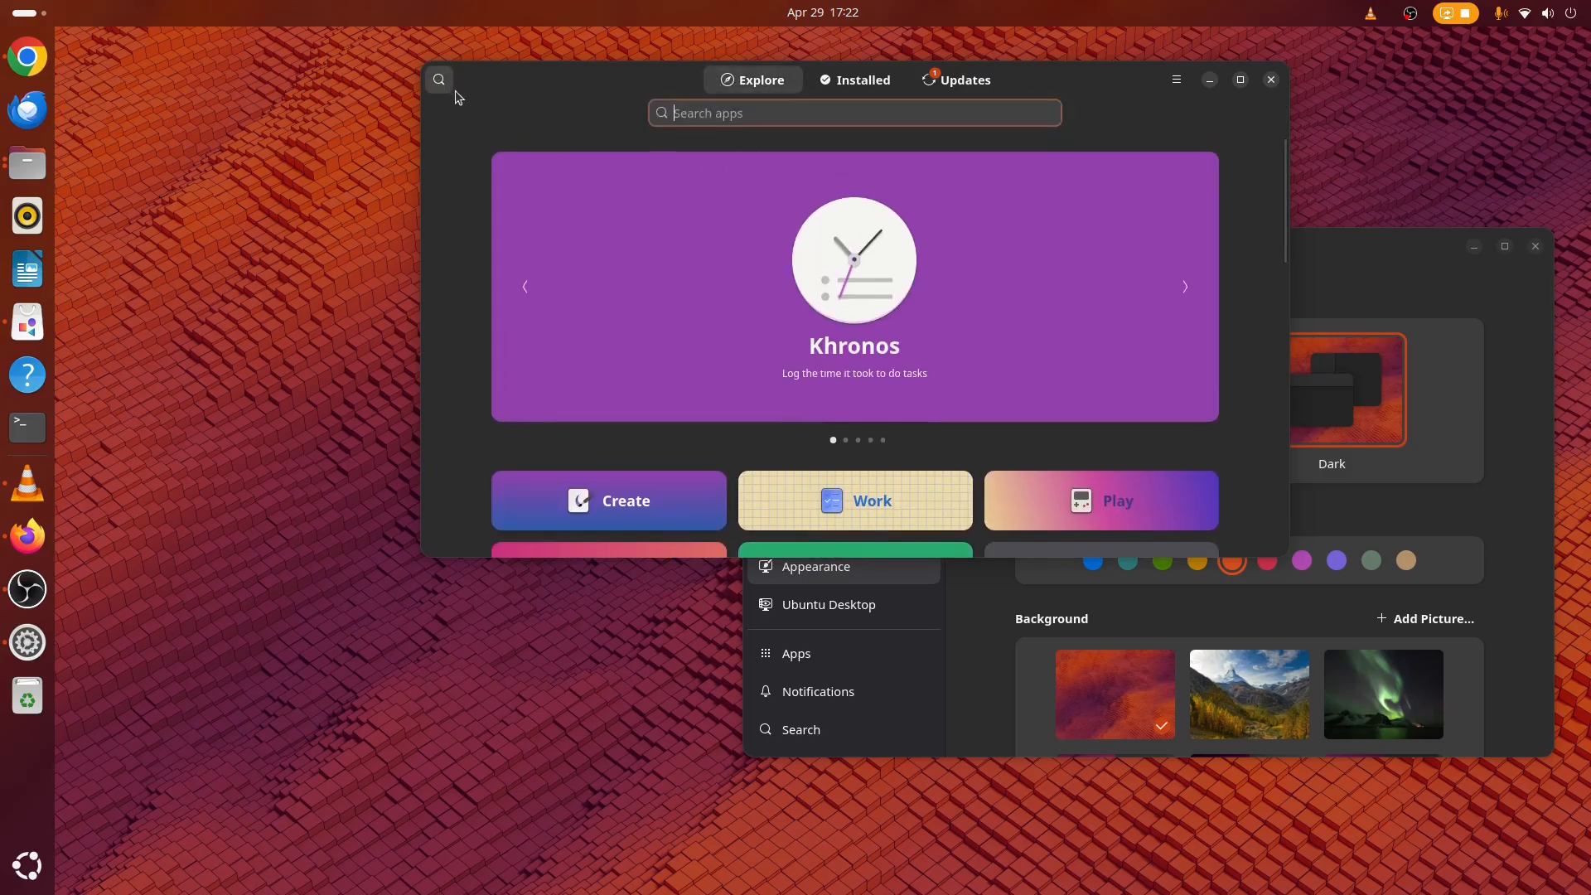